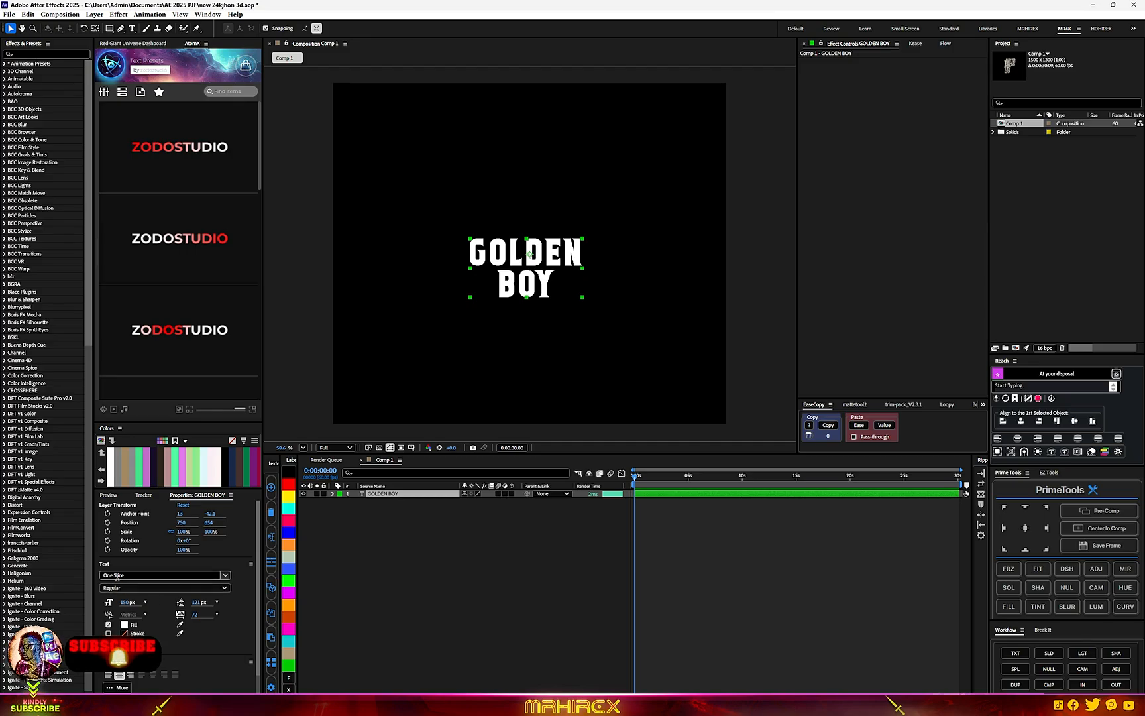
Set the GOLDEN BOY text's font to One Slice and centre its anchor point
{"action": "left_click", "coordinate": [154, 576]}
{"action": "left_click", "coordinate": [114, 412]}
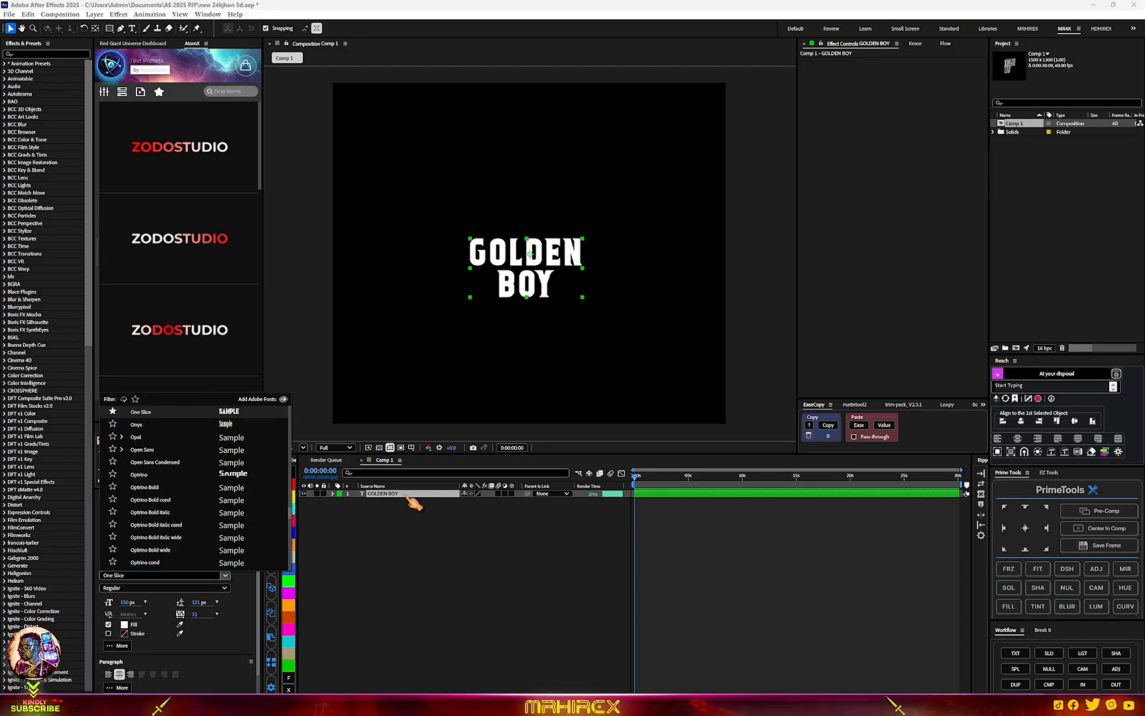
{"action": "left_click", "coordinate": [373, 502]}
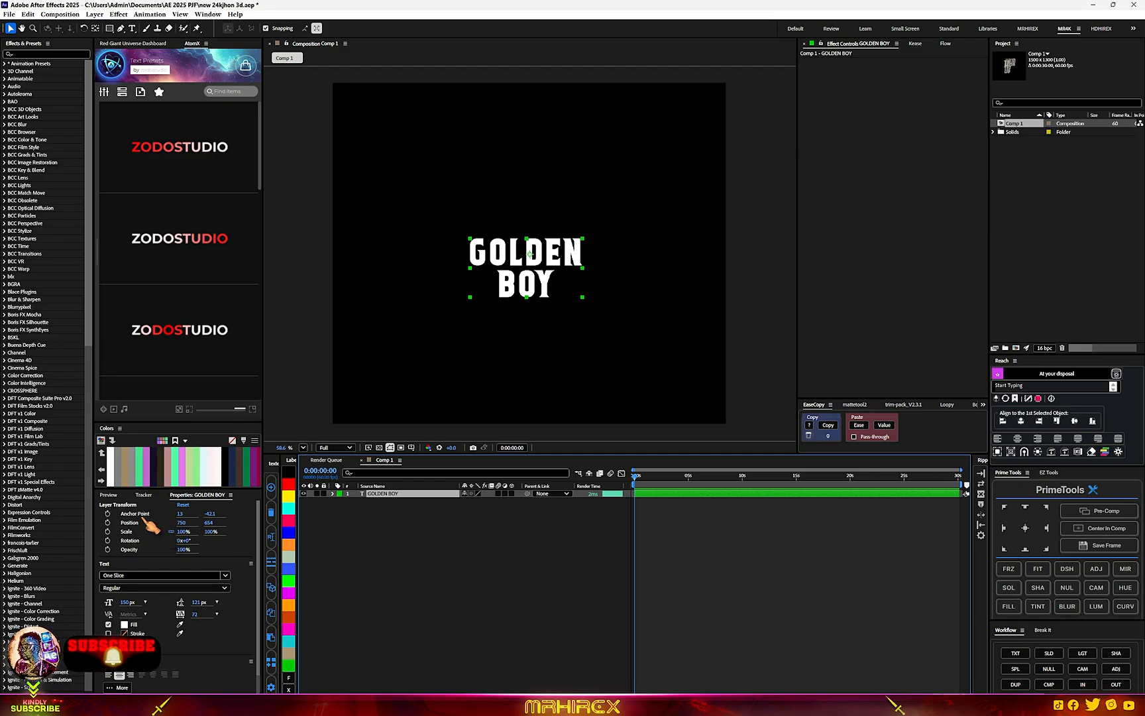
{"action": "left_click", "coordinate": [1025, 528]}
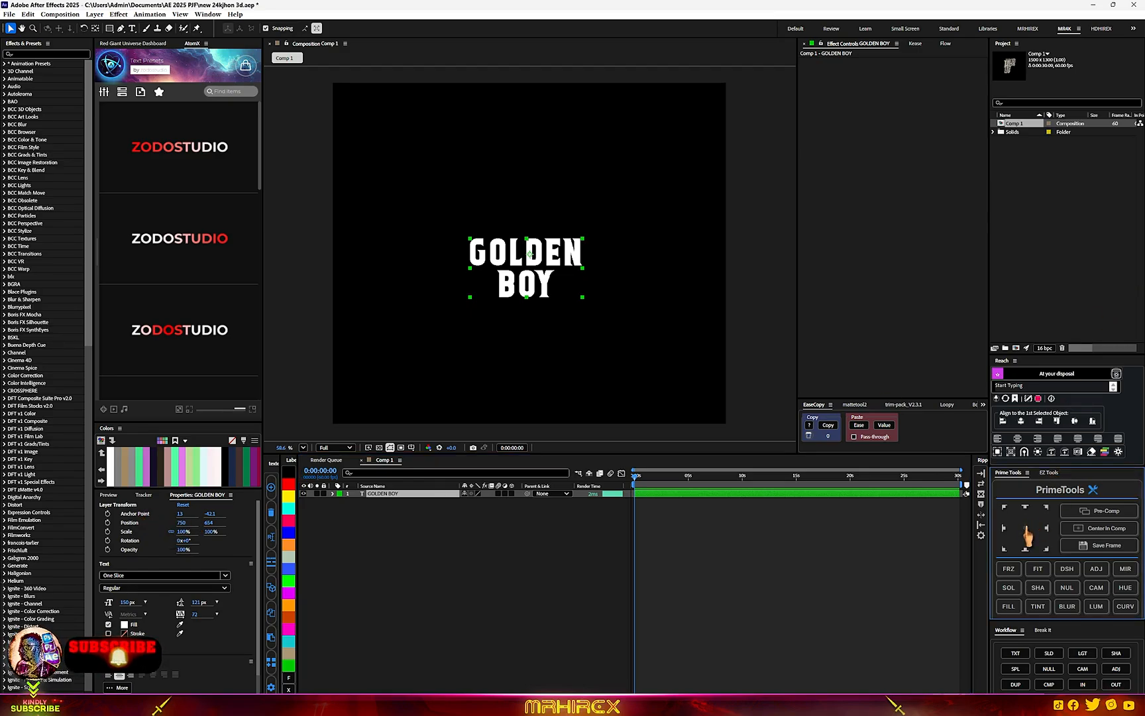
Set the GOLDEN BOY text's font size to 216 px and its leading to 160 px
{"action": "left_click_drag", "start_coordinate": [124, 607], "coordinate": [214, 600]}
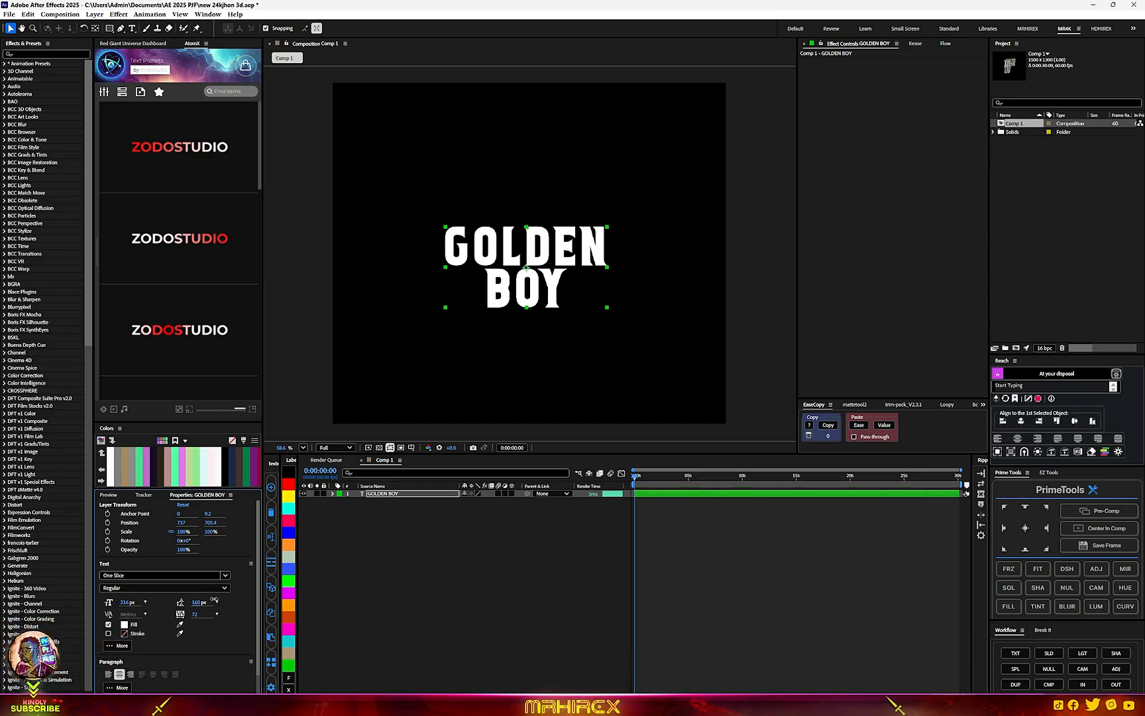
{"action": "left_click", "coordinate": [384, 588]}
{"action": "left_click", "coordinate": [398, 494]}
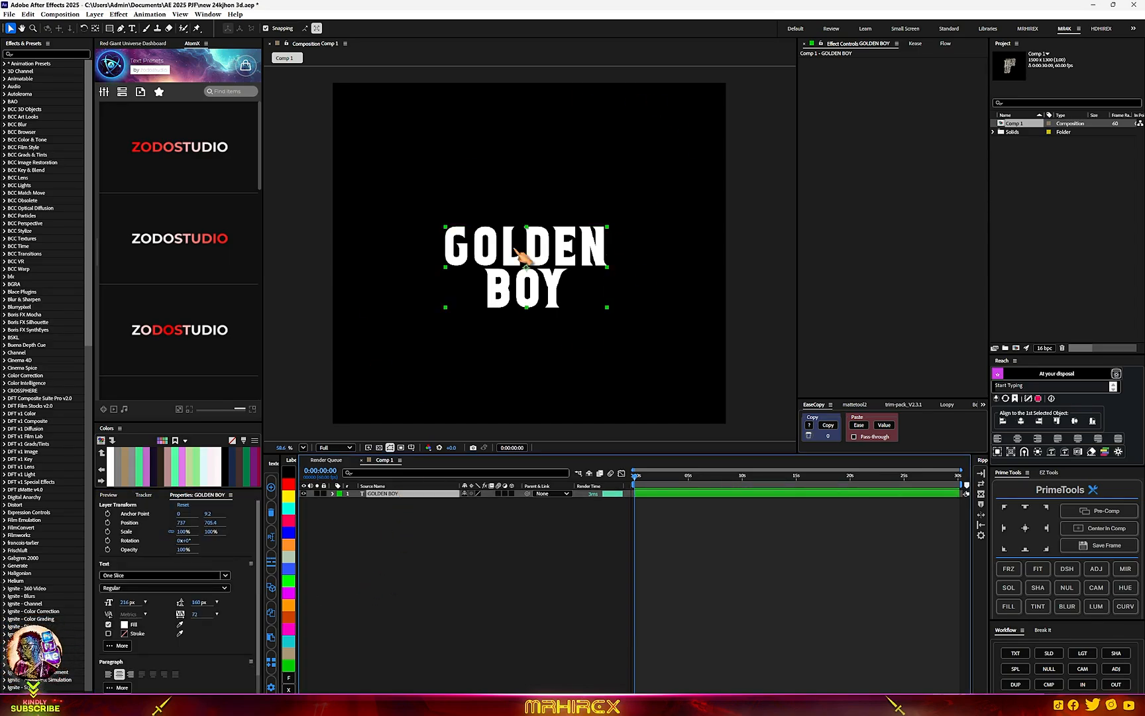
Create a black solid named e3d, 1500 by 1300 px, in Comp 1
{"action": "right_click", "coordinate": [445, 545]}
{"action": "mouse_move", "coordinate": [524, 552]}
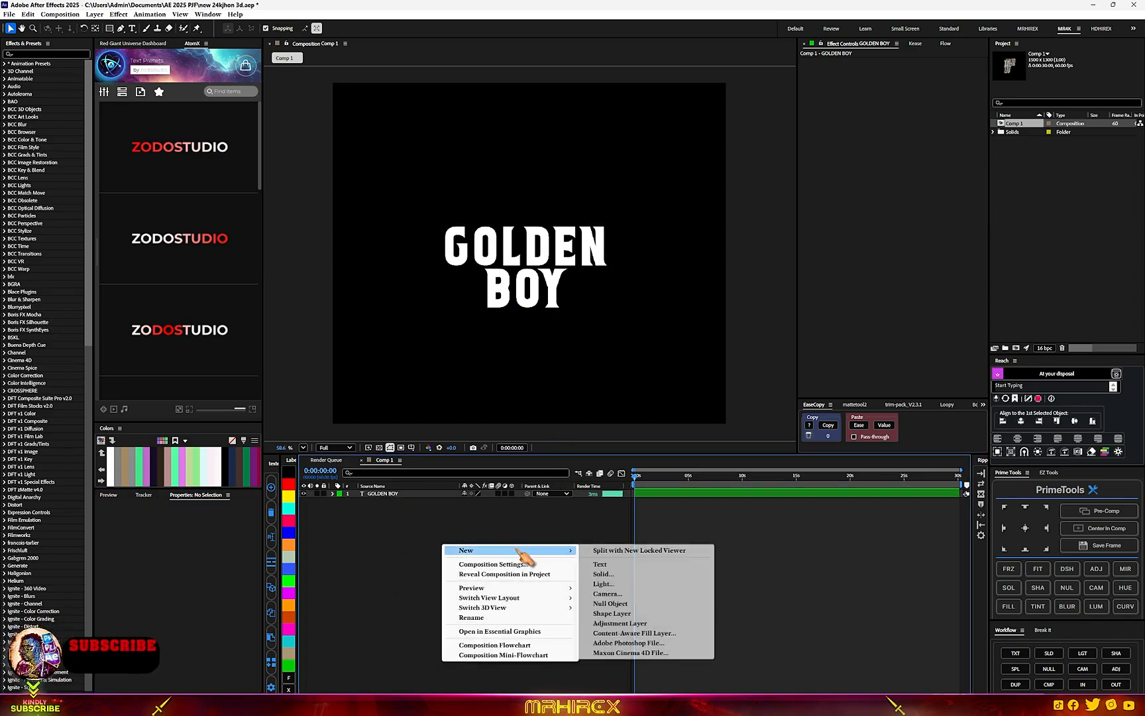
{"action": "left_click", "coordinate": [606, 574]}
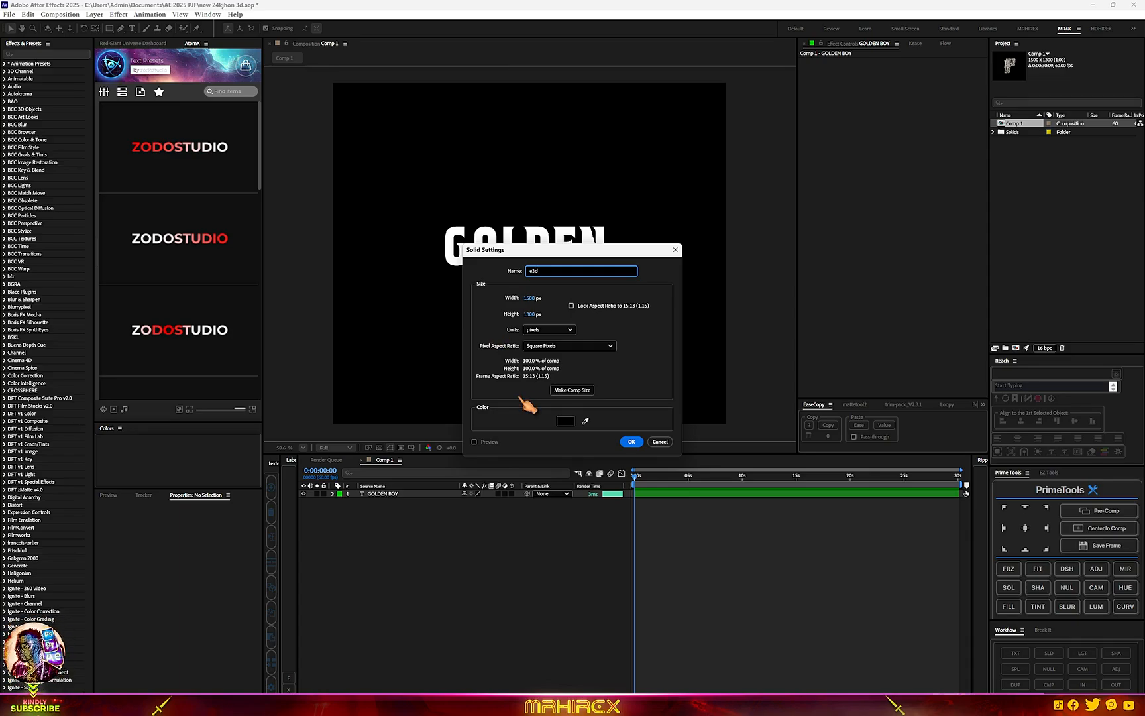
{"action": "left_click", "coordinate": [632, 441]}
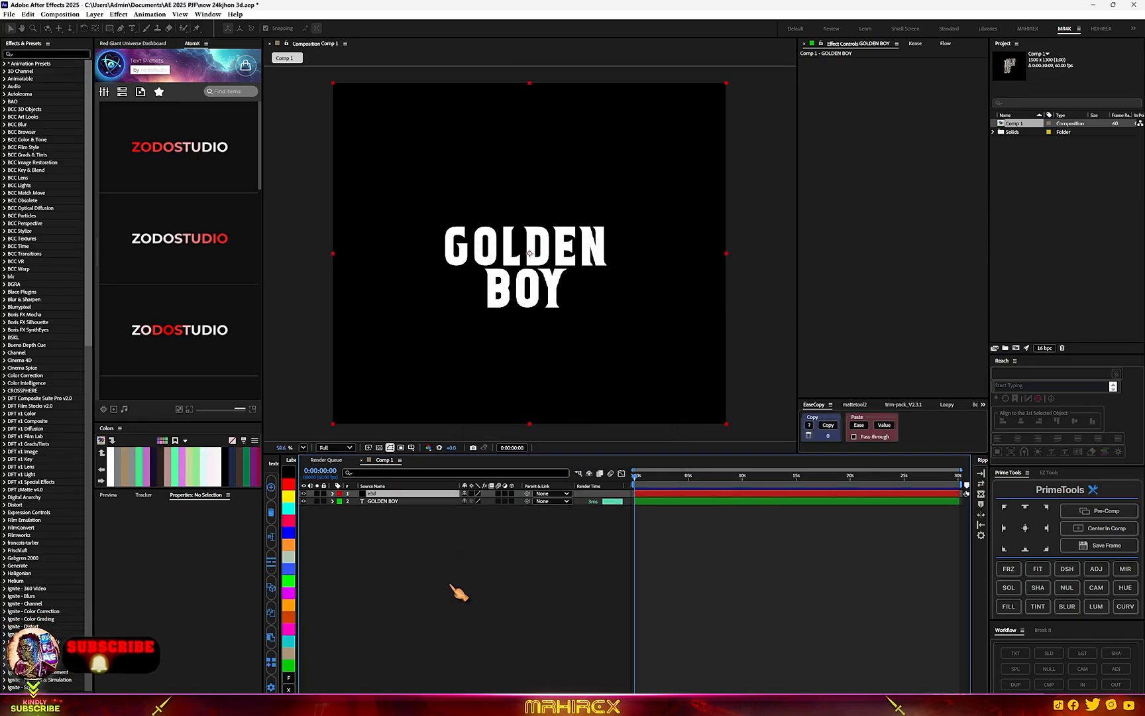
Apply the Video Copilot Element effect to the e3d solid
{"action": "left_click", "coordinate": [395, 501]}
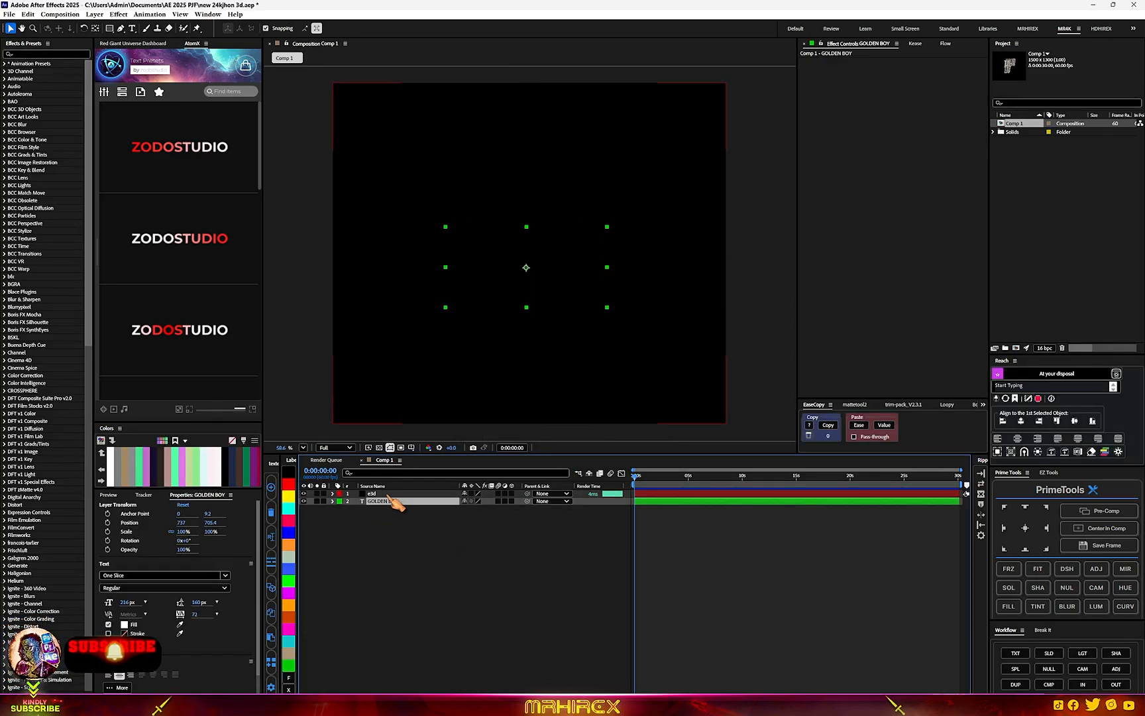
{"action": "left_click", "coordinate": [370, 493]}
{"action": "right_click", "coordinate": [404, 498]}
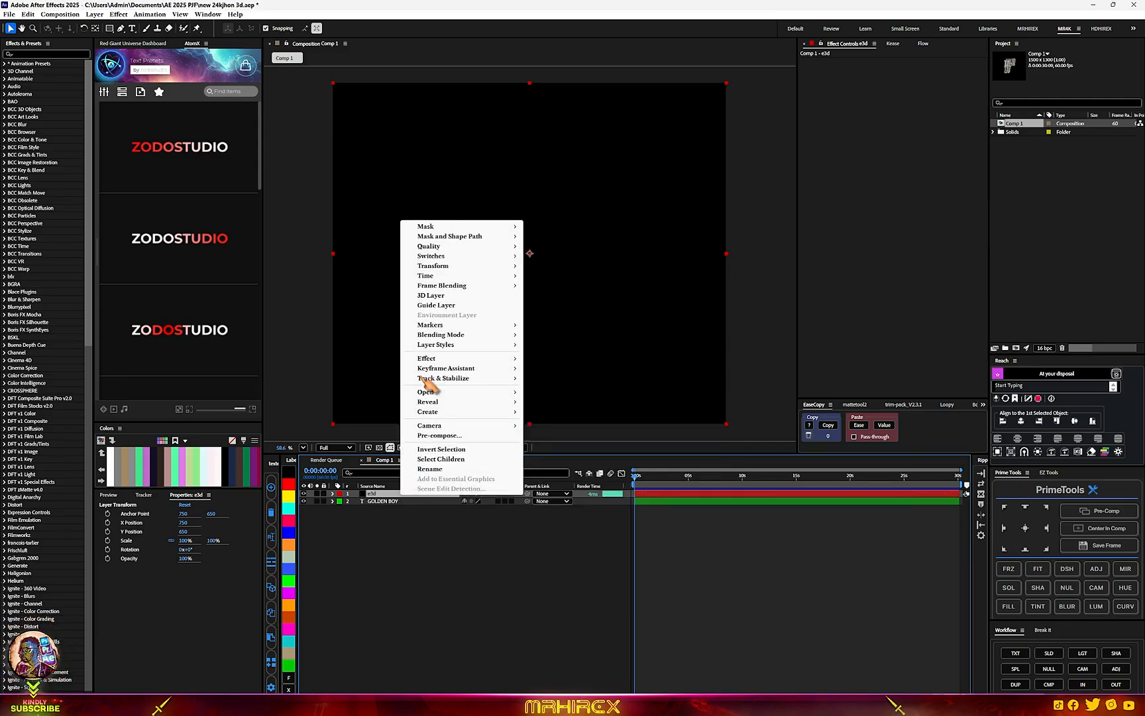
{"action": "mouse_move", "coordinate": [428, 362]}
{"action": "mouse_move", "coordinate": [861, 199]}
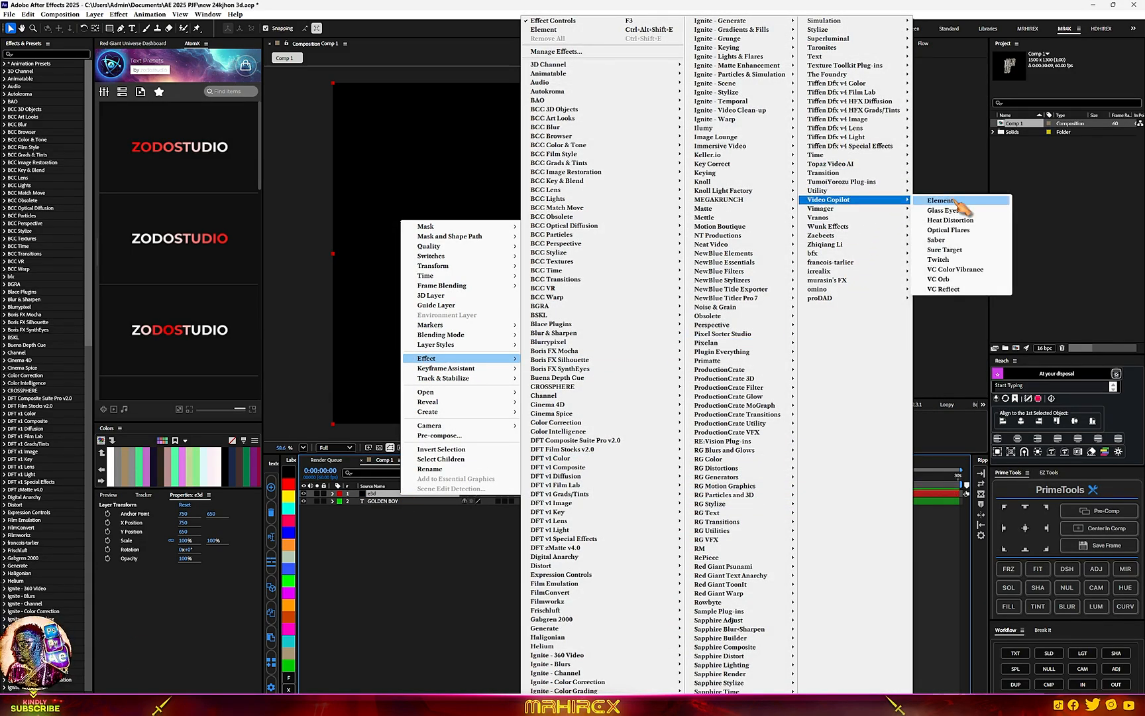
{"action": "left_click", "coordinate": [941, 200]}
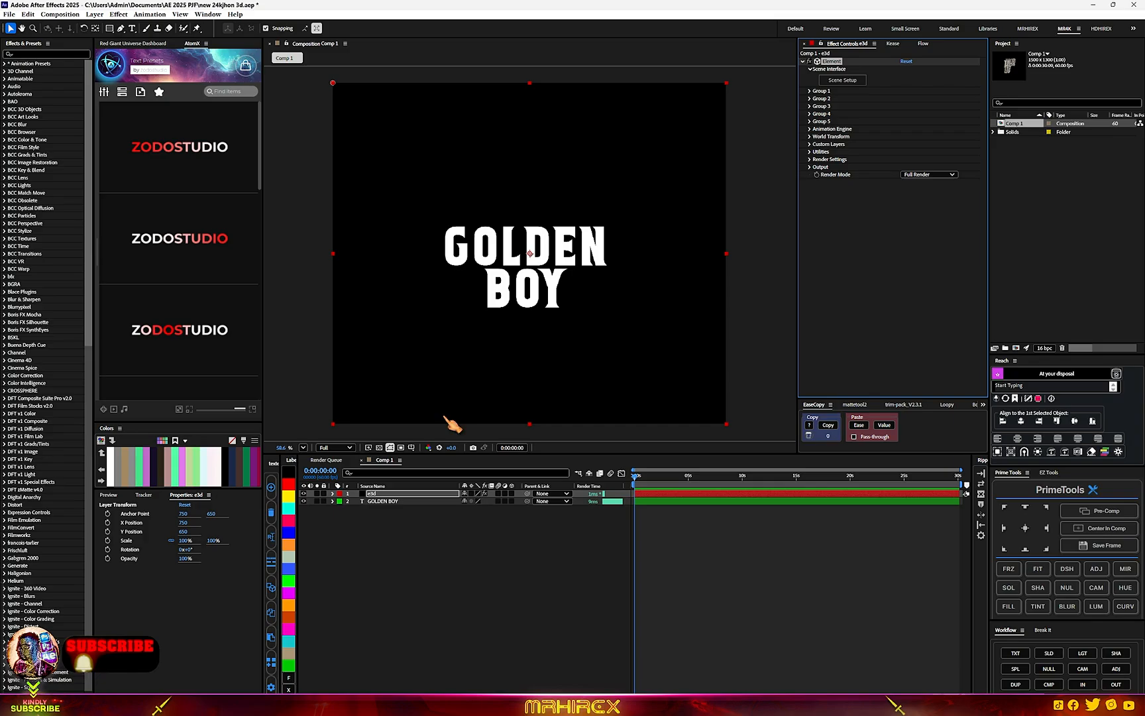
Assign GOLDEN BOY as Path Layer 1 in Element's custom text and masks, and hide the original text layer
{"action": "left_click", "coordinate": [811, 144]}
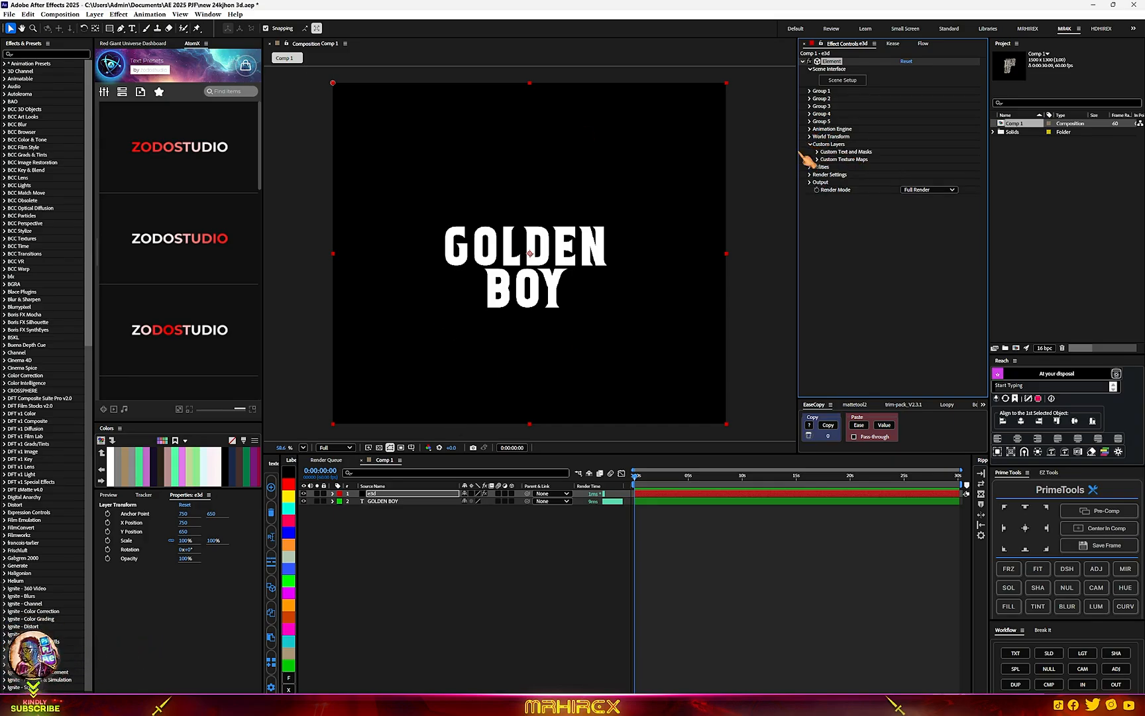
{"action": "left_click", "coordinate": [819, 154]}
{"action": "left_click", "coordinate": [923, 160]}
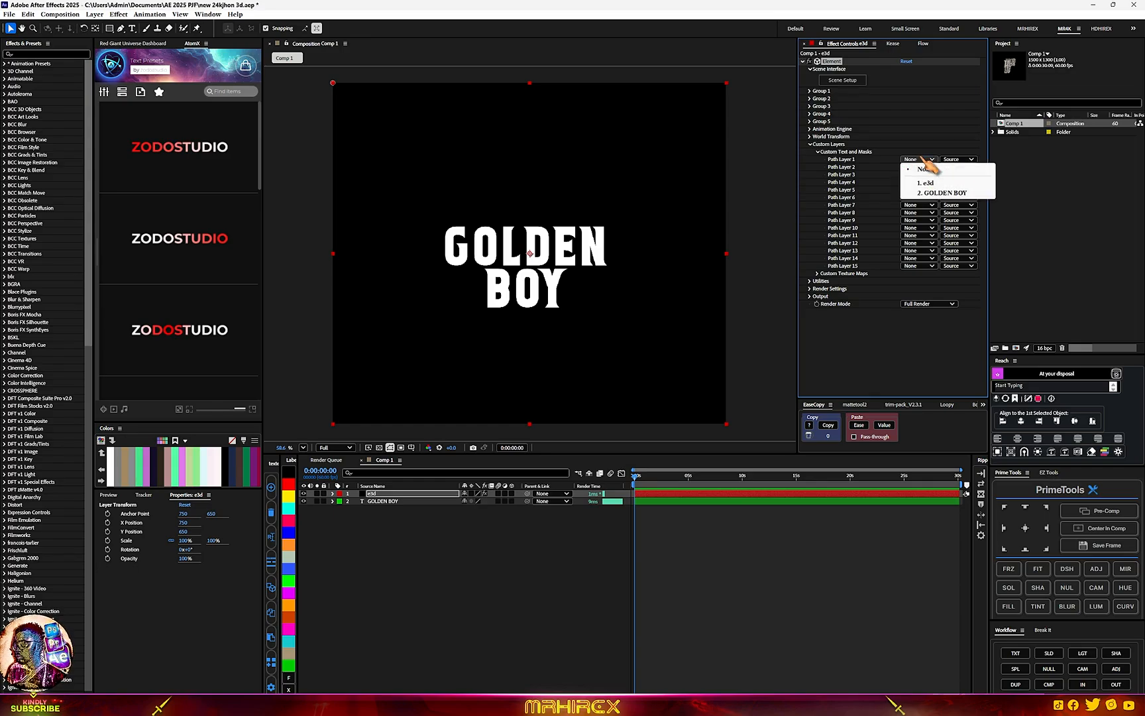
{"action": "left_click", "coordinate": [946, 193]}
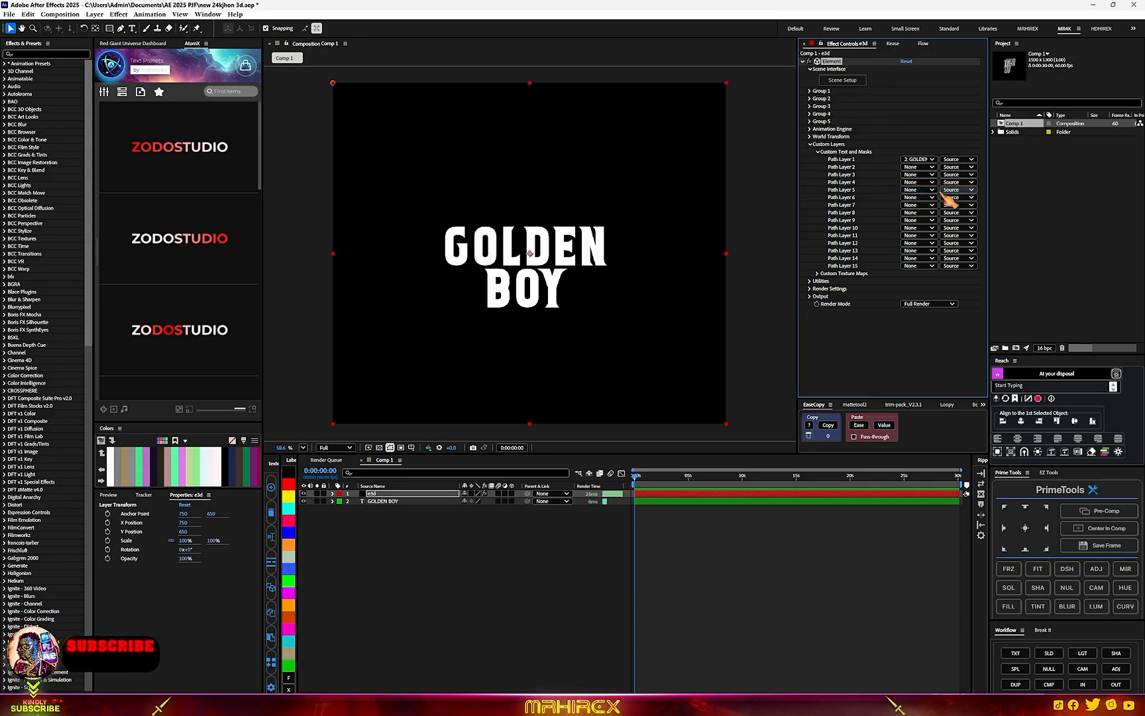
{"action": "left_click", "coordinate": [374, 502]}
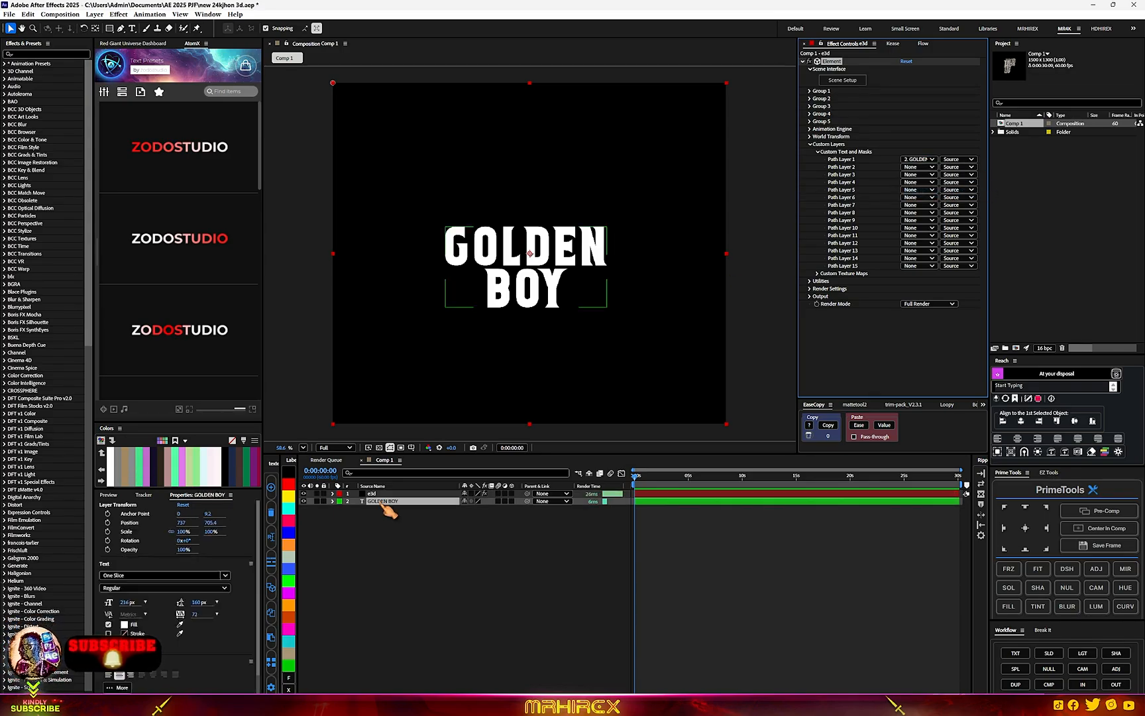
{"action": "left_click", "coordinate": [304, 501]}
Open the Element scene setup for the e3d layer and extrude the GOLDEN BOY text into a 3D model
{"action": "left_click", "coordinate": [376, 493]}
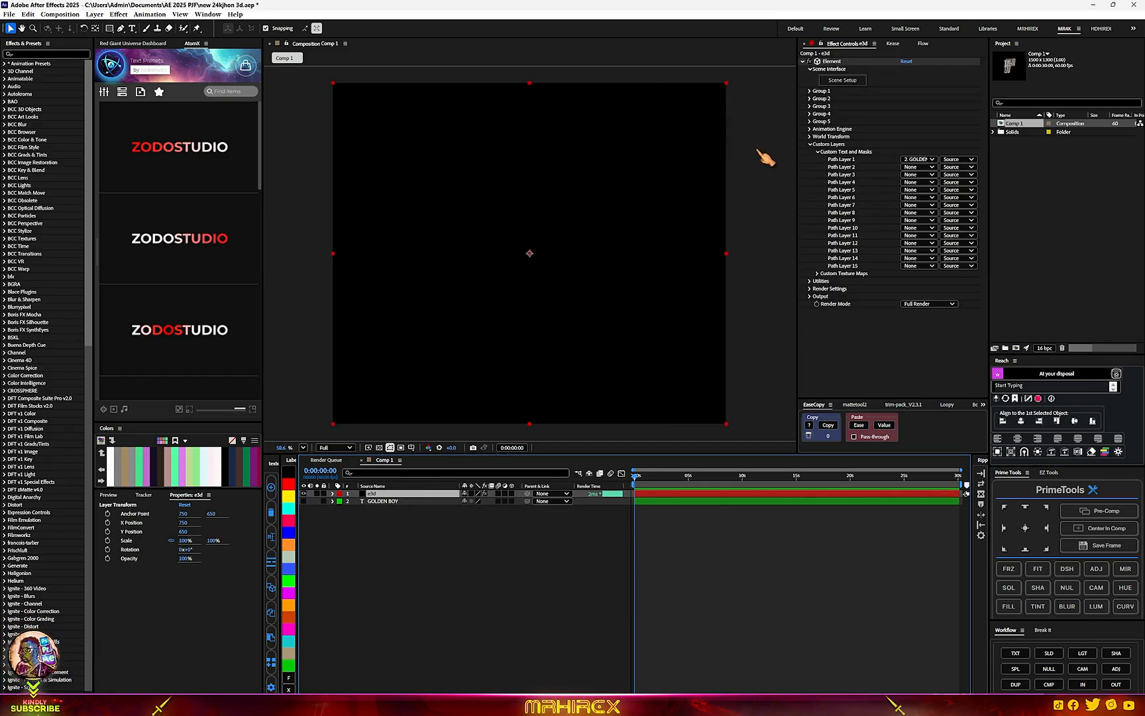
{"action": "left_click", "coordinate": [841, 80]}
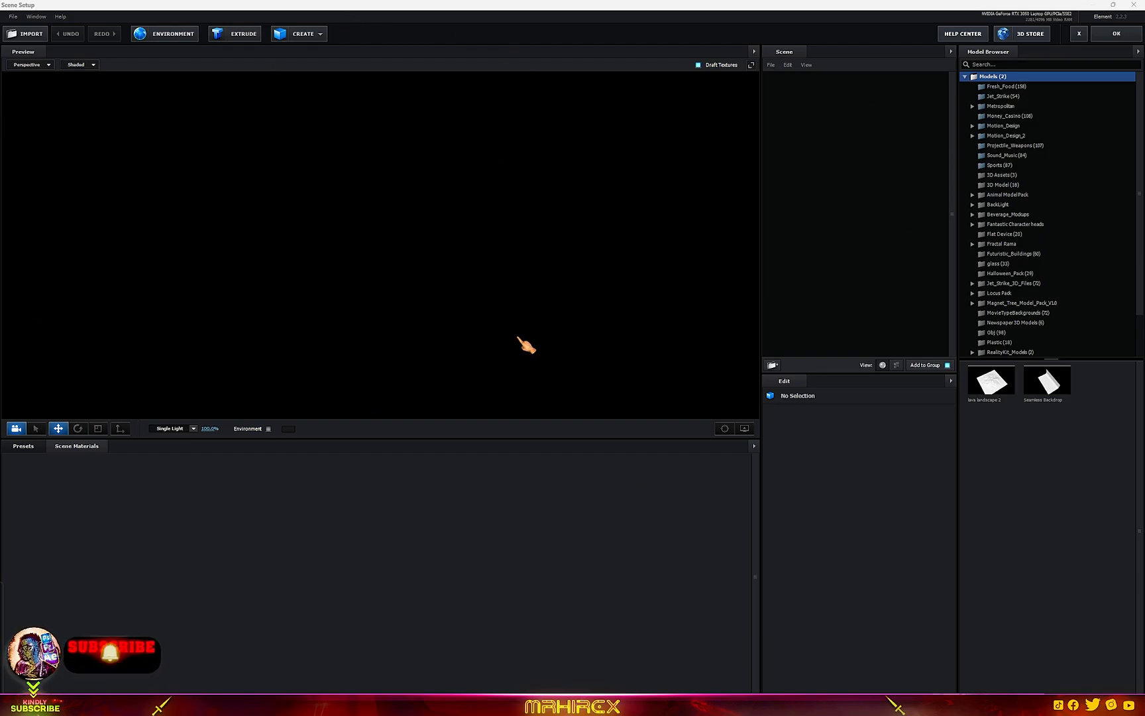
{"action": "left_click", "coordinate": [244, 34]}
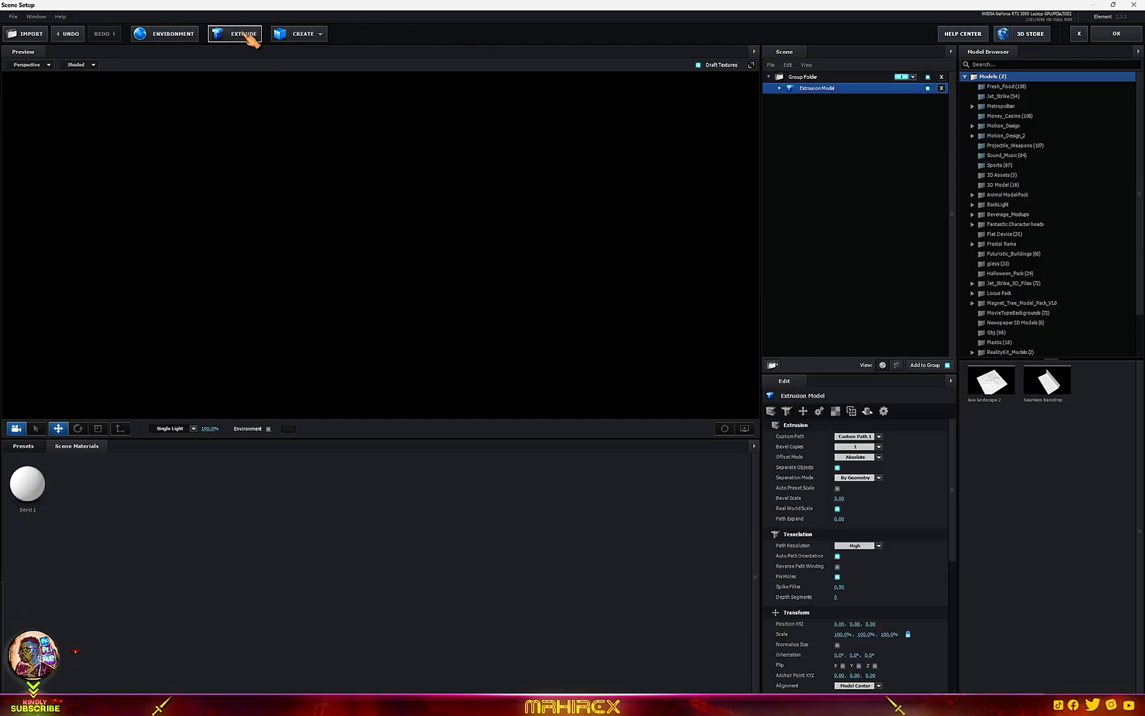
{"action": "mouse_move", "coordinate": [560, 375]}
{"action": "left_mouse_down"}
{"action": "mouse_move", "coordinate": [460, 396]}
{"action": "mouse_move", "coordinate": [531, 397]}
{"action": "mouse_move", "coordinate": [582, 324]}
{"action": "mouse_move", "coordinate": [531, 366]}
{"action": "mouse_move", "coordinate": [567, 373]}
{"action": "mouse_move", "coordinate": [547, 382]}
{"action": "mouse_move", "coordinate": [555, 374]}
{"action": "left_mouse_up"}
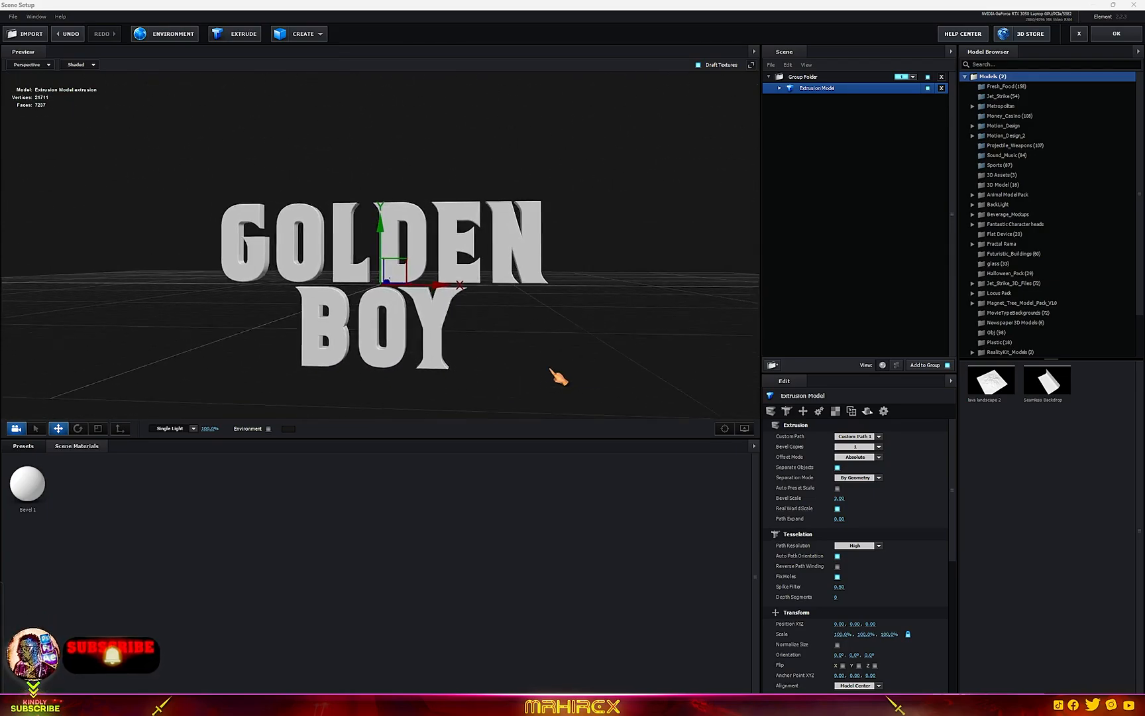
Apply bevel preset 12 from the BEVELS folder to the extruded text
{"action": "left_click", "coordinate": [23, 446]}
{"action": "left_click", "coordinate": [40, 458]}
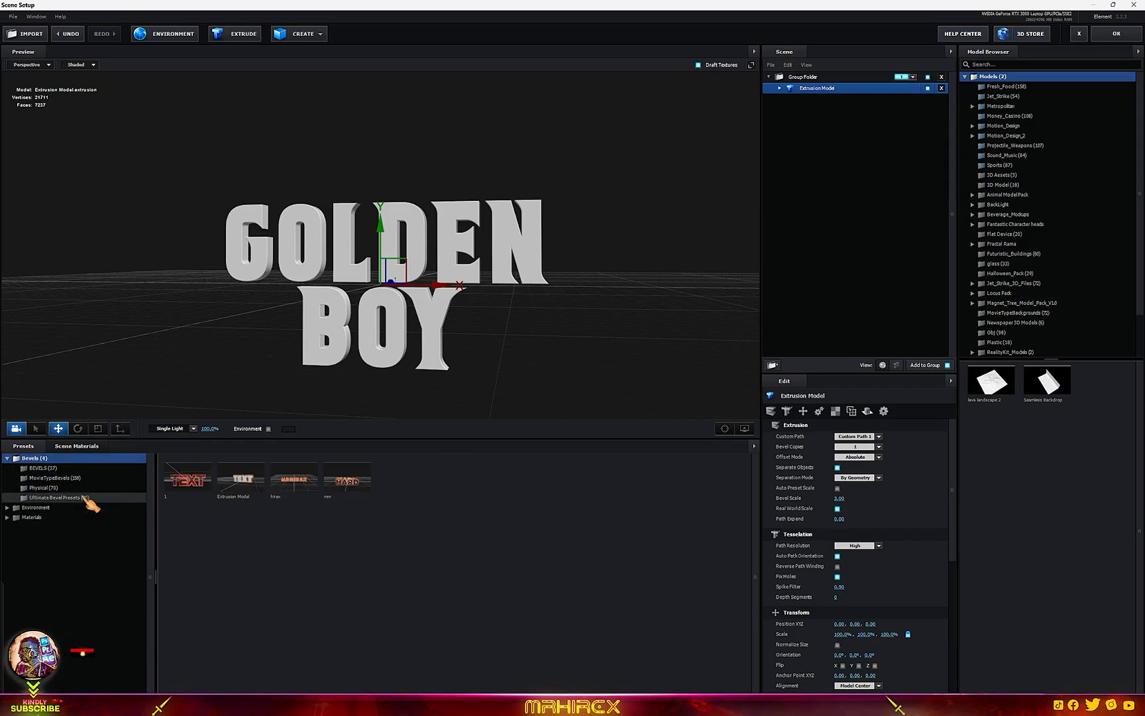
{"action": "left_click", "coordinate": [41, 468]}
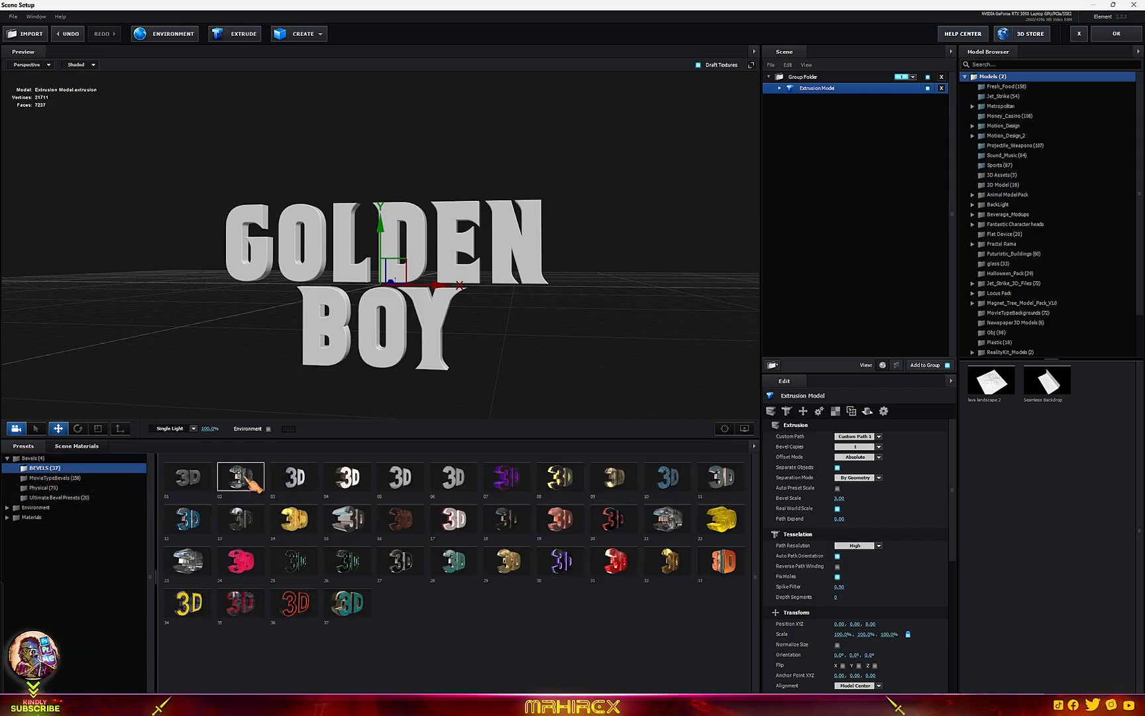
{"action": "left_click", "coordinate": [198, 522]}
{"action": "mouse_move", "coordinate": [522, 381]}
{"action": "left_mouse_down"}
{"action": "mouse_move", "coordinate": [549, 381]}
{"action": "mouse_move", "coordinate": [530, 378]}
{"action": "left_mouse_up"}
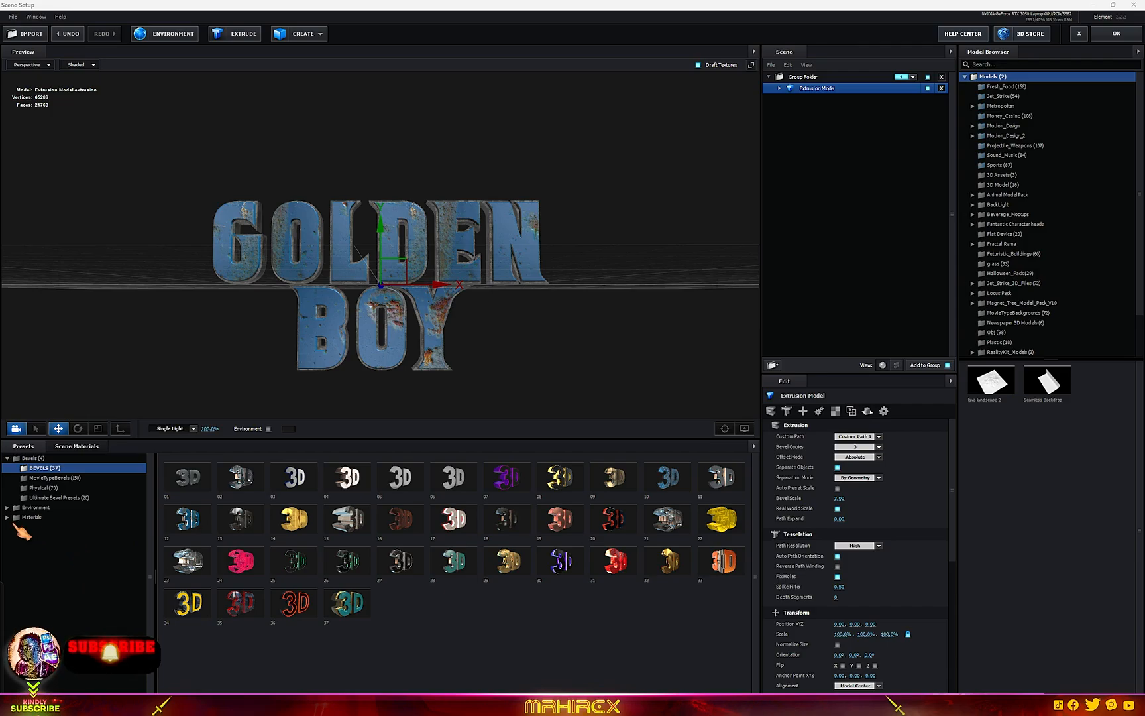
Apply the metal_copper_dirty material from the Pro_Shaders_2 Metal folder to the front faces of the extruded text
{"action": "left_click", "coordinate": [27, 518]}
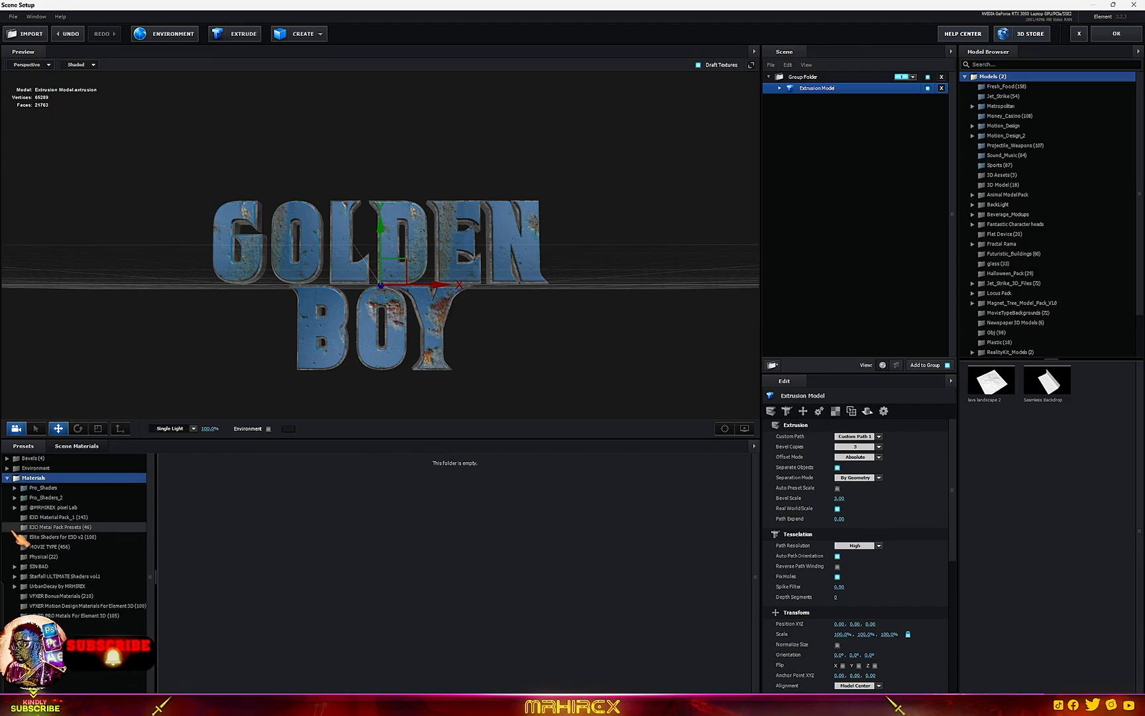
{"action": "left_click", "coordinate": [45, 498]}
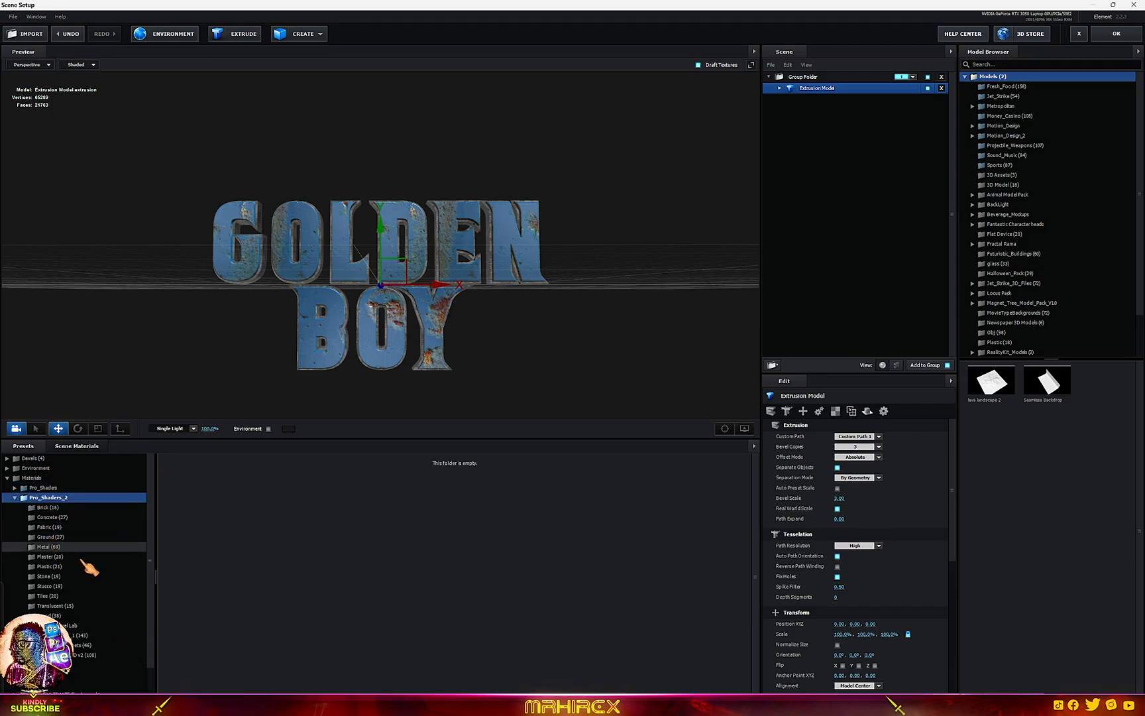
{"action": "left_click", "coordinate": [50, 546]}
{"action": "left_click", "coordinate": [455, 541]}
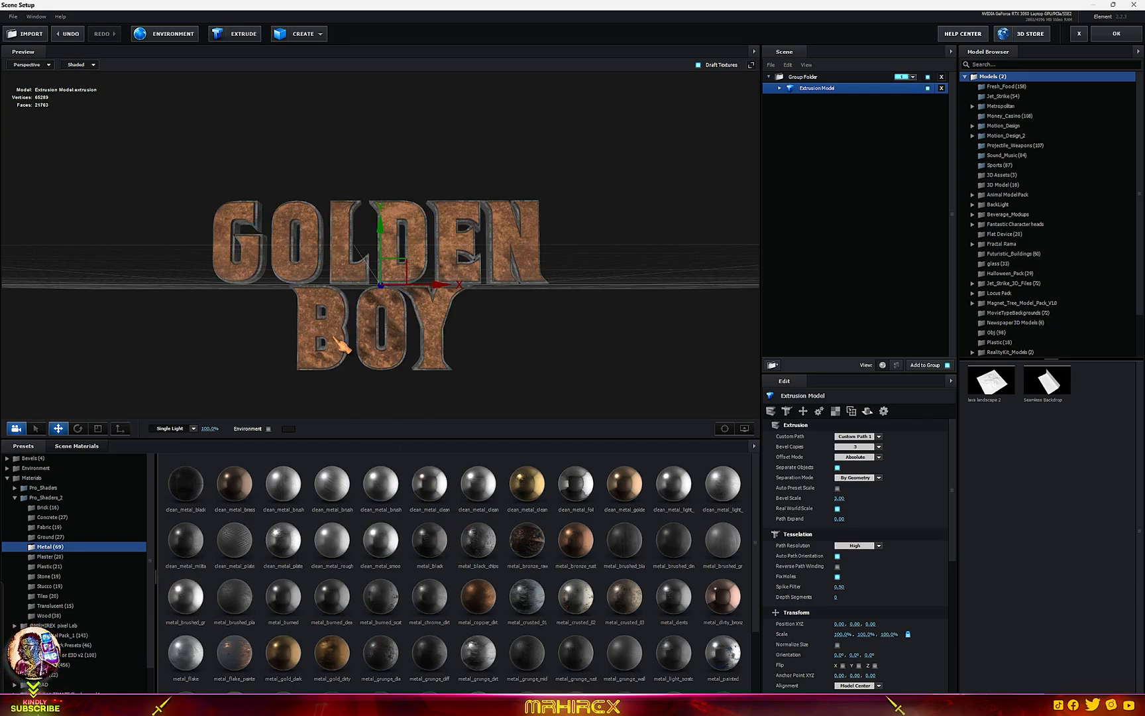
Set the 06_Dirty Coal bevel's Z Offset to -1.30, Expand Edges to -0.19 and Bevel Depth to 0.29, and accept the scene
{"action": "left_click_drag", "start_coordinate": [506, 411], "coordinate": [716, 257]}
{"action": "left_click", "coordinate": [780, 88]}
{"action": "left_click", "coordinate": [829, 111]}
{"action": "left_click", "coordinate": [928, 111]}
{"action": "left_click", "coordinate": [928, 110]}
{"action": "left_click_drag", "start_coordinate": [596, 361], "coordinate": [598, 330]}
{"action": "scroll", "coordinate": [542, 332], "scroll_direction": "up", "scroll_amount": 5}
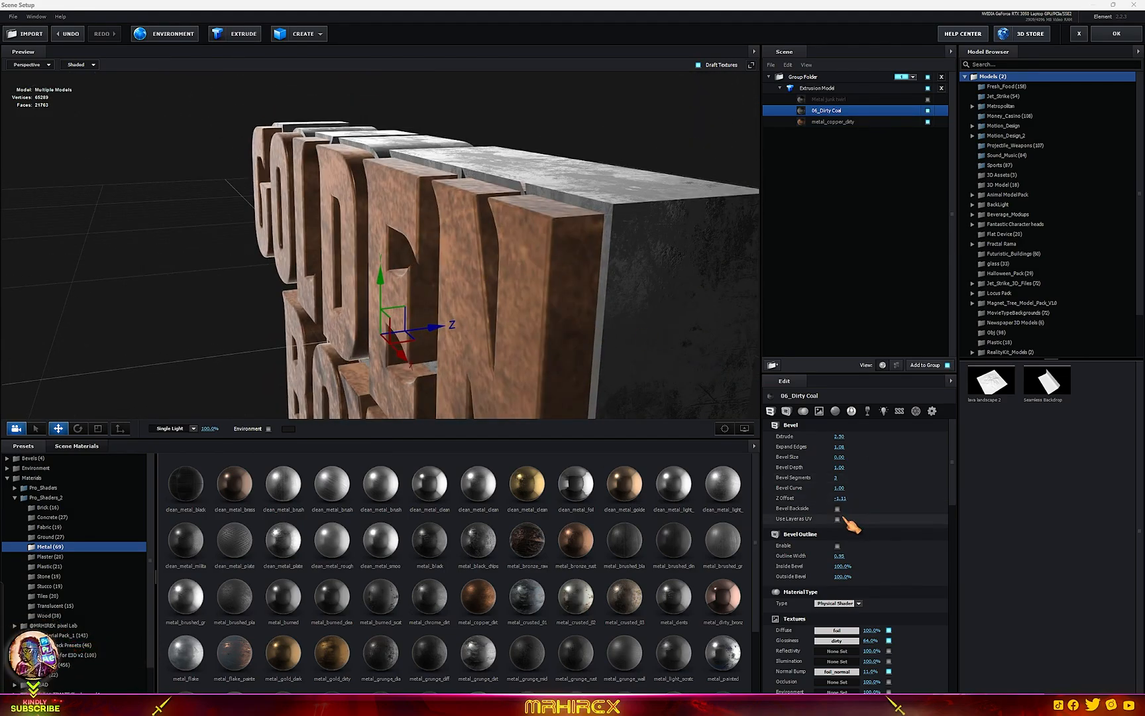
{"action": "left_click_drag", "start_coordinate": [832, 497], "coordinate": [840, 496]}
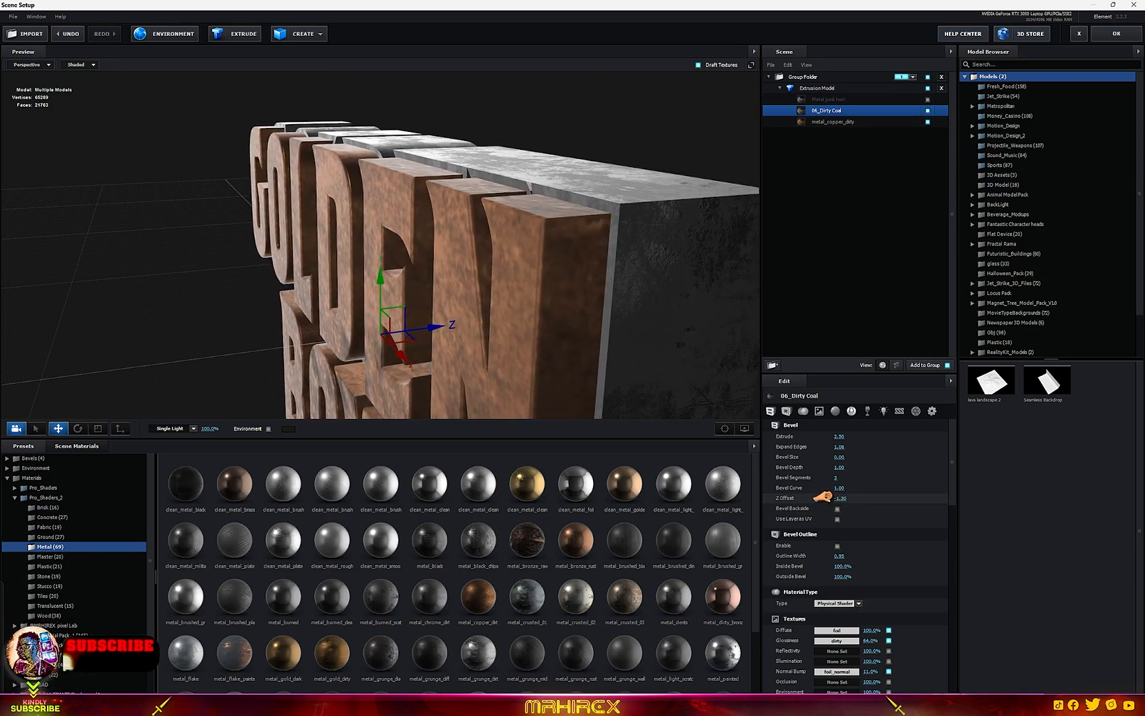
{"action": "mouse_move", "coordinate": [600, 358]}
{"action": "left_mouse_down"}
{"action": "mouse_move", "coordinate": [623, 361]}
{"action": "mouse_move", "coordinate": [597, 359]}
{"action": "left_mouse_up"}
{"action": "left_click_drag", "start_coordinate": [839, 467], "coordinate": [783, 454]}
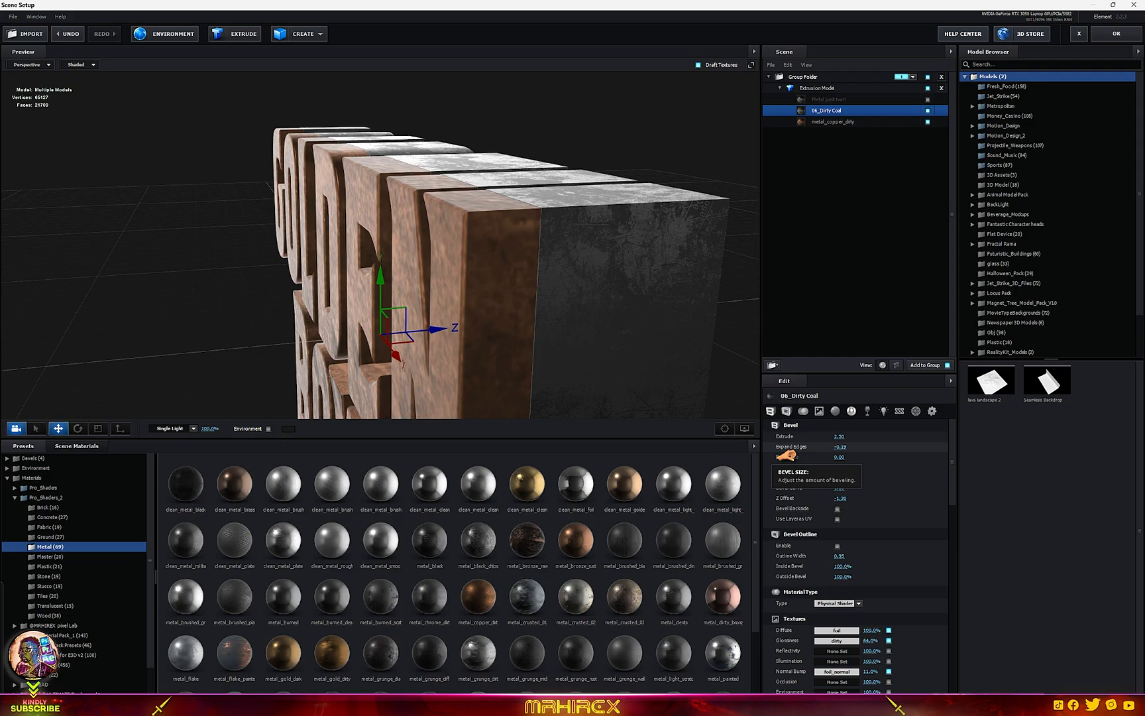
{"action": "left_click_drag", "start_coordinate": [662, 366], "coordinate": [708, 278]}
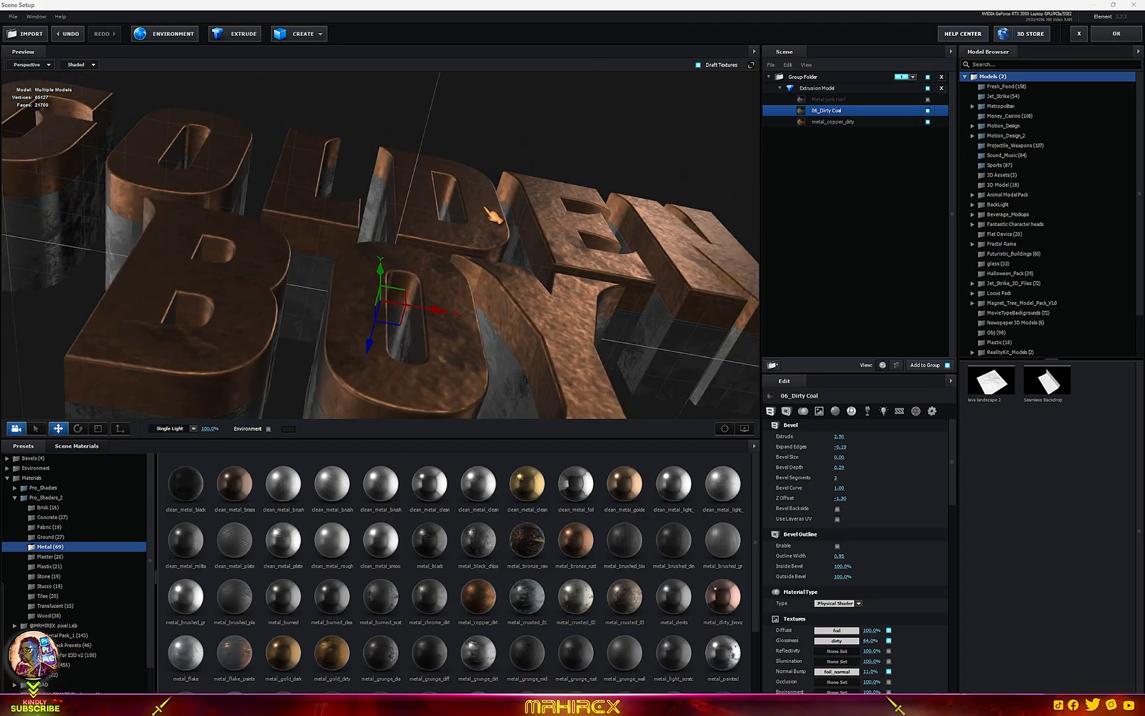
{"action": "left_click", "coordinate": [1116, 33]}
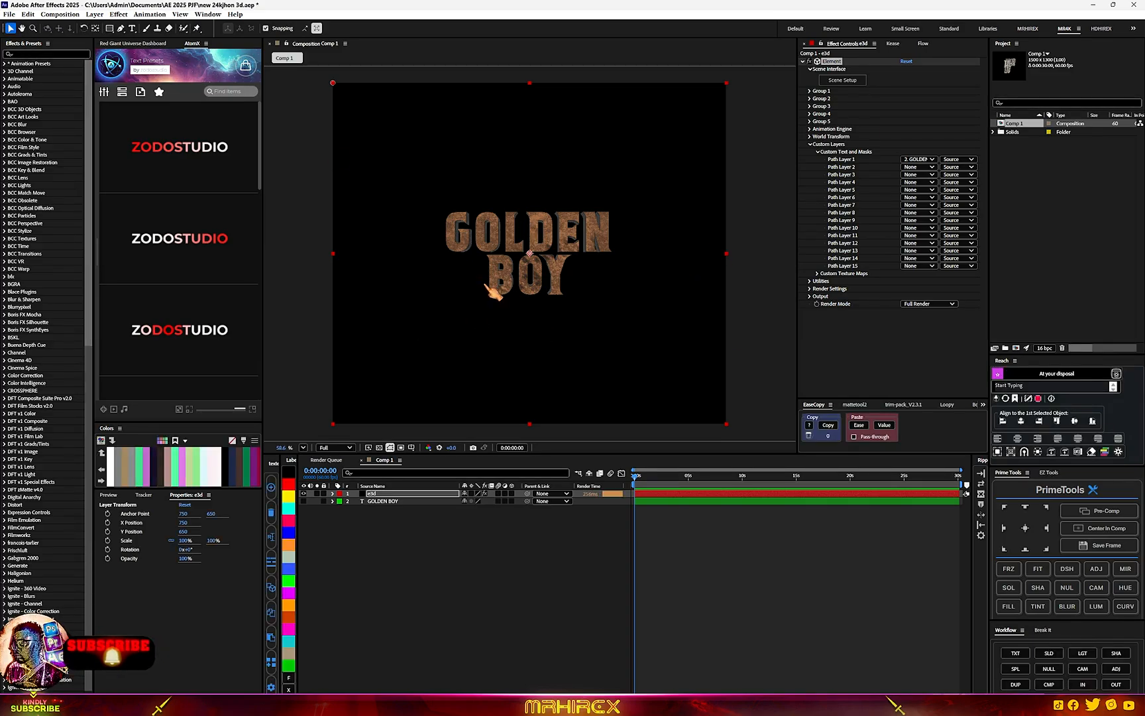
Enable Multi-Object in Group 1's Particle Look and add a Multi-Object Size keyframe of 1.00 at 0:00:00:00
{"action": "left_click", "coordinate": [813, 91]}
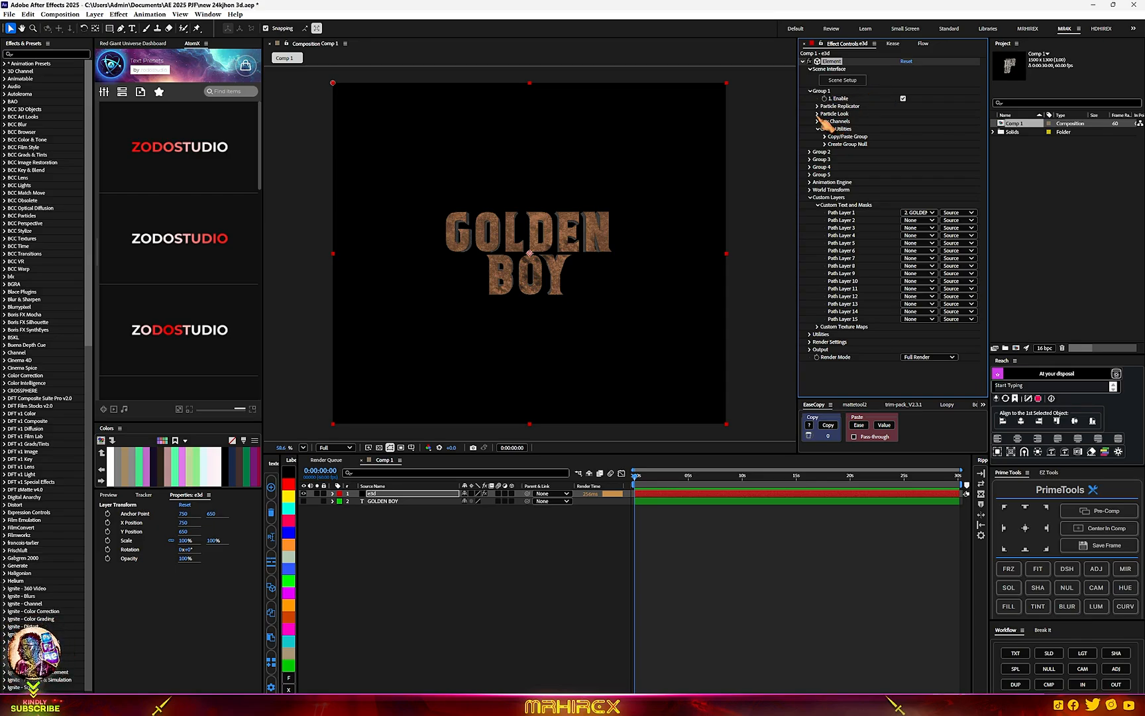
{"action": "left_click", "coordinate": [817, 114]}
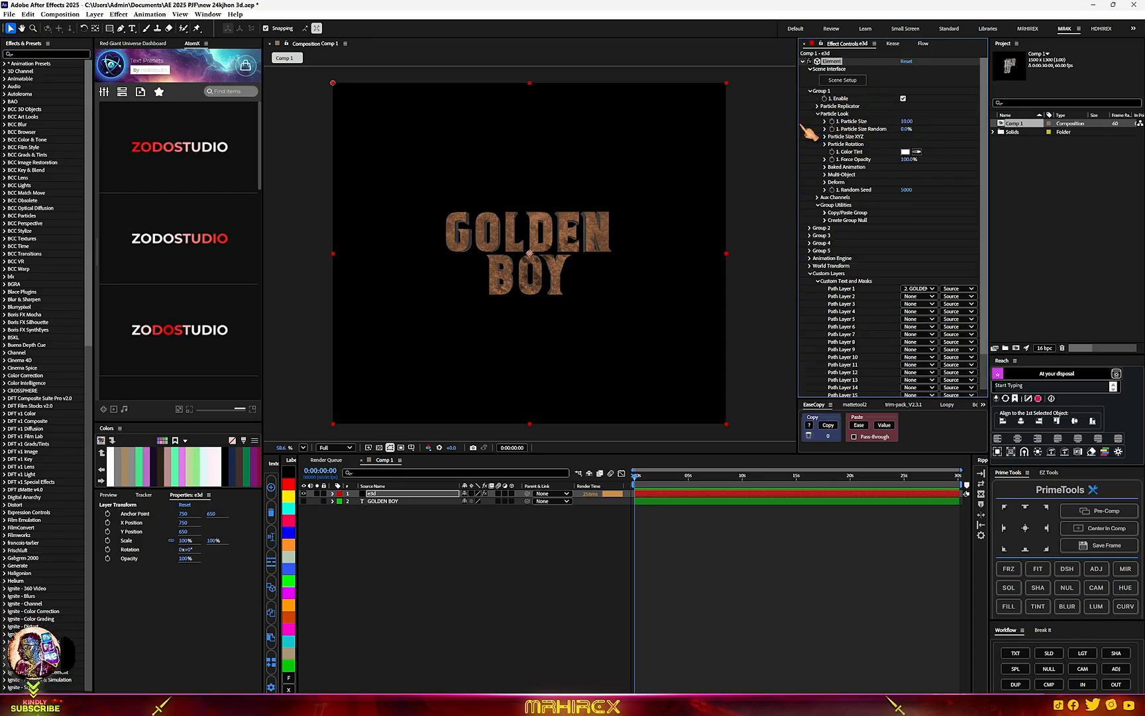
{"action": "left_click", "coordinate": [826, 174]}
{"action": "left_click", "coordinate": [903, 182]}
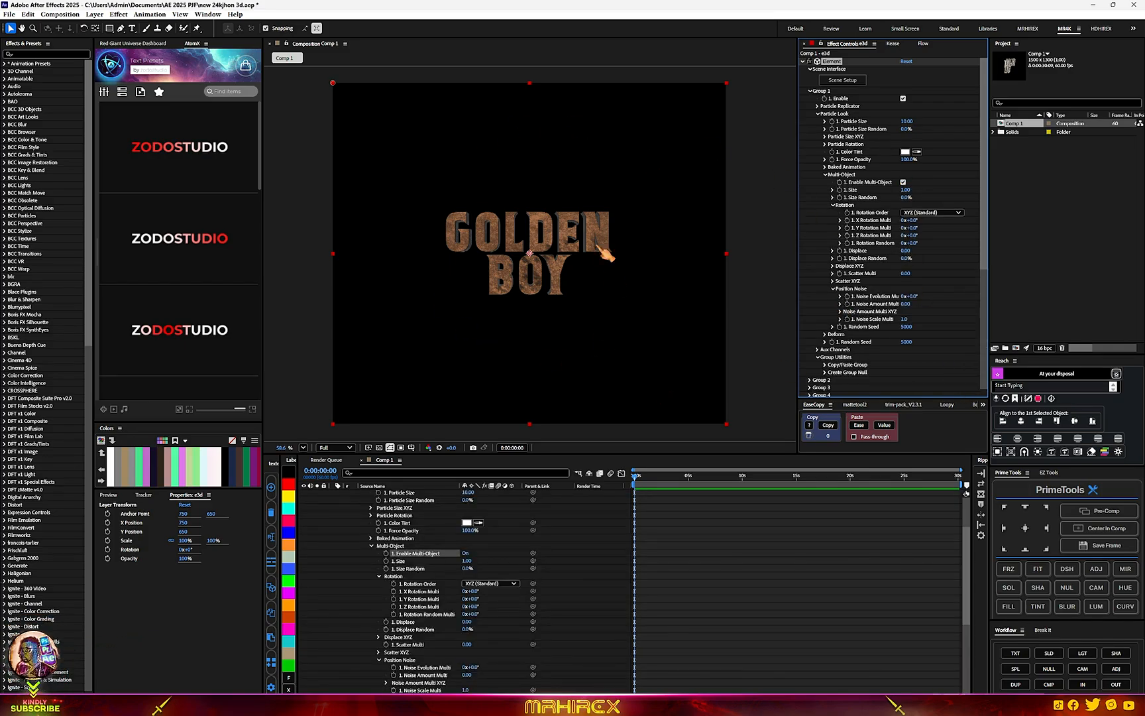
{"action": "left_click", "coordinate": [839, 190]}
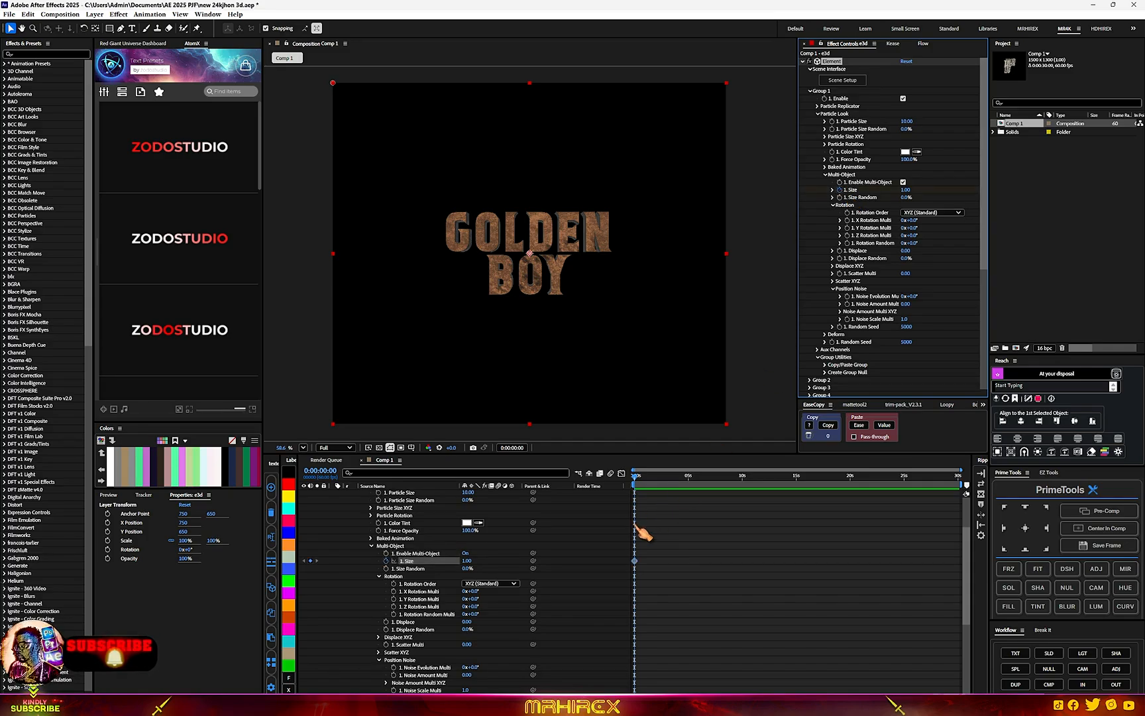
Show the transparency grid, move the 1.00 Size keyframe to about 0:00:00:31 and set Multi-Object Size to 0.00 at 0:00:00:00
{"action": "key", "text": "u"}
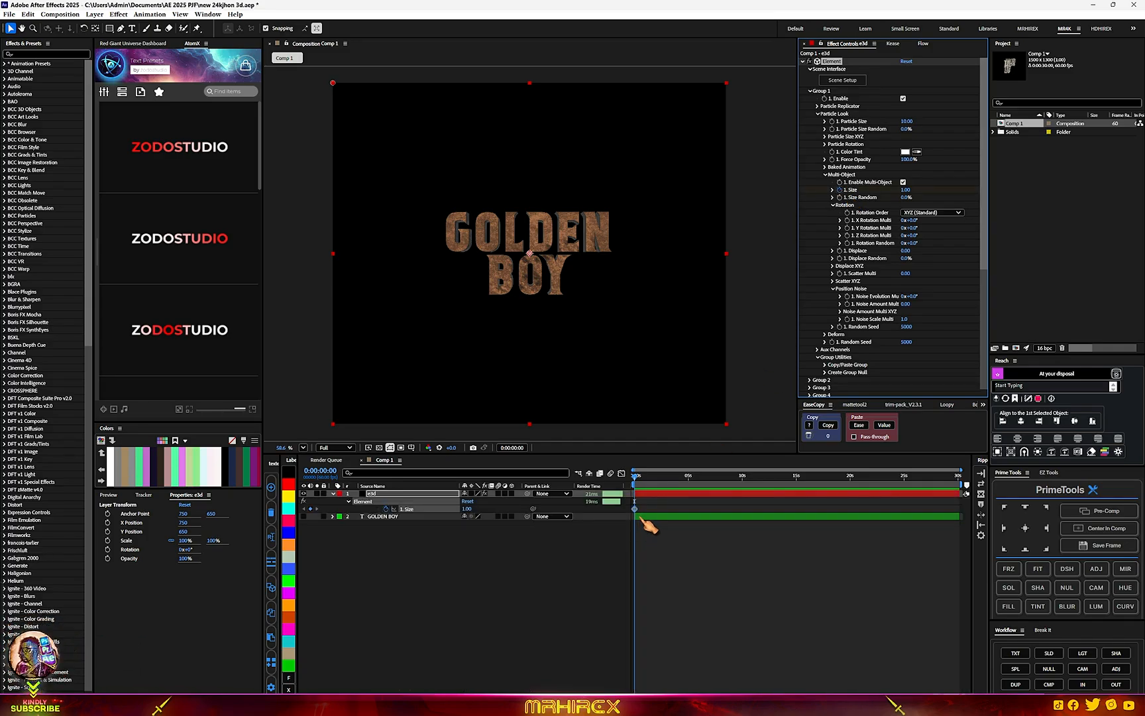
{"action": "key", "text": ";"}
{"action": "left_click_drag", "start_coordinate": [635, 509], "coordinate": [729, 509]}
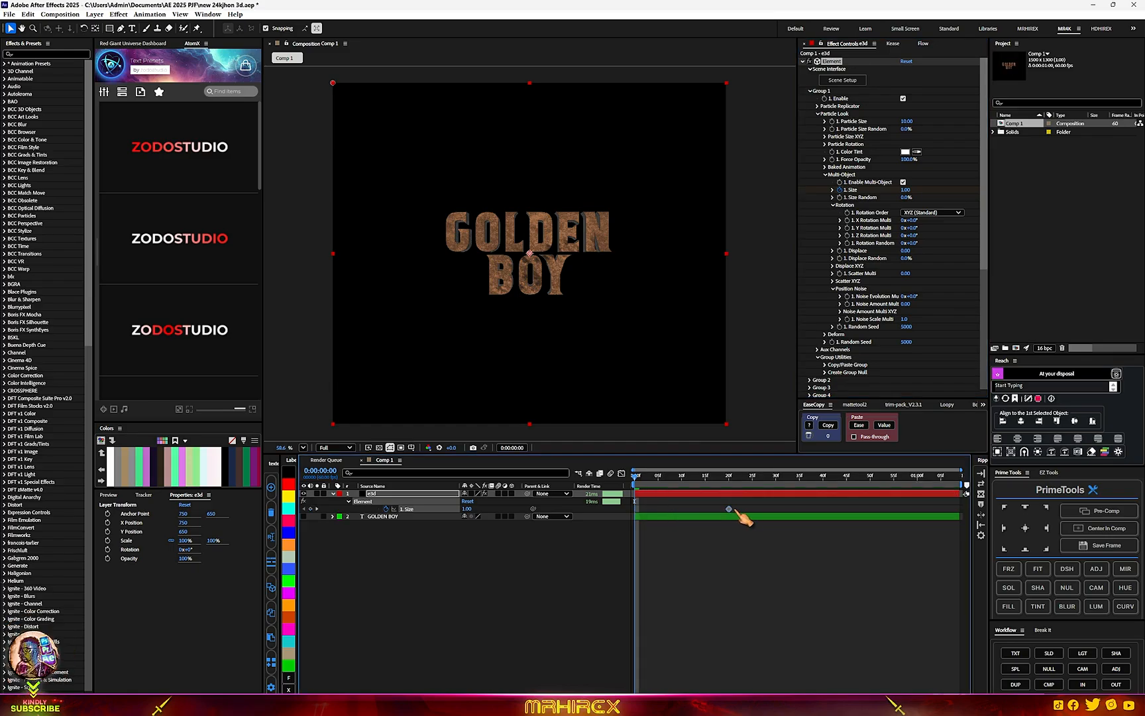
{"action": "left_click", "coordinate": [379, 448]}
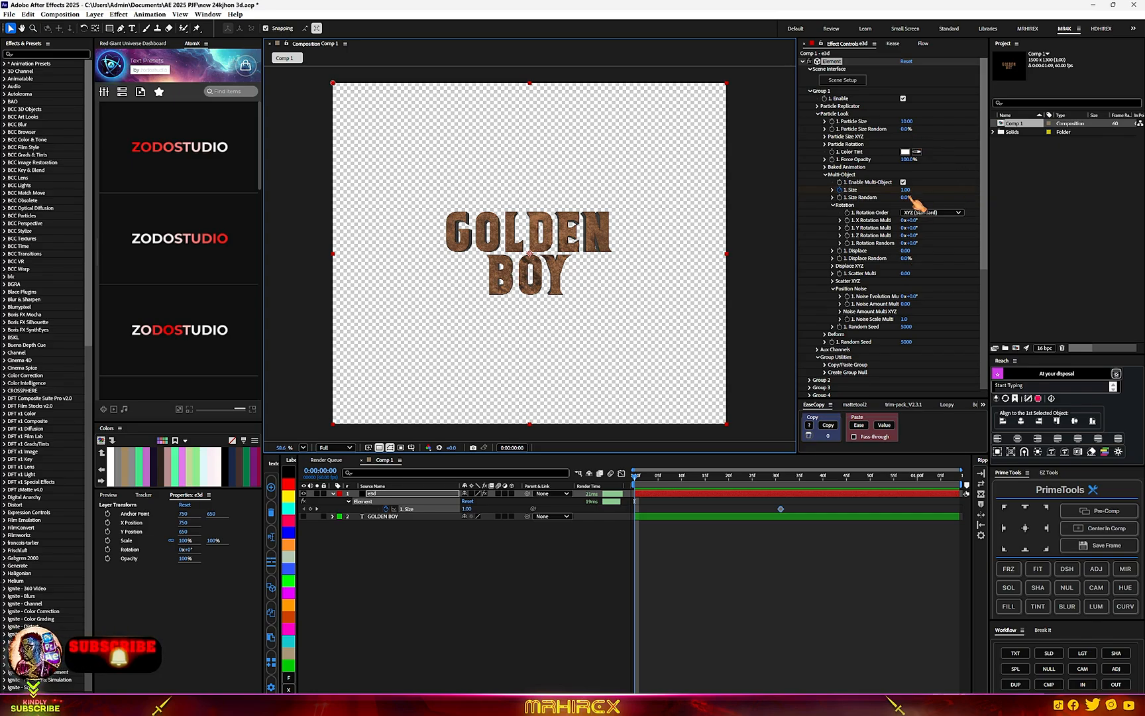
{"action": "left_click_drag", "start_coordinate": [906, 190], "coordinate": [866, 191]}
Move the end Size keyframe to about 0:00:00:55, ease both Size keyframes with an early-peaking speed curve, and preview
{"action": "left_click", "coordinate": [898, 475]}
{"action": "left_click_drag", "start_coordinate": [913, 504], "coordinate": [606, 548]}
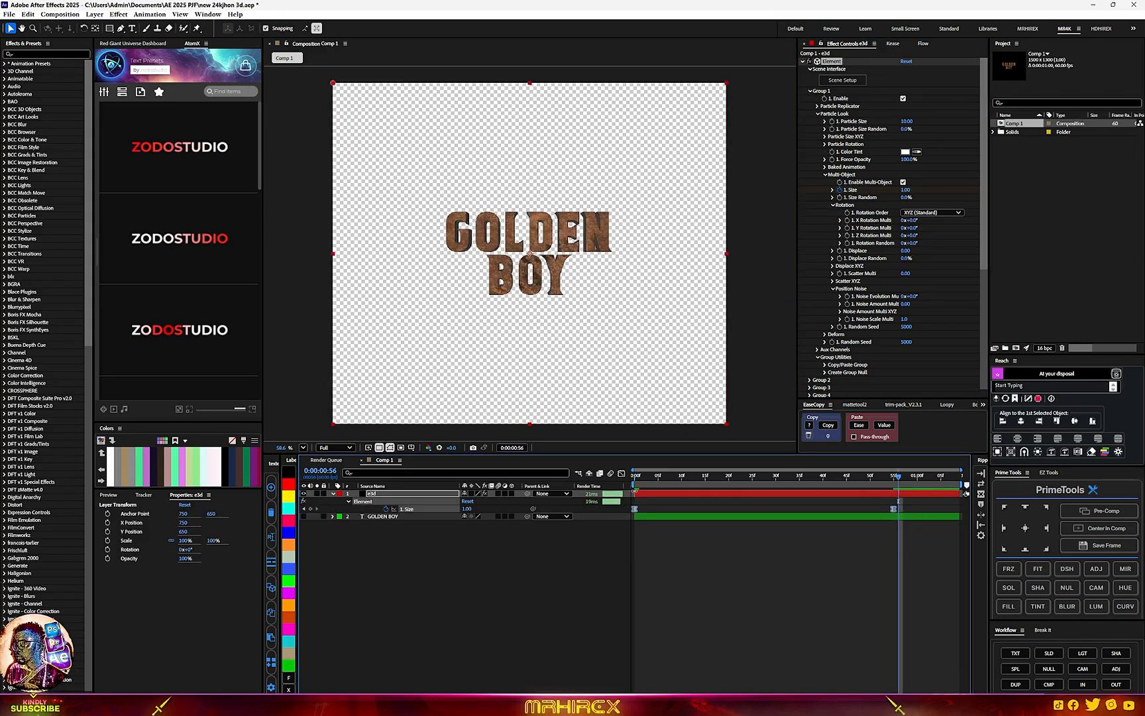
{"action": "left_click", "coordinate": [622, 473]}
{"action": "left_click", "coordinate": [891, 666]}
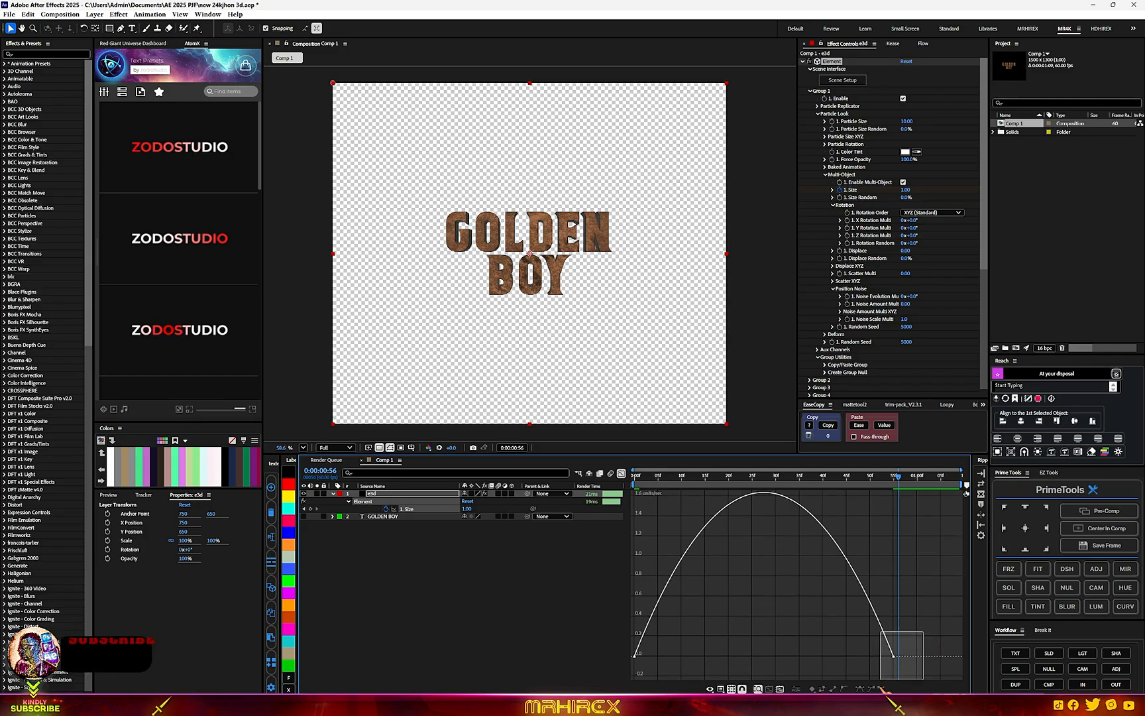
{"action": "left_click_drag", "start_coordinate": [849, 668], "coordinate": [803, 666]}
{"action": "mouse_move", "coordinate": [678, 668]}
{"action": "left_mouse_down"}
{"action": "mouse_move", "coordinate": [694, 669]}
{"action": "mouse_move", "coordinate": [685, 668]}
{"action": "left_mouse_up"}
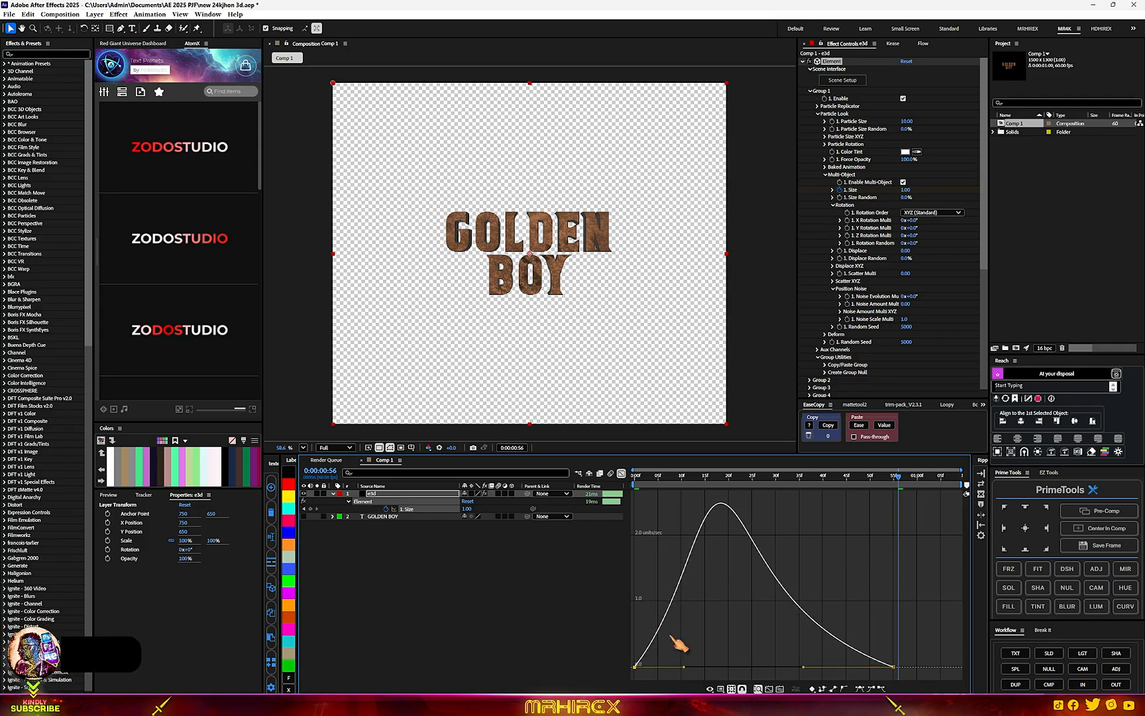
{"action": "left_click", "coordinate": [637, 479]}
{"action": "key", "text": "space"}
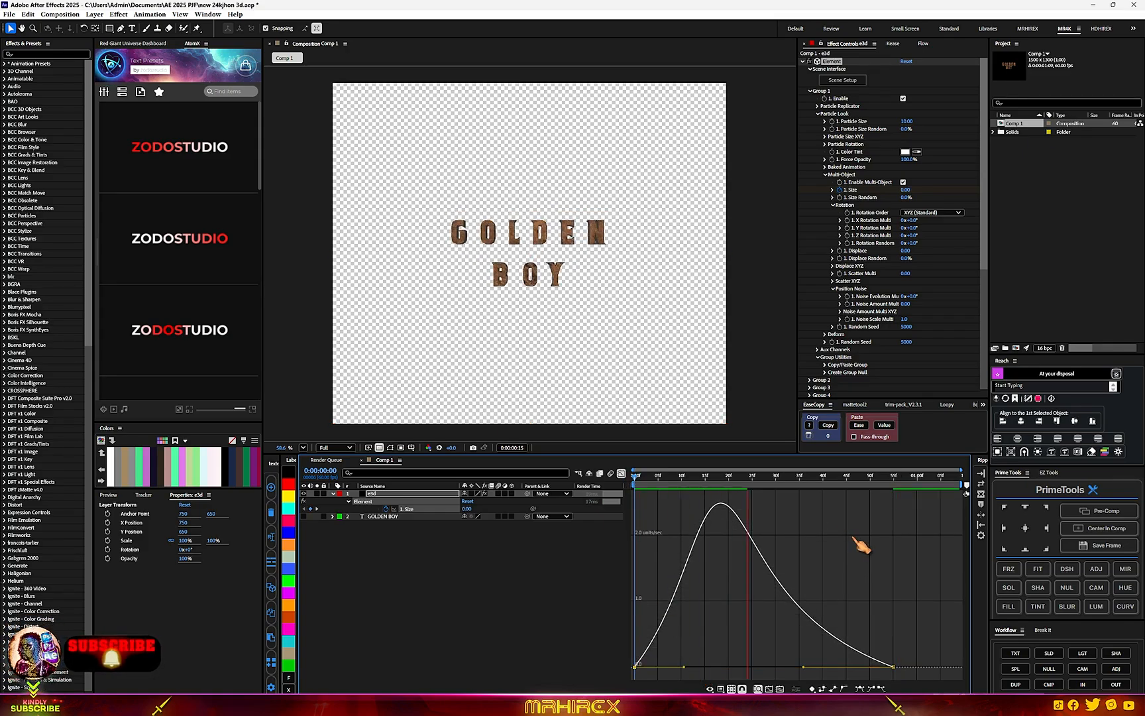
Reshape the Size speed curve so it rises more slowly and peaks near the middle, and preview it
{"action": "left_click_drag", "start_coordinate": [686, 668], "coordinate": [711, 667]}
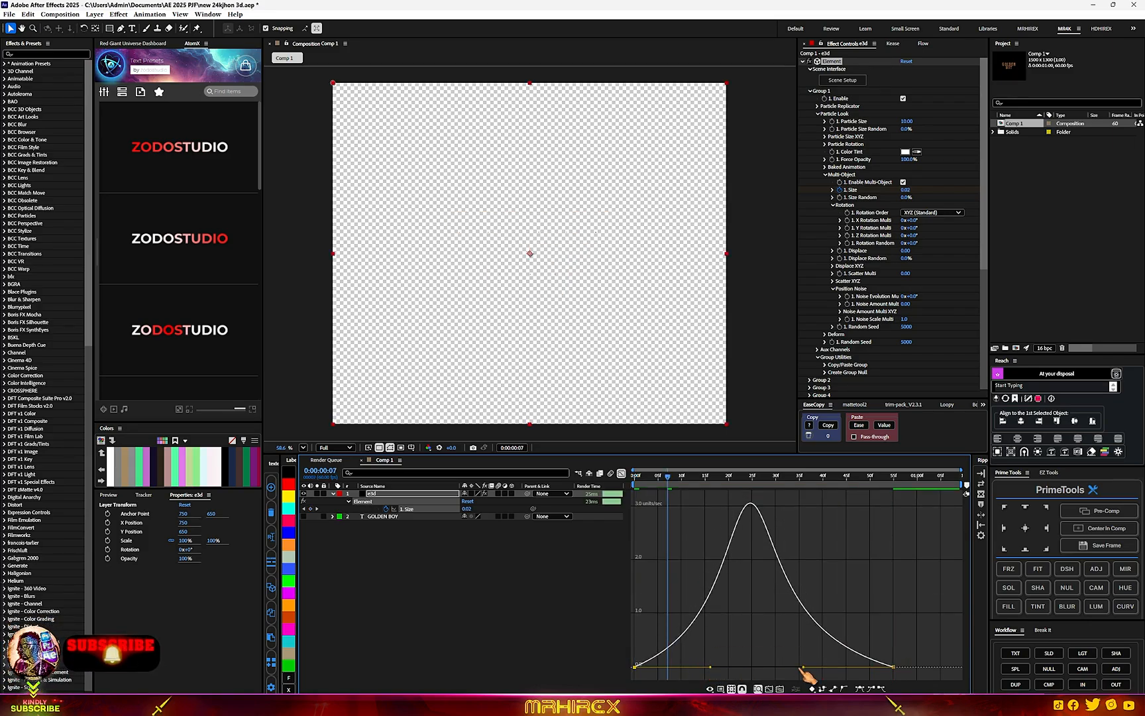
{"action": "left_click_drag", "start_coordinate": [802, 668], "coordinate": [816, 668]}
{"action": "key", "text": "space"}
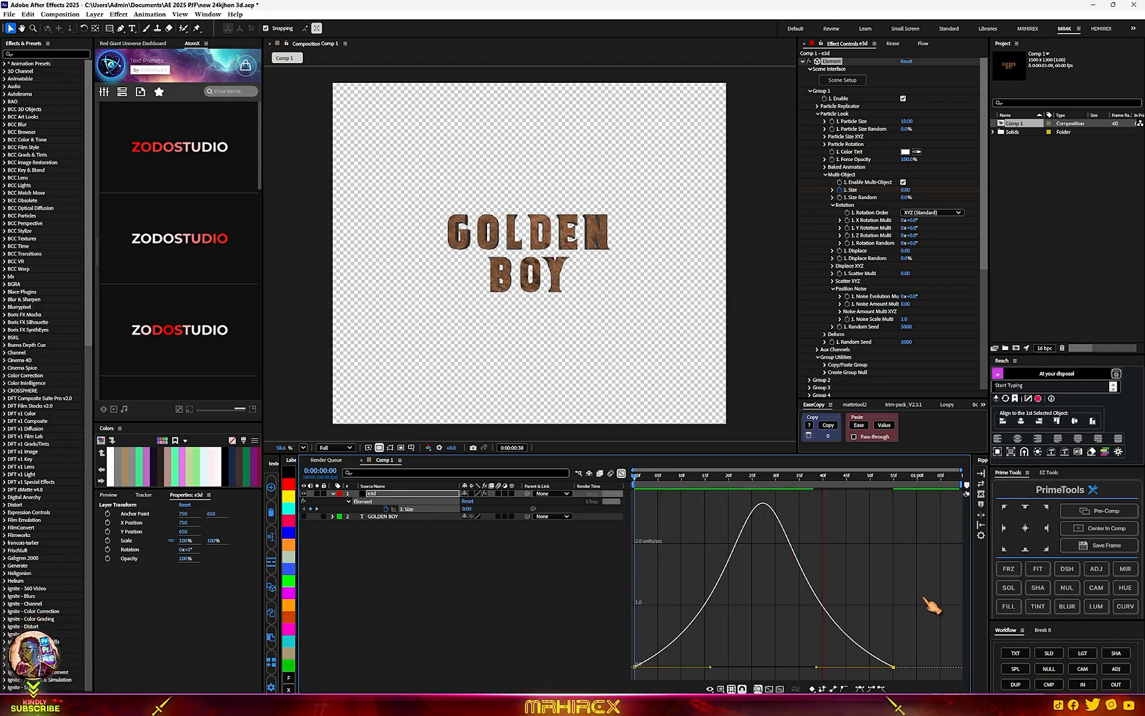
{"action": "key", "text": "space"}
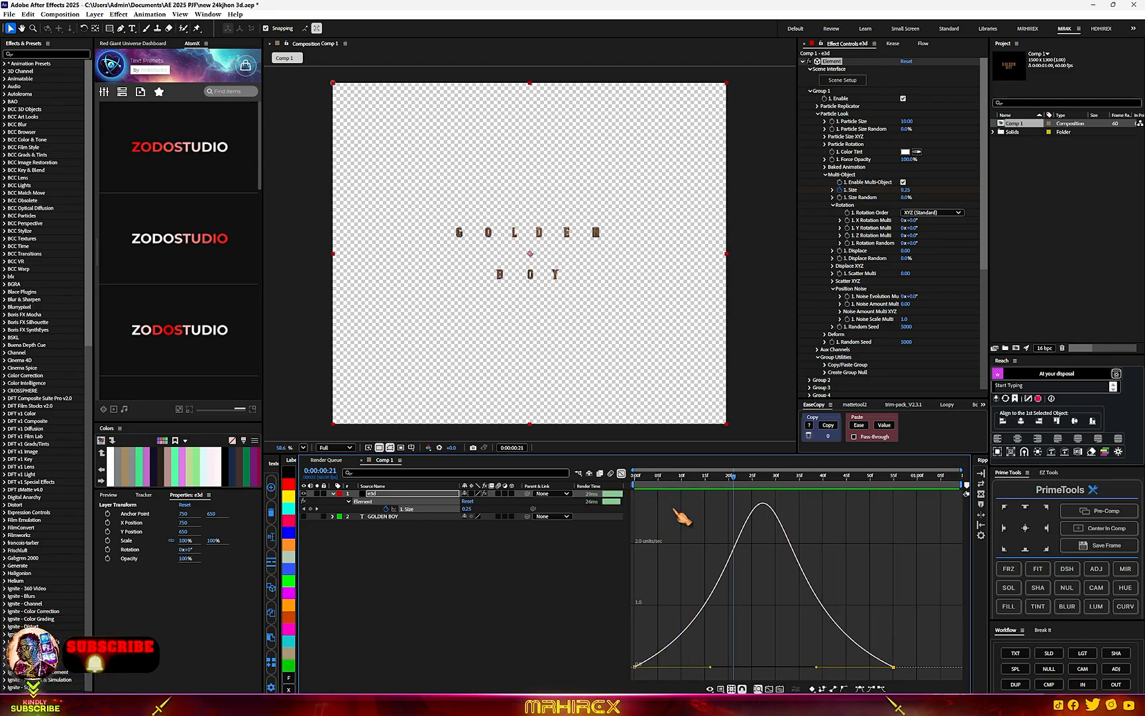
Return to the keyframe view, move the end Size keyframe to about 0:00:01:05 and preview the scaling
{"action": "left_click", "coordinate": [621, 474]}
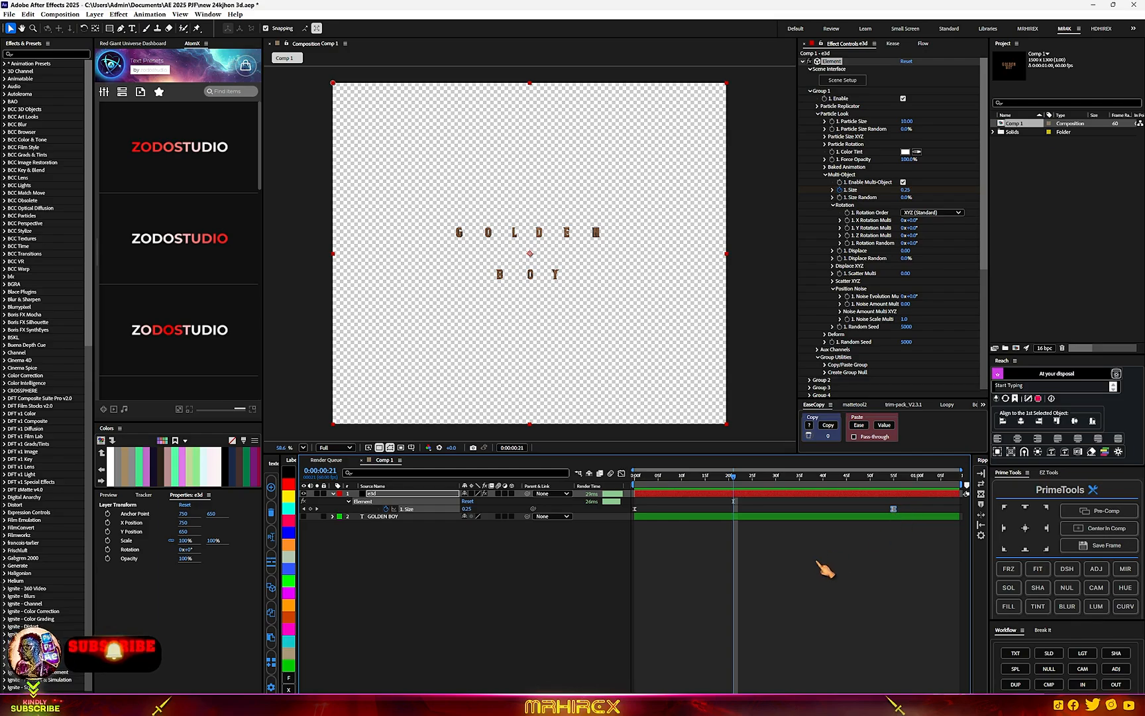
{"action": "left_click_drag", "start_coordinate": [895, 510], "coordinate": [942, 511]}
{"action": "key", "text": "Home"}
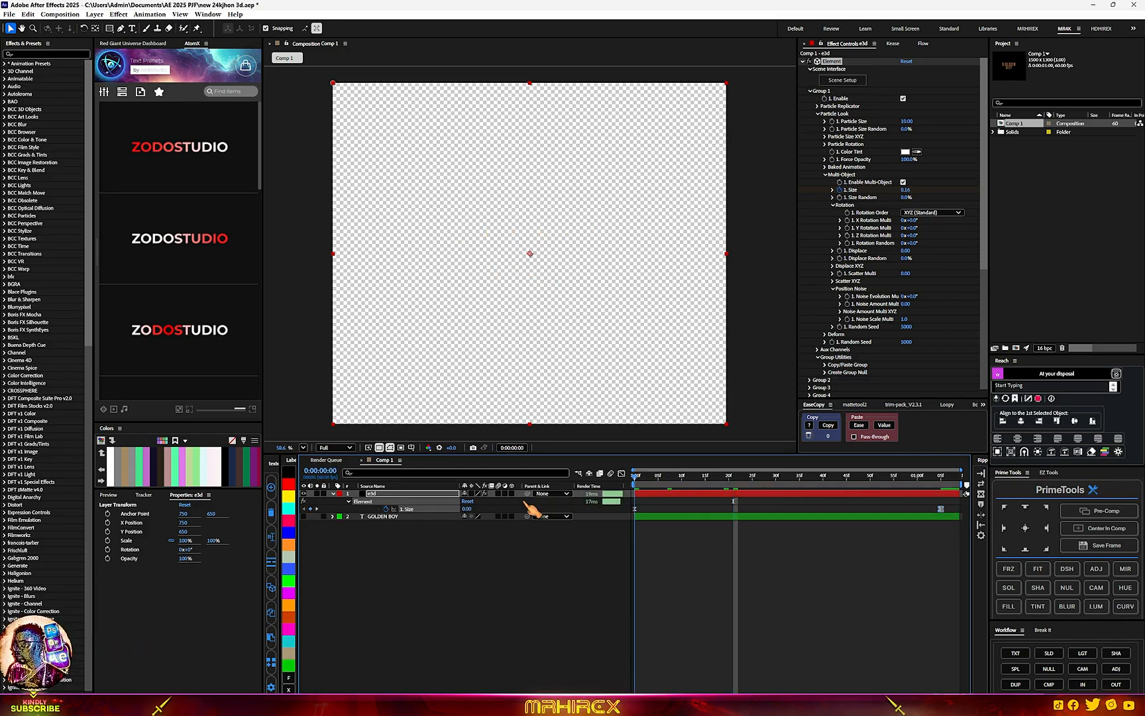
{"action": "key", "text": "space"}
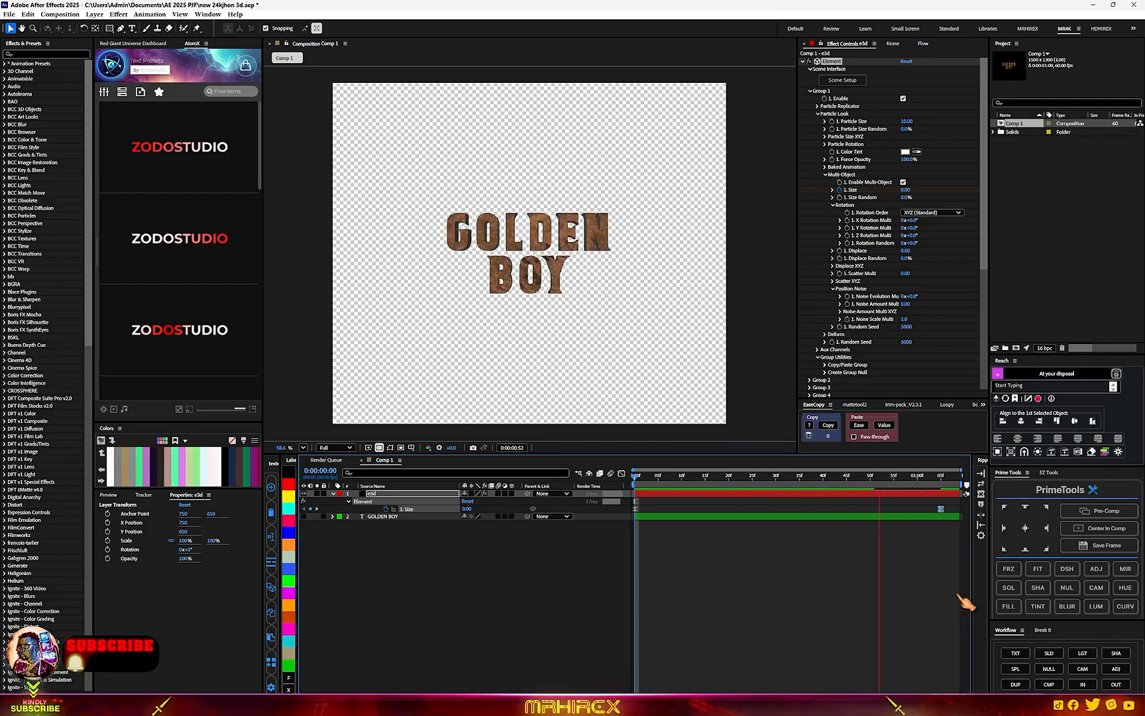
{"action": "scroll", "coordinate": [530, 290], "scroll_direction": "up", "scroll_amount": 2}
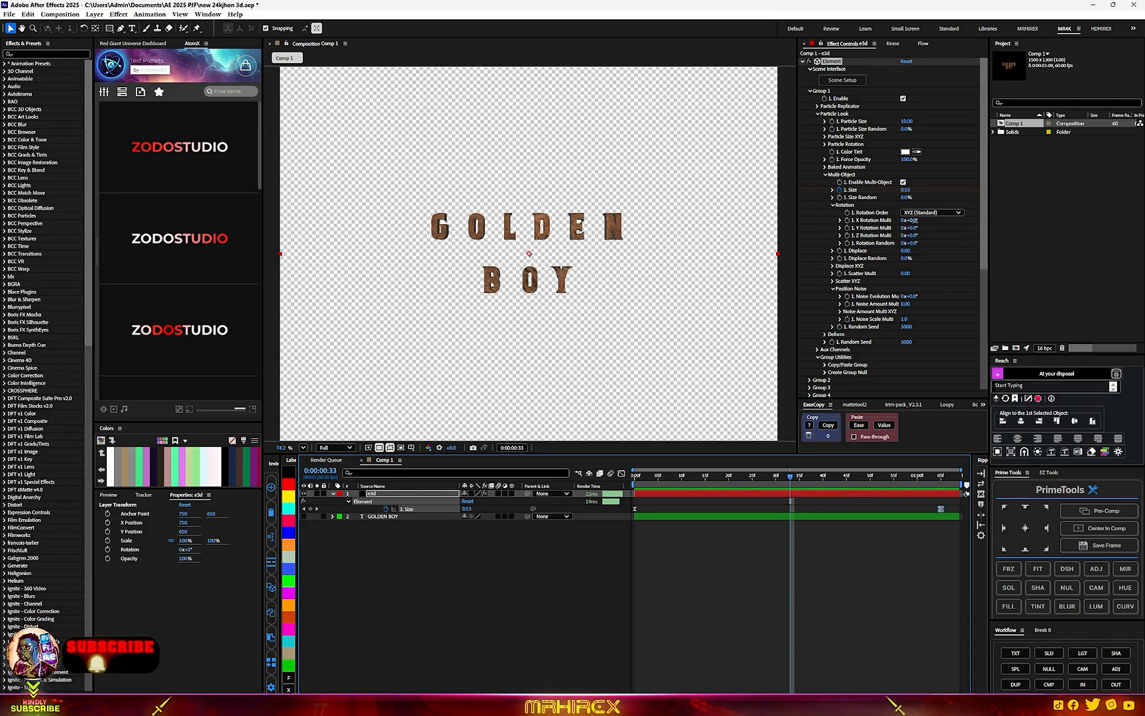
Add a Multi-Object X Rotation Multi keyframe of -50.0° at 0:00:00:33
{"action": "left_click_drag", "start_coordinate": [913, 220], "coordinate": [908, 221]}
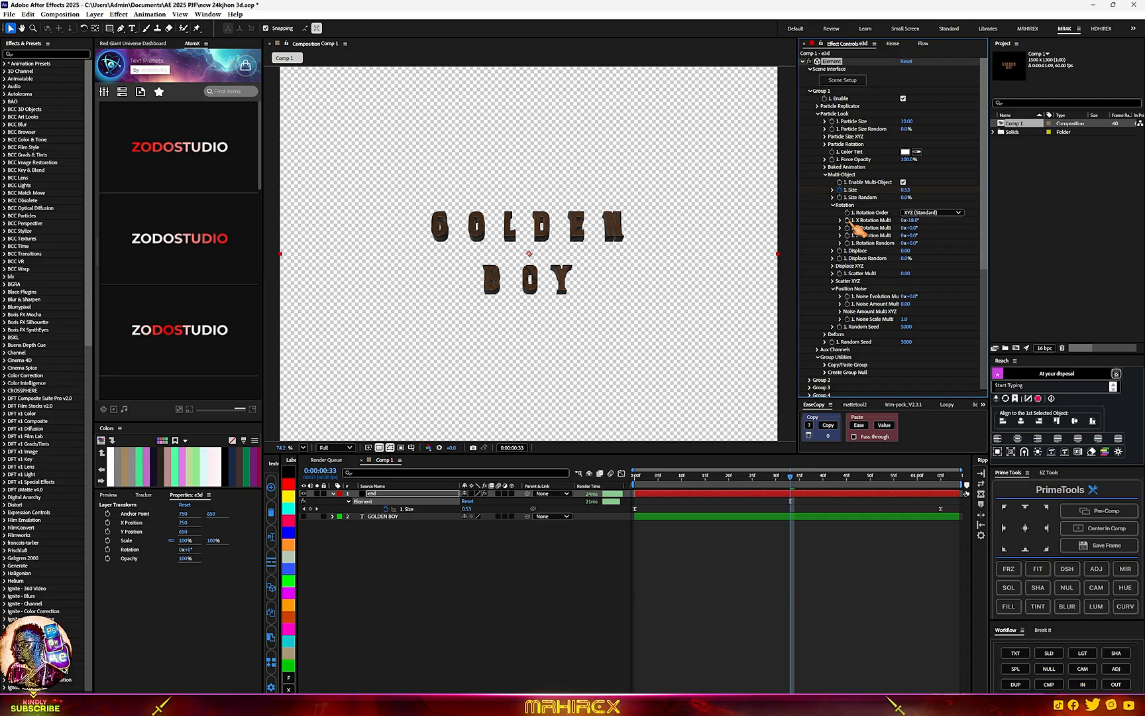
{"action": "key", "text": "u"}
{"action": "key", "text": "u"}
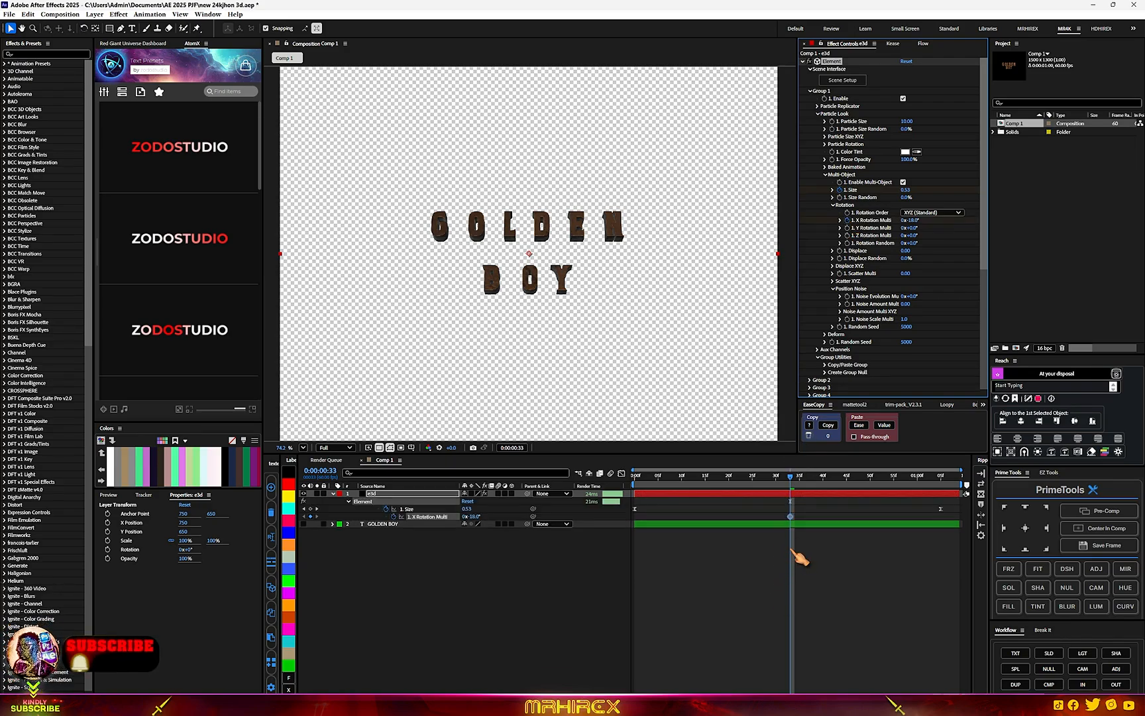
{"action": "left_click_drag", "start_coordinate": [797, 487], "coordinate": [752, 501]}
{"action": "left_click_drag", "start_coordinate": [762, 502], "coordinate": [795, 505]}
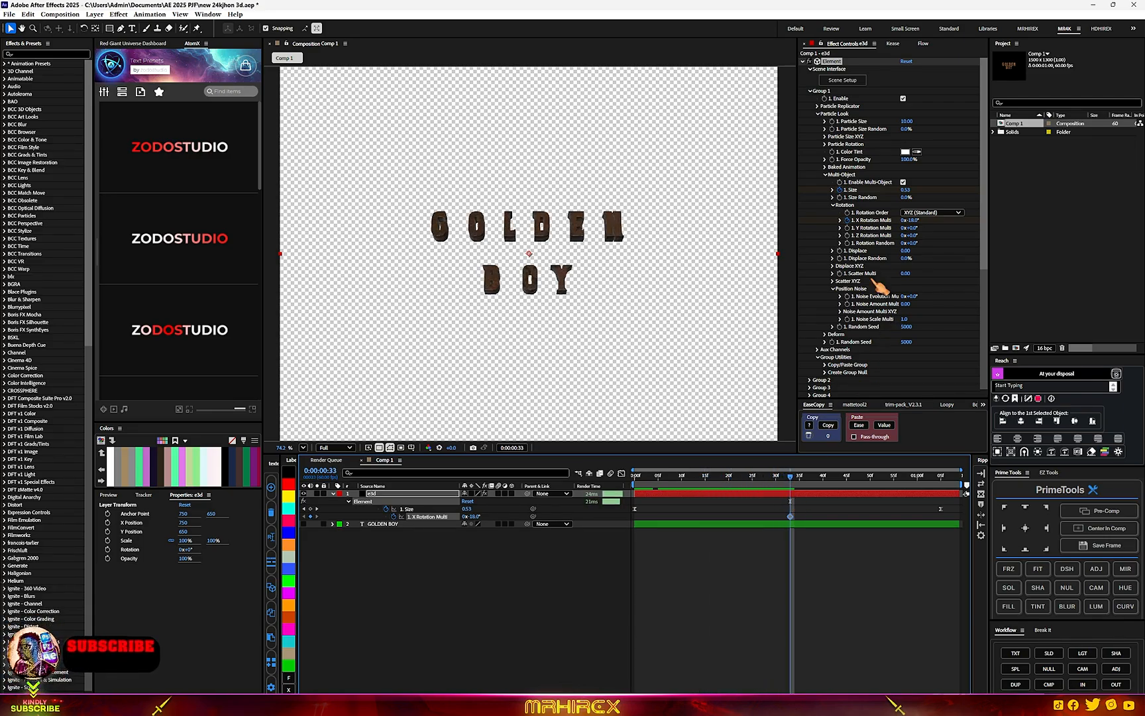
{"action": "mouse_move", "coordinate": [909, 220]}
{"action": "left_mouse_down"}
{"action": "mouse_move", "coordinate": [895, 221]}
{"action": "mouse_move", "coordinate": [908, 228]}
{"action": "left_mouse_up"}
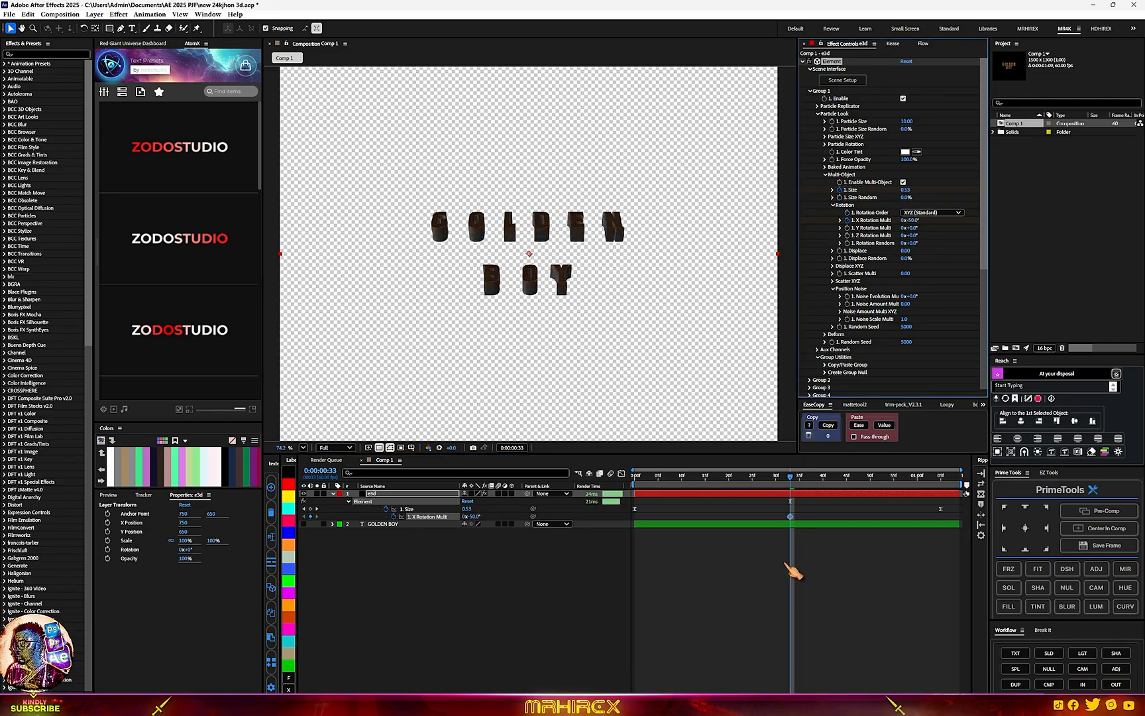
Set X Rotation Multi to -13.0° at 0:00:00:58, ease both X Rotation keyframes and preview the animation
{"action": "mouse_move", "coordinate": [798, 483]}
{"action": "left_mouse_down"}
{"action": "mouse_move", "coordinate": [927, 499]}
{"action": "mouse_move", "coordinate": [739, 517]}
{"action": "mouse_move", "coordinate": [823, 482]}
{"action": "mouse_move", "coordinate": [917, 480]}
{"action": "left_mouse_up"}
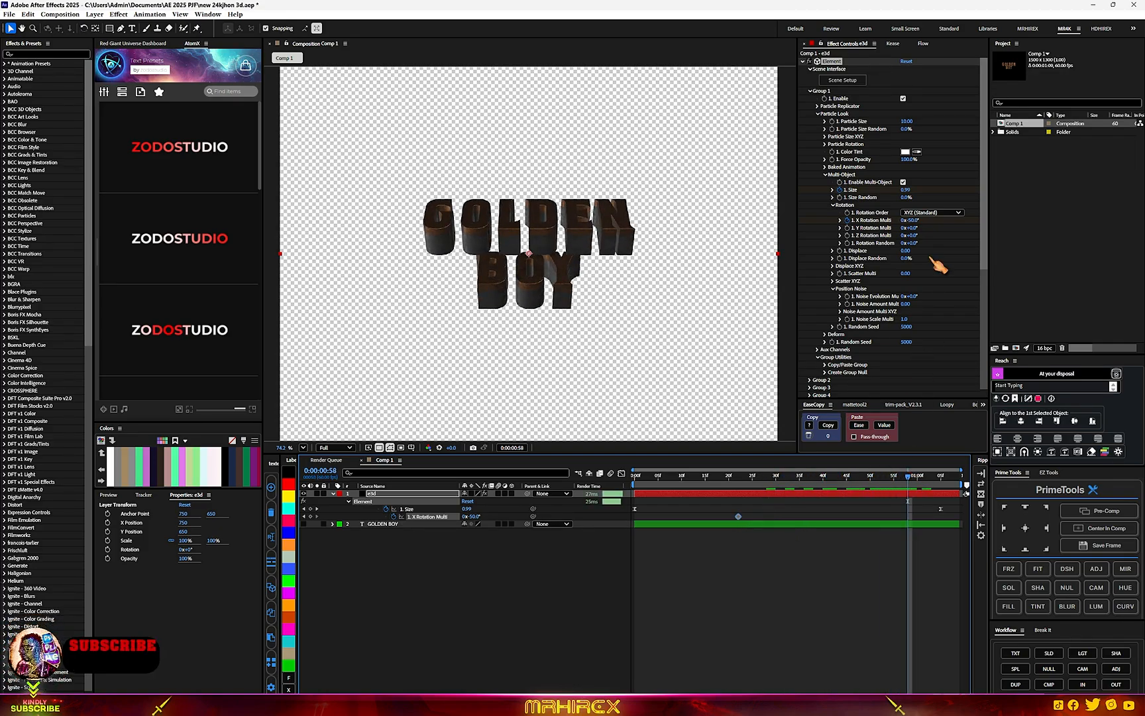
{"action": "left_click_drag", "start_coordinate": [912, 220], "coordinate": [927, 220]}
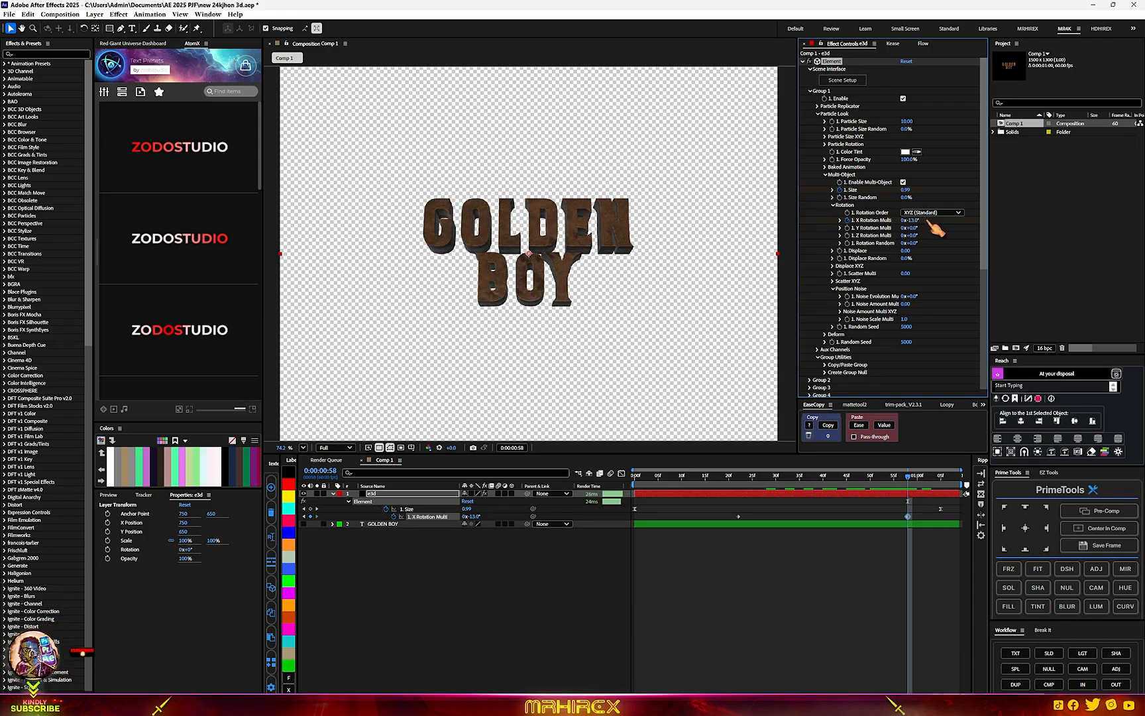
{"action": "left_click", "coordinate": [909, 522]}
{"action": "left_click_drag", "start_coordinate": [916, 520], "coordinate": [692, 531]}
{"action": "key", "text": "F9"}
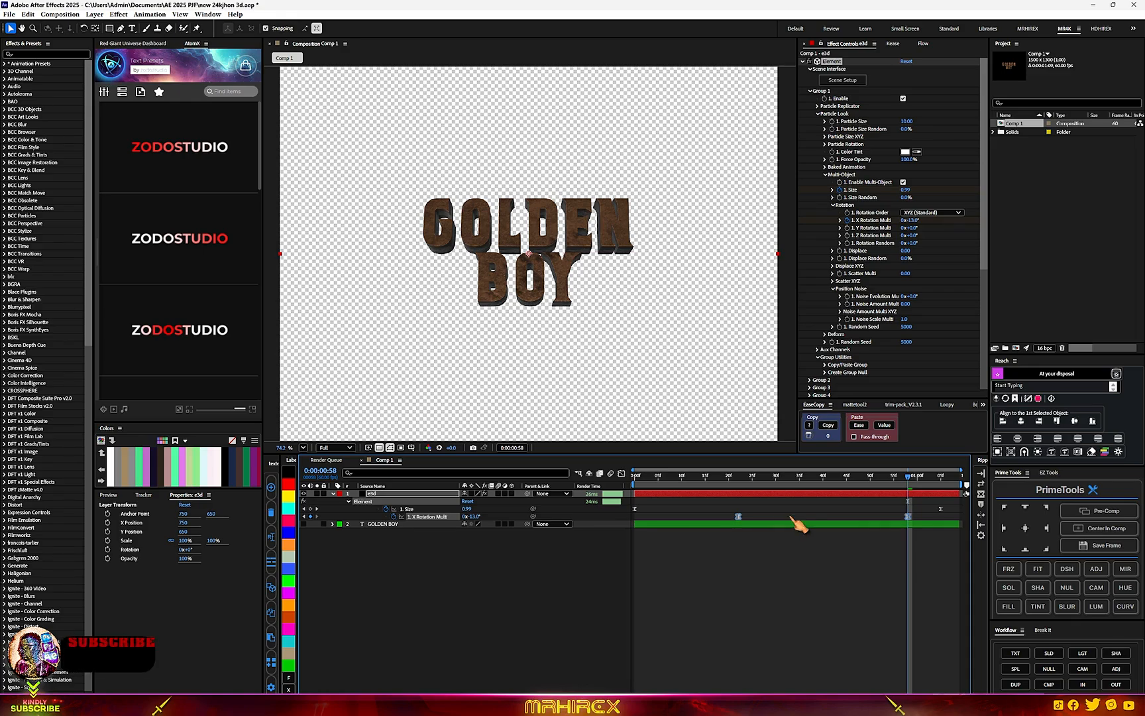
{"action": "key", "text": "space"}
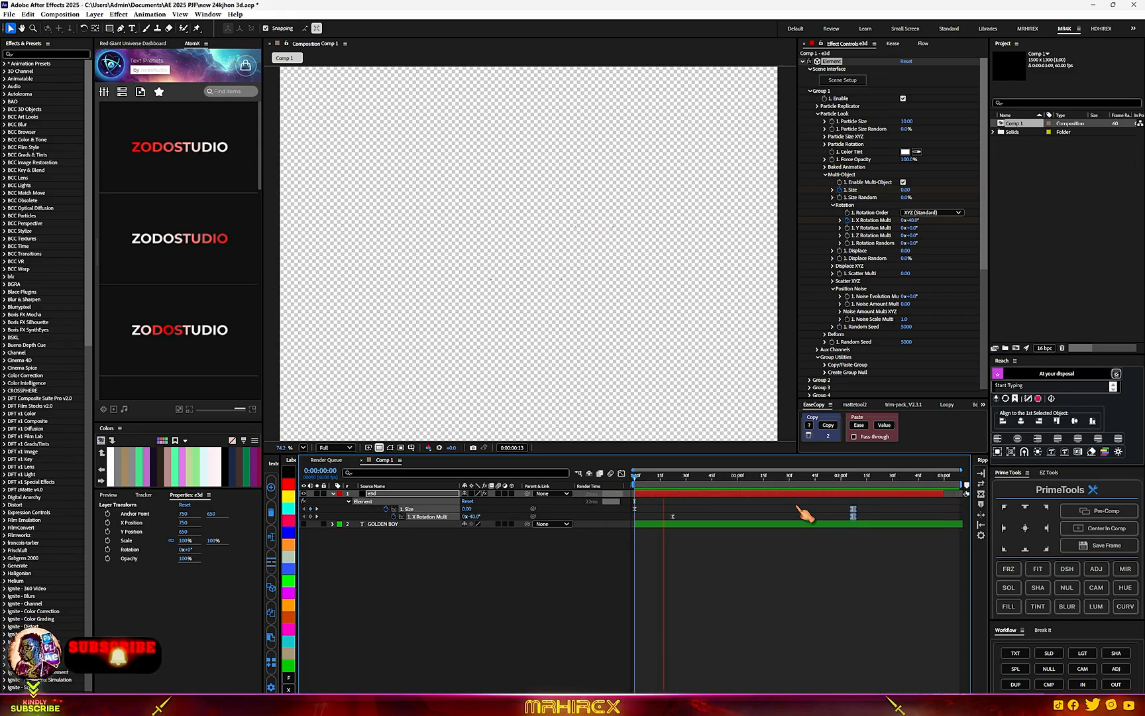
{"action": "key", "text": "space"}
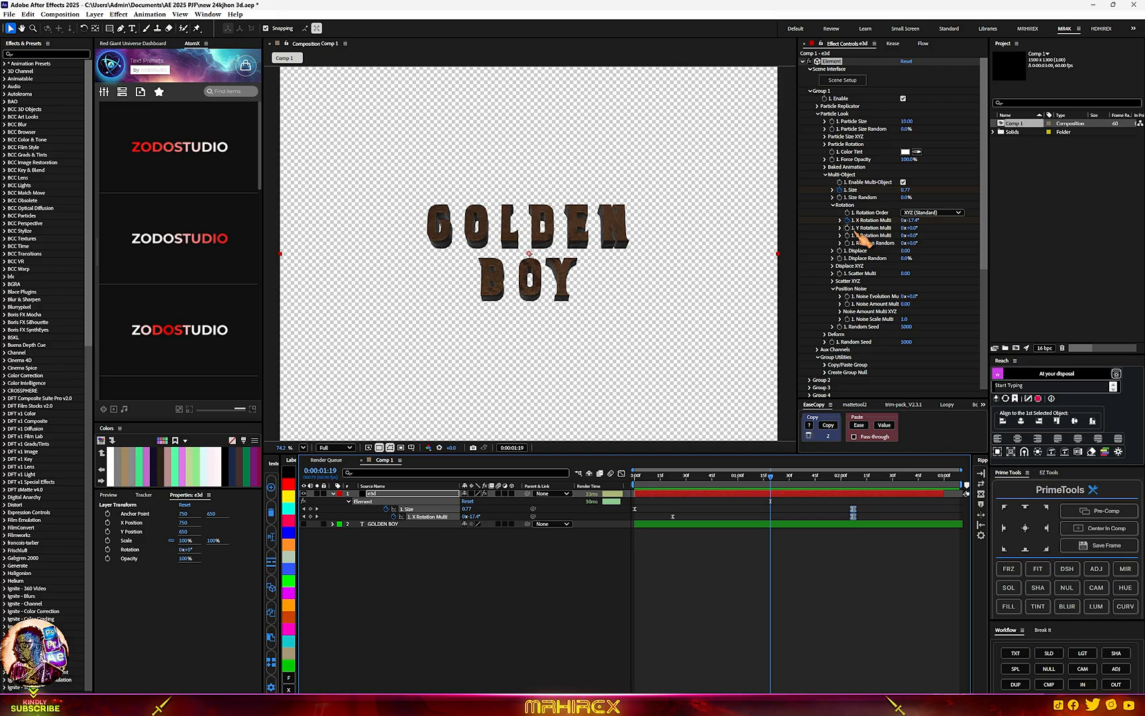
Keyframe Y Rotation Multi at 15.0° at 0:00:01:19 and reset it to 0° at 0:00:02:36
{"action": "left_click_drag", "start_coordinate": [915, 227], "coordinate": [923, 228]}
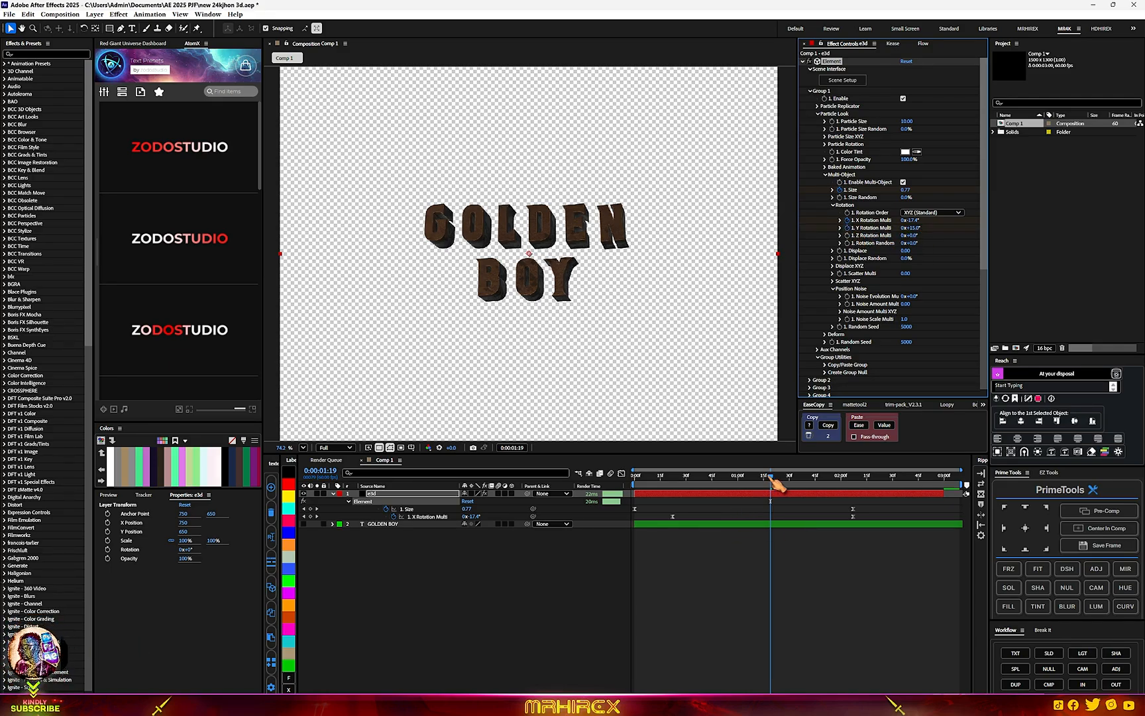
{"action": "key", "text": "u"}
{"action": "key", "text": "u"}
{"action": "left_click_drag", "start_coordinate": [773, 479], "coordinate": [904, 494]}
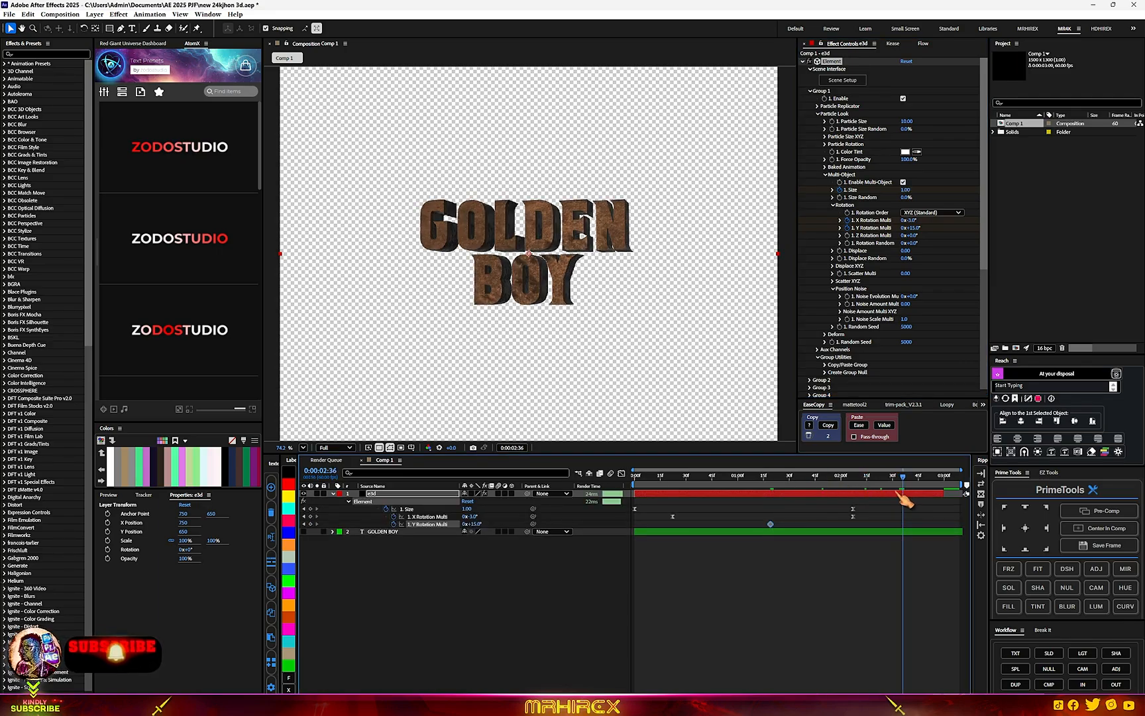
{"action": "right_click", "coordinate": [913, 230]}
{"action": "left_click", "coordinate": [969, 308]}
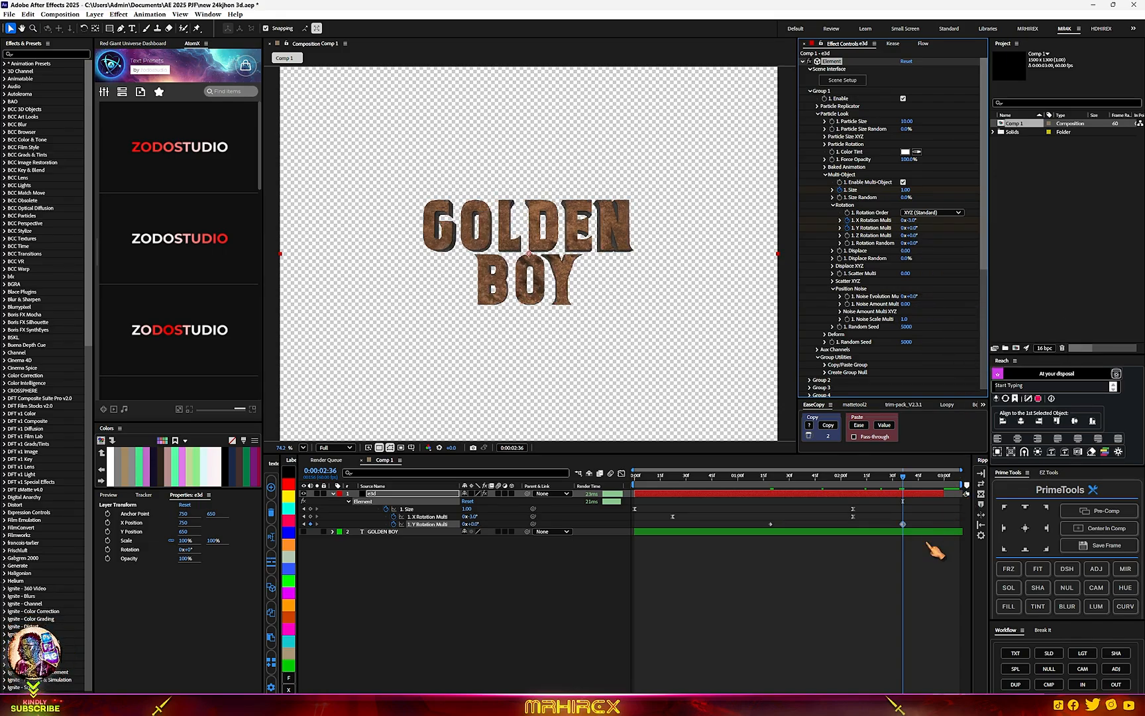
Keyframe Rotation Random Multi at 38.0° and move that keyframe in line with the first X Rotation Multi keyframe
{"action": "left_click_drag", "start_coordinate": [911, 487], "coordinate": [774, 517]}
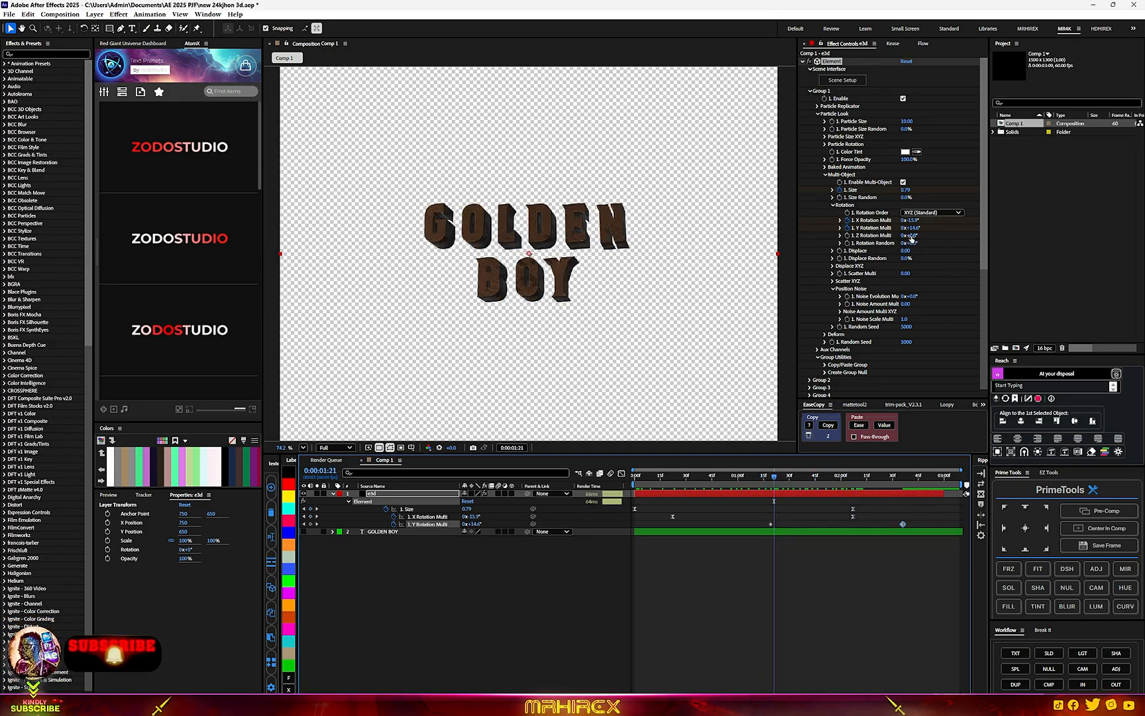
{"action": "left_click_drag", "start_coordinate": [912, 239], "coordinate": [916, 236]}
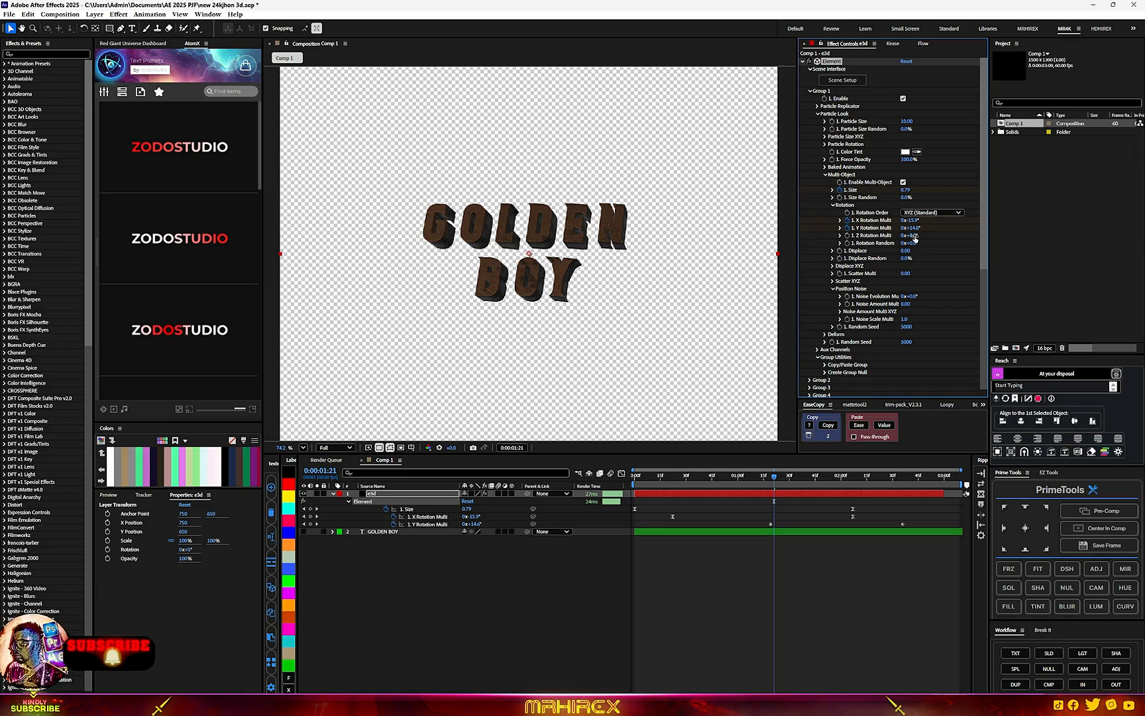
{"action": "key", "text": "ctrl+z"}
{"action": "left_click_drag", "start_coordinate": [914, 243], "coordinate": [927, 244]}
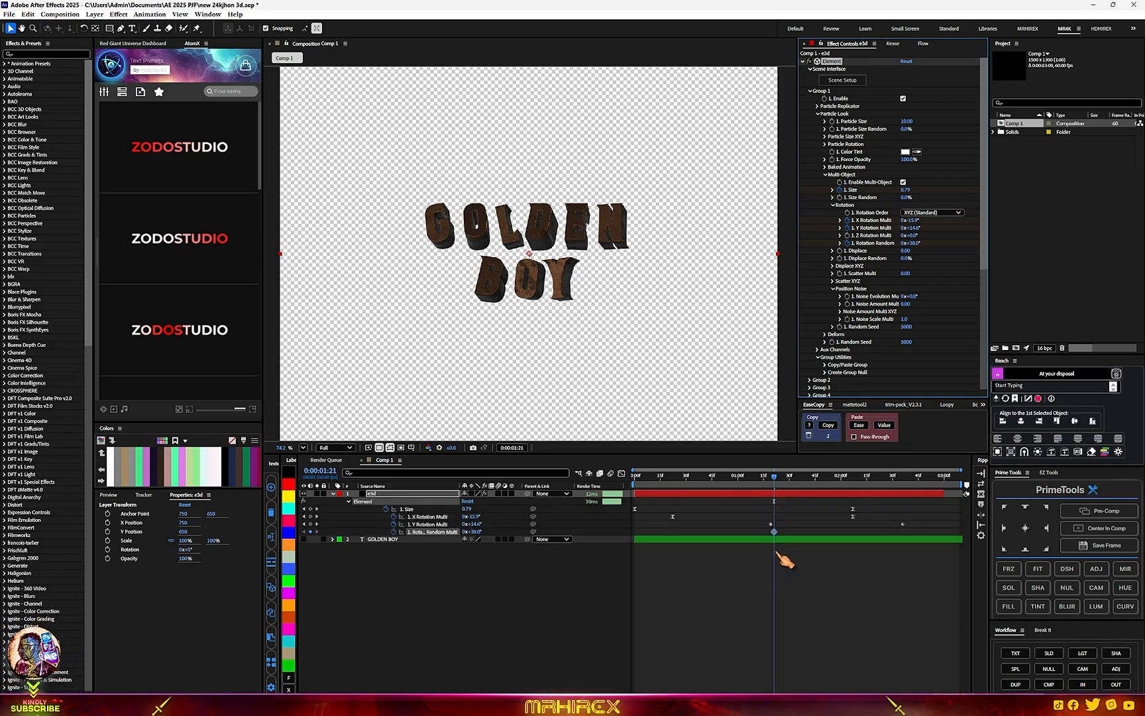
{"action": "left_click_drag", "start_coordinate": [773, 531], "coordinate": [674, 533]}
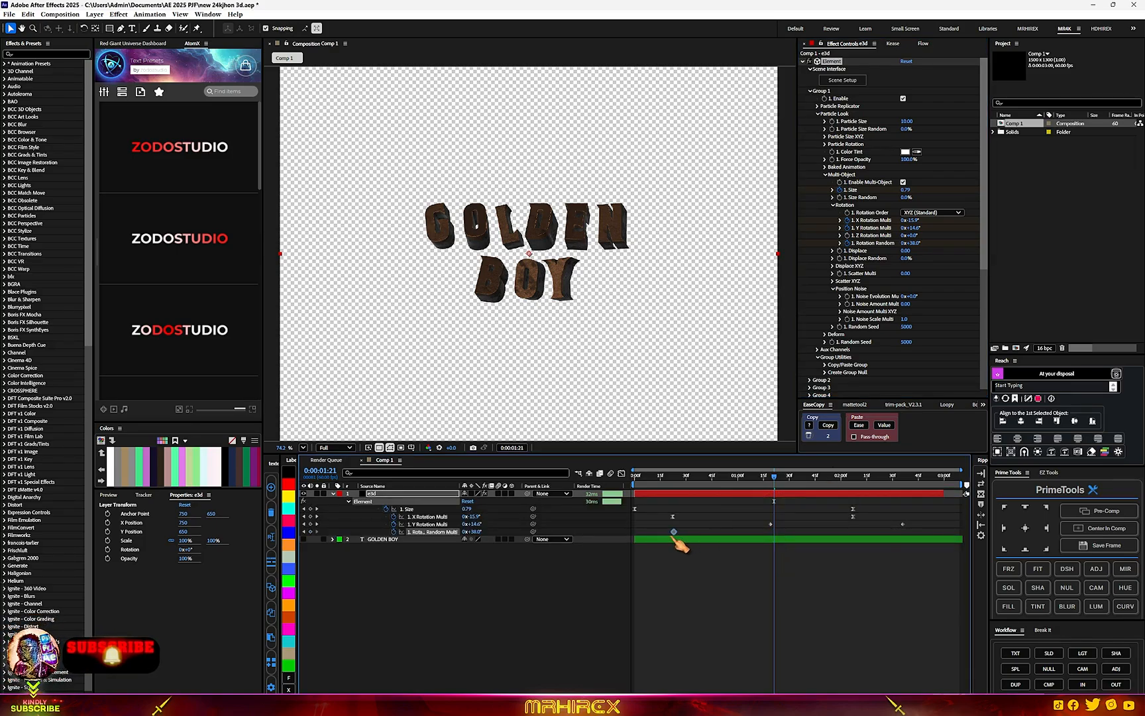
Reset Rotation Random Multi to 0° at 0:00:02:34 and preview the animation from the start
{"action": "left_click_drag", "start_coordinate": [779, 484], "coordinate": [906, 496]}
{"action": "right_click", "coordinate": [915, 245]}
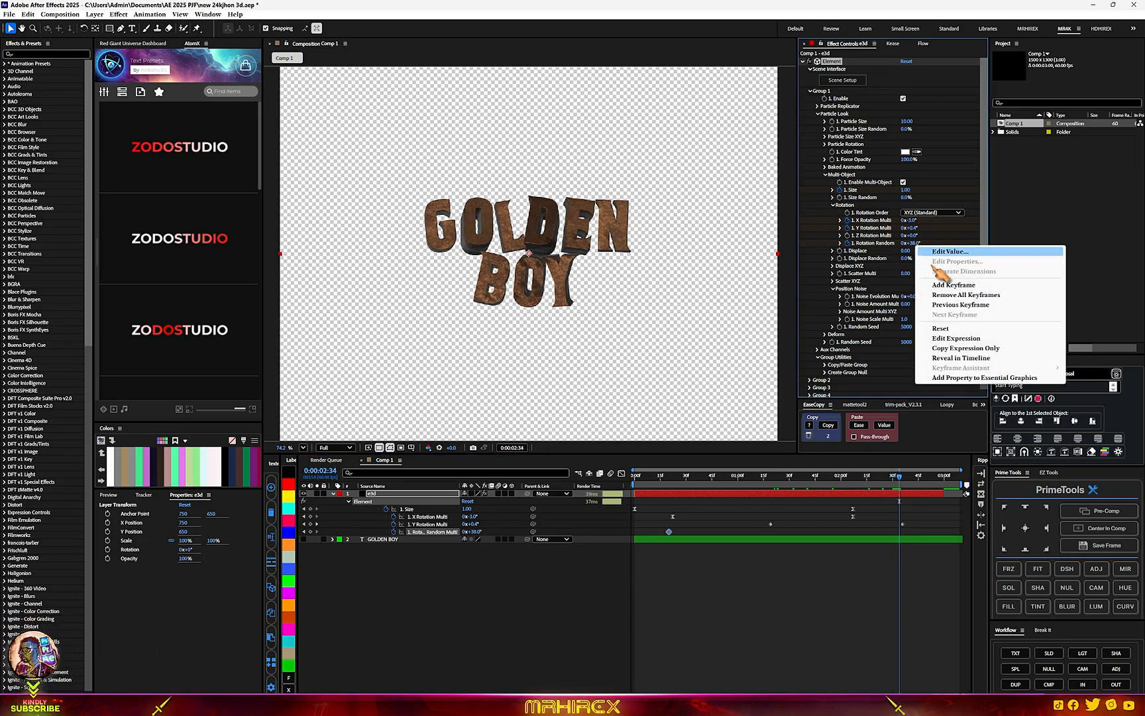
{"action": "left_click", "coordinate": [926, 328]}
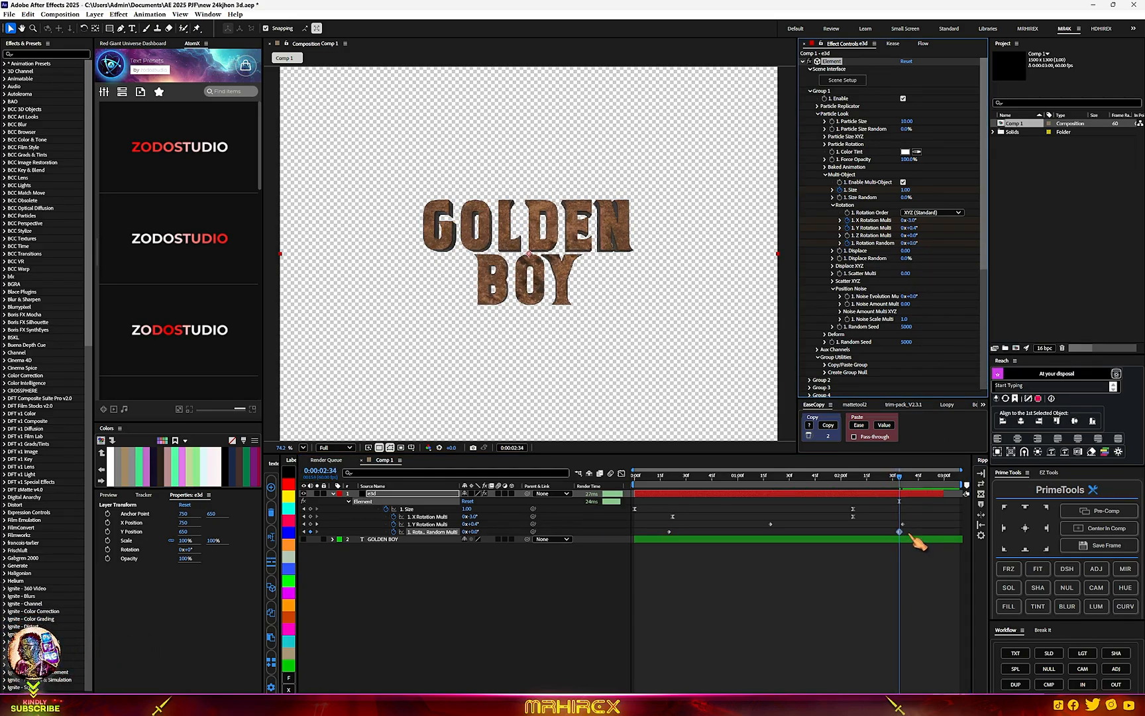
{"action": "left_click_drag", "start_coordinate": [888, 485], "coordinate": [595, 515]}
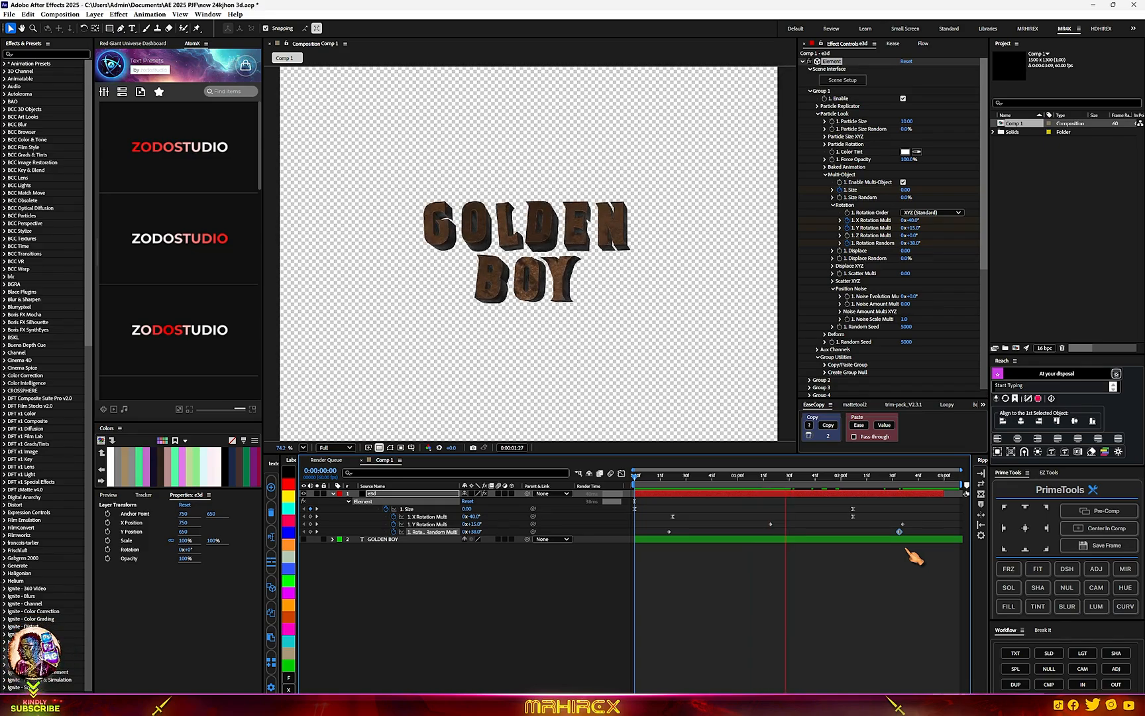
Reshape the X Rotation Multi speed curve with long ease handles on both keyframes and preview the animation
{"action": "left_click", "coordinate": [475, 528]}
{"action": "left_click", "coordinate": [427, 517]}
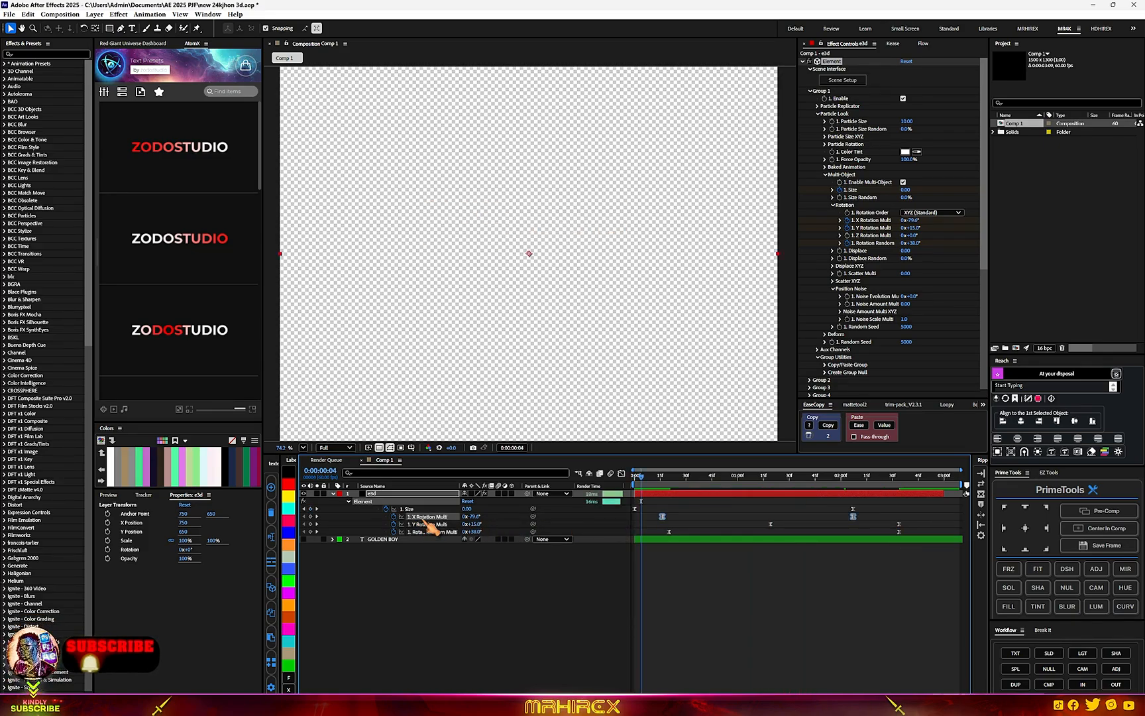
{"action": "left_click", "coordinate": [621, 473]}
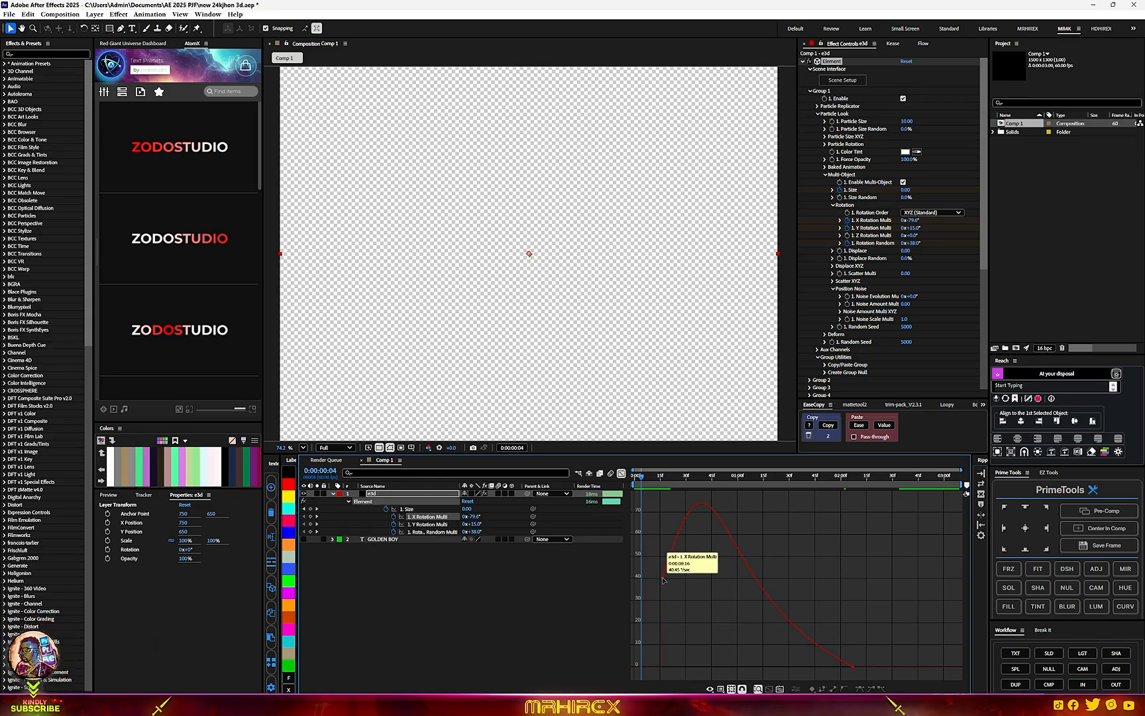
{"action": "left_click_drag", "start_coordinate": [912, 636], "coordinate": [656, 671]}
{"action": "left_click_drag", "start_coordinate": [663, 577], "coordinate": [749, 669]}
{"action": "left_click_drag", "start_coordinate": [855, 674], "coordinate": [785, 667]}
{"action": "left_click", "coordinate": [622, 474]}
{"action": "key", "text": "space"}
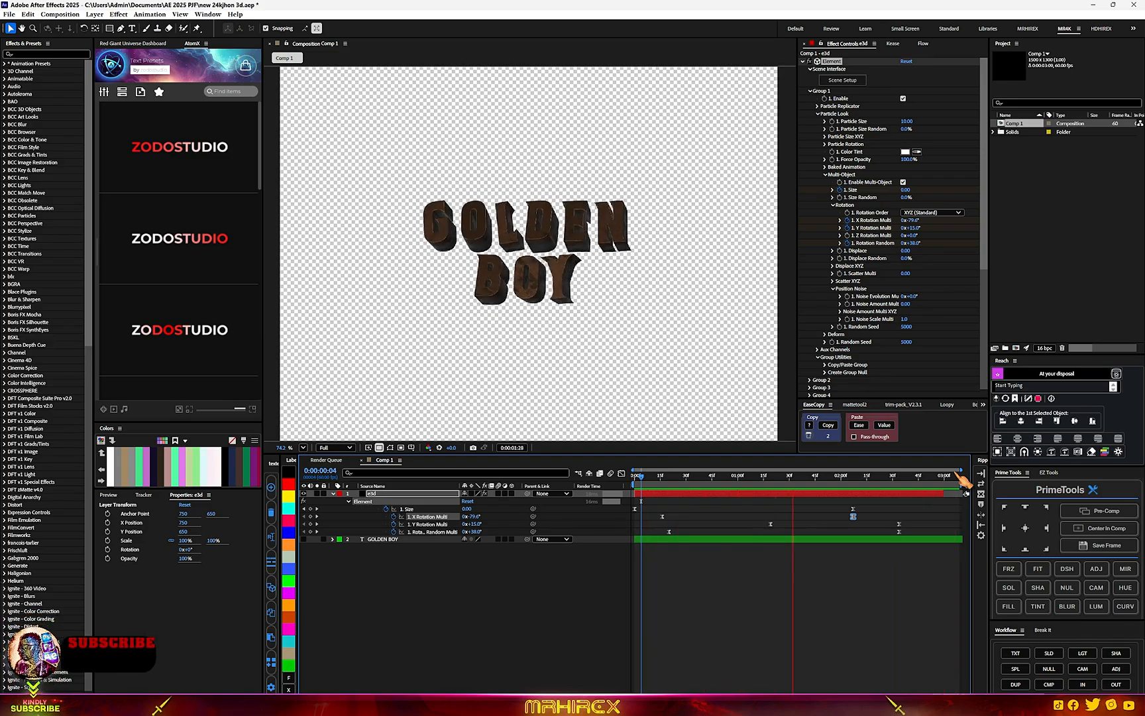
Copy the easing from the X Rotation Multi keyframes to the two Y Rotation Multi keyframes and preview from the start
{"action": "left_click", "coordinate": [710, 476]}
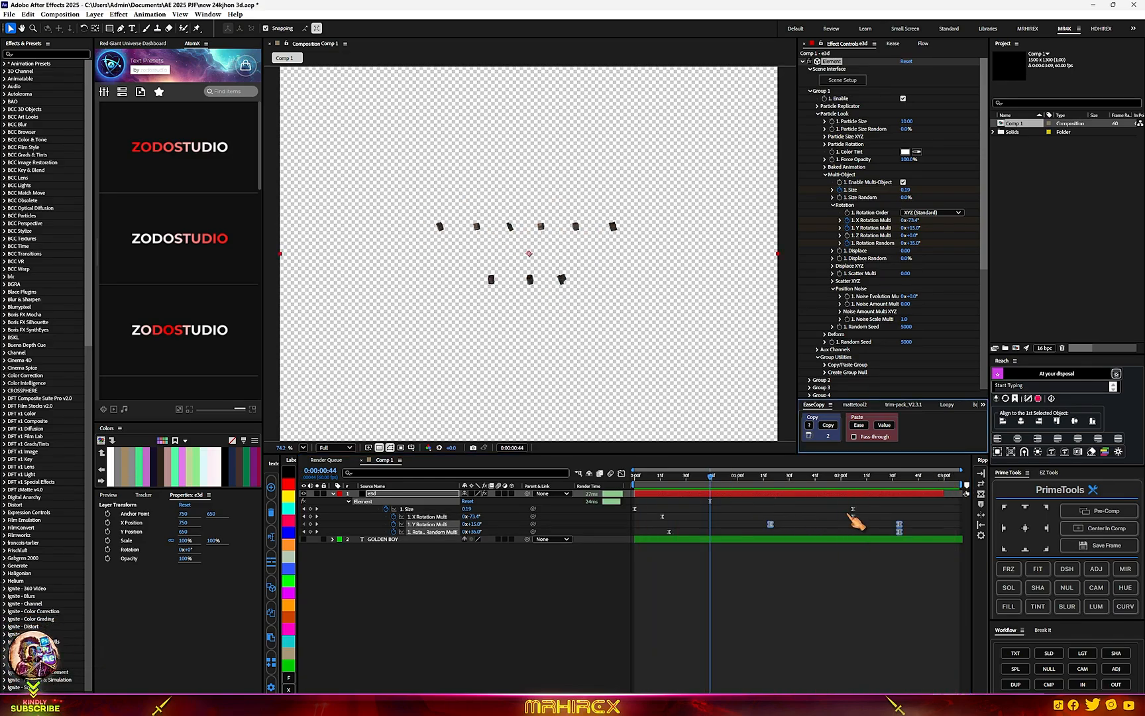
{"action": "left_click_drag", "start_coordinate": [861, 516], "coordinate": [660, 524]}
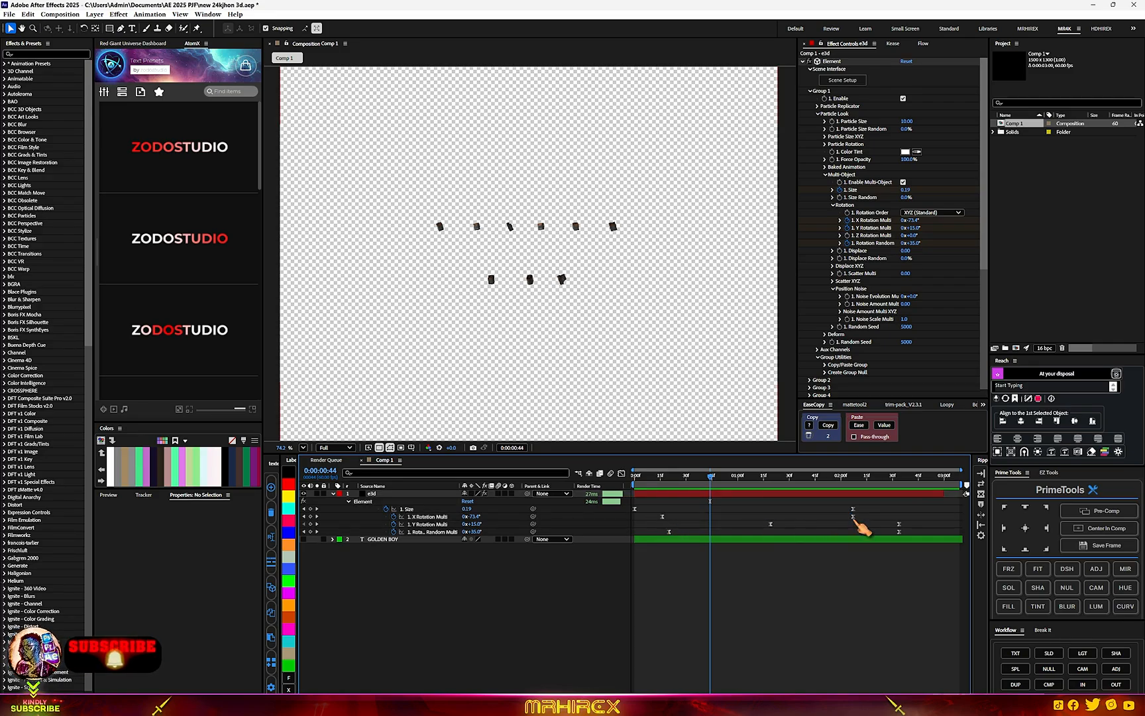
{"action": "left_click_drag", "start_coordinate": [863, 521], "coordinate": [660, 522]}
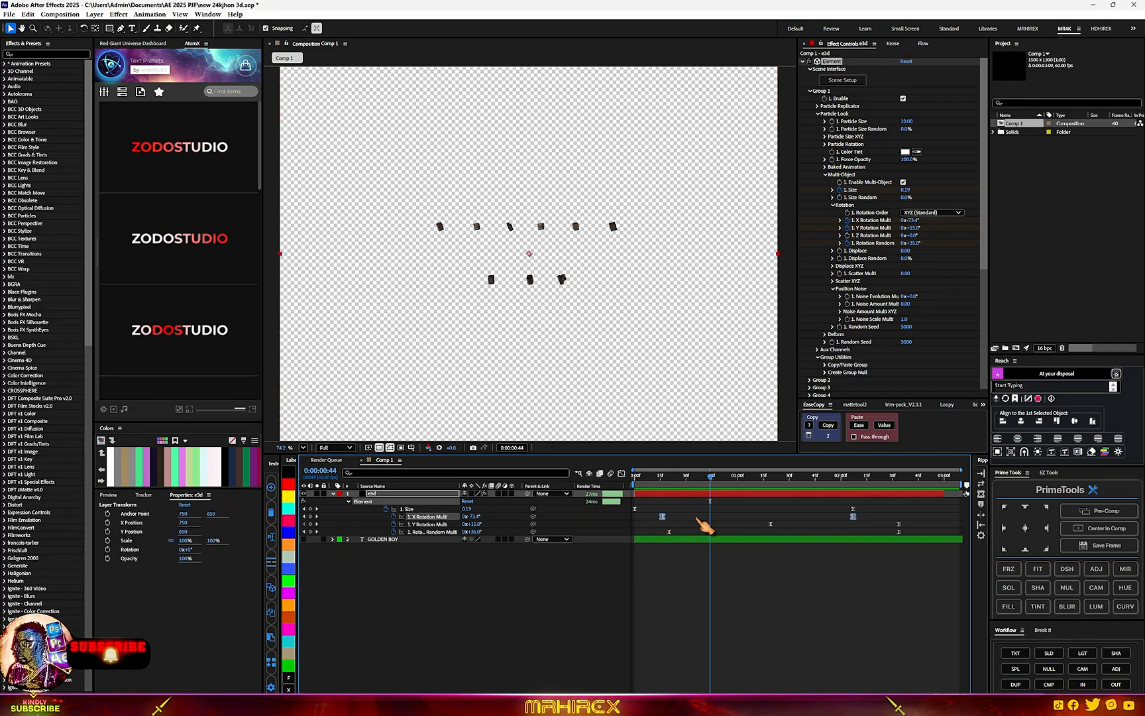
{"action": "left_click", "coordinate": [828, 426]}
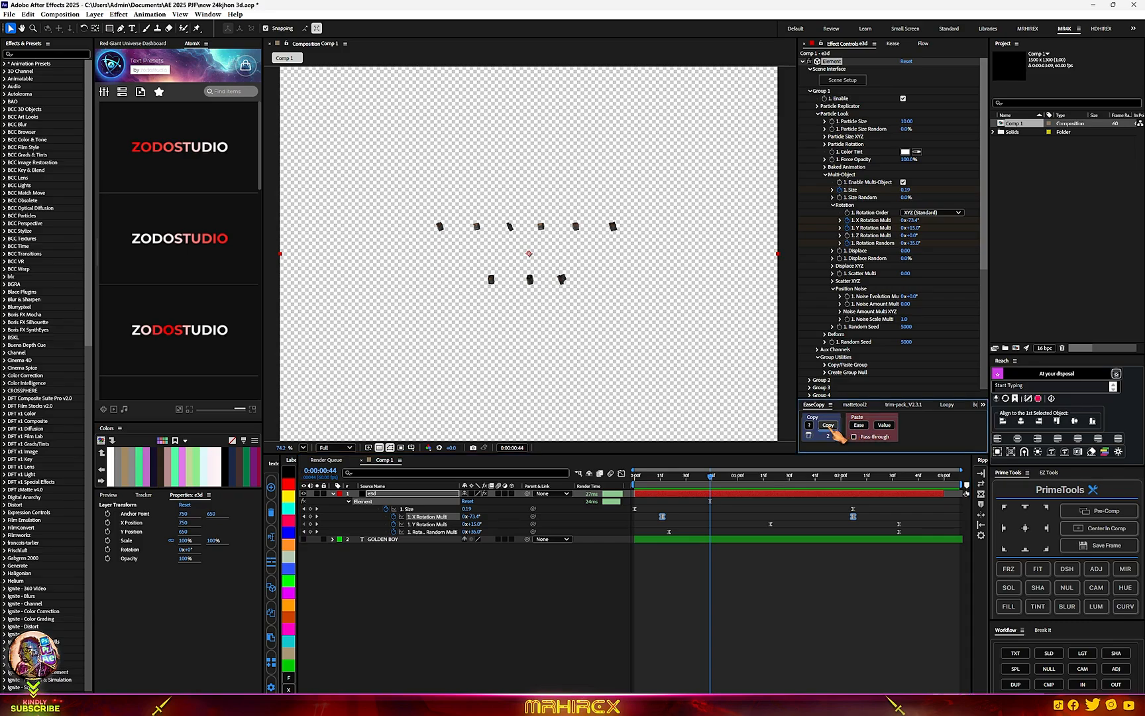
{"action": "left_click_drag", "start_coordinate": [911, 527], "coordinate": [767, 527]}
{"action": "left_click", "coordinate": [858, 425]}
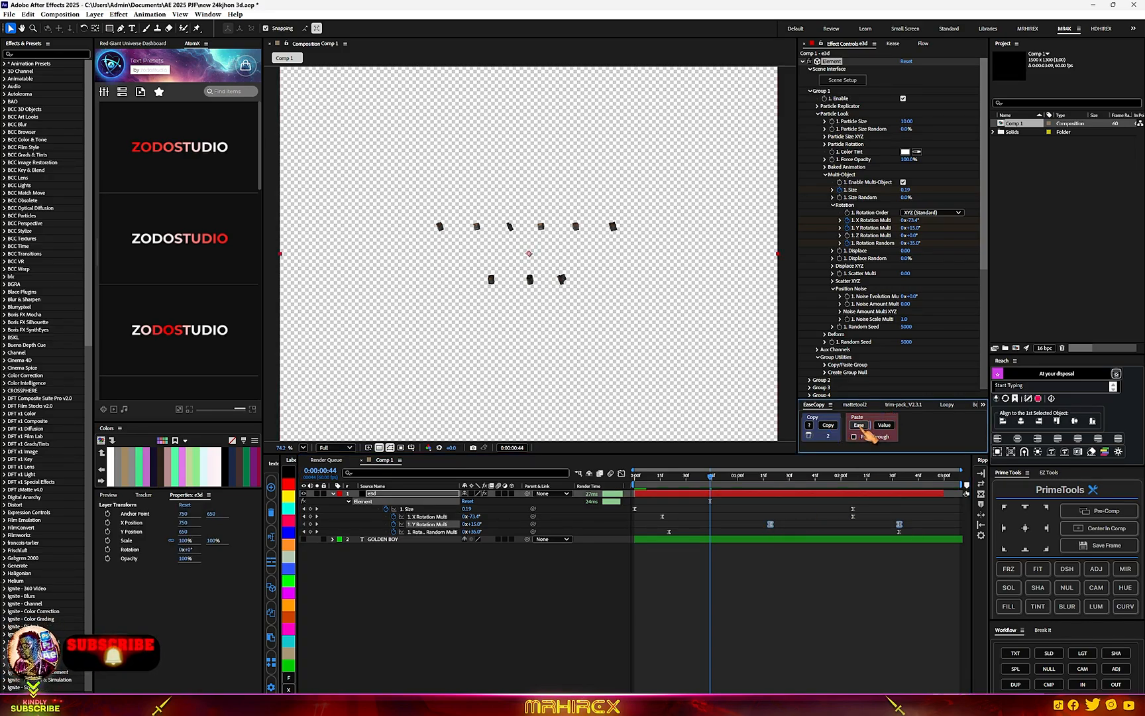
{"action": "left_click_drag", "start_coordinate": [721, 478], "coordinate": [568, 510]}
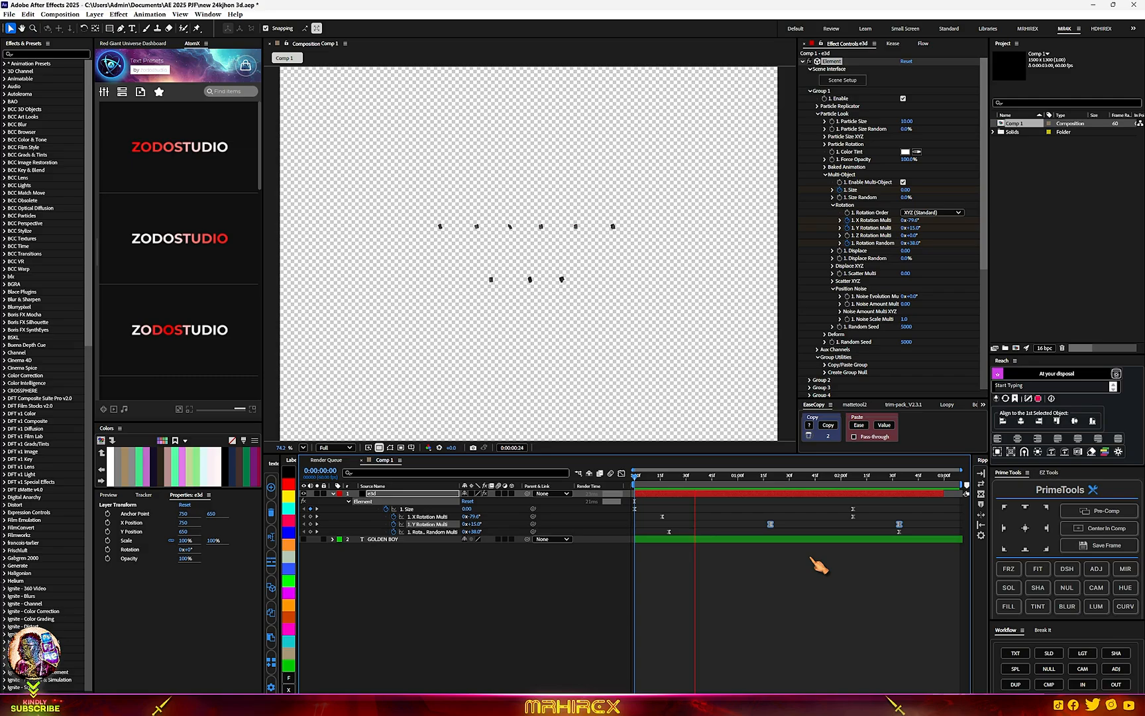
Set Add Lighting to 360 in the Element effect's render settings
{"action": "scroll", "coordinate": [832, 318], "scroll_direction": "down", "scroll_amount": 3}
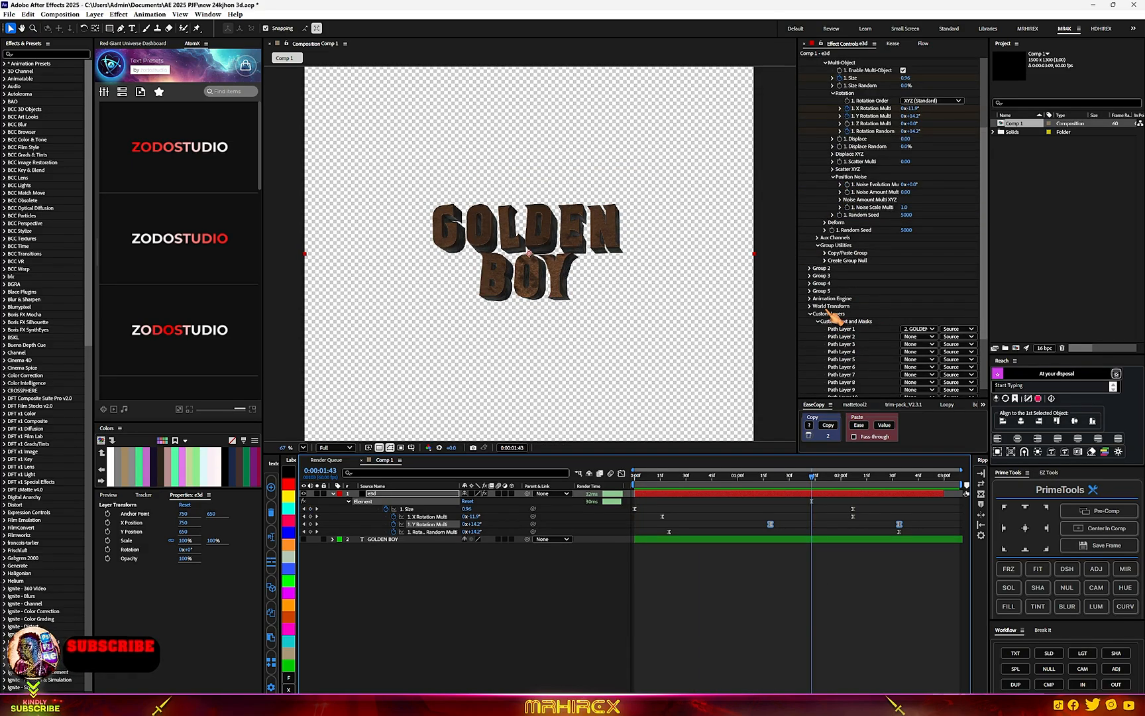
{"action": "scroll", "coordinate": [832, 289], "scroll_direction": "up", "scroll_amount": 2}
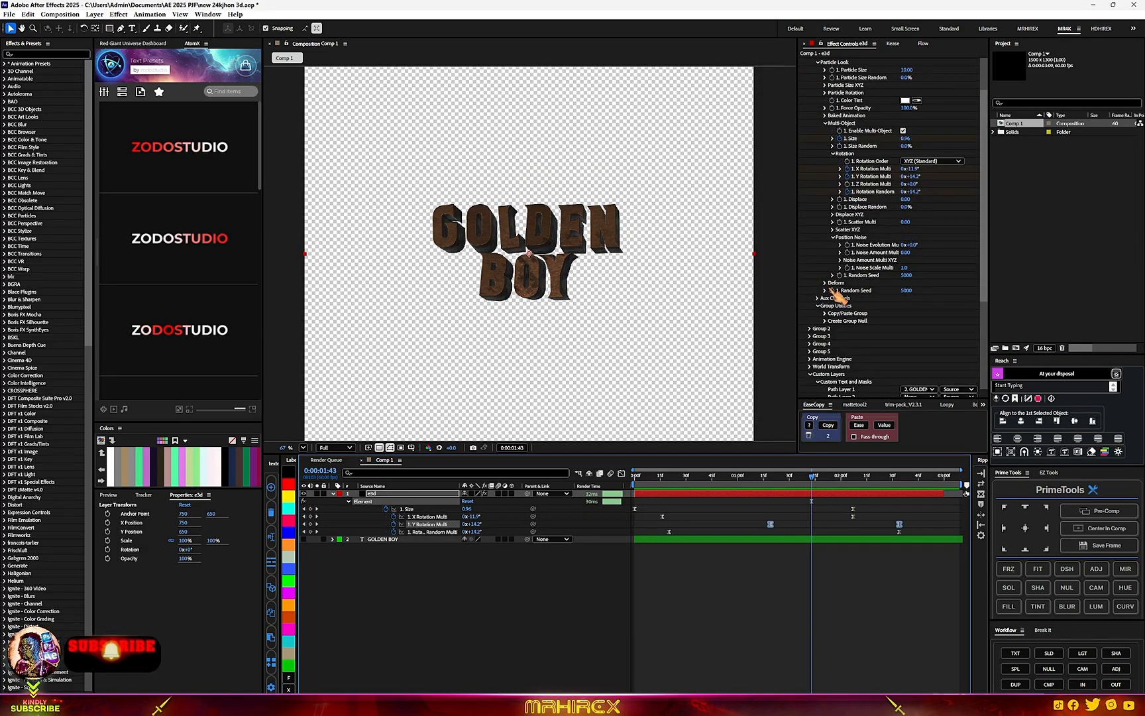
{"action": "scroll", "coordinate": [831, 291], "scroll_direction": "up", "scroll_amount": 2}
{"action": "scroll", "coordinate": [856, 307], "scroll_direction": "down", "scroll_amount": 6}
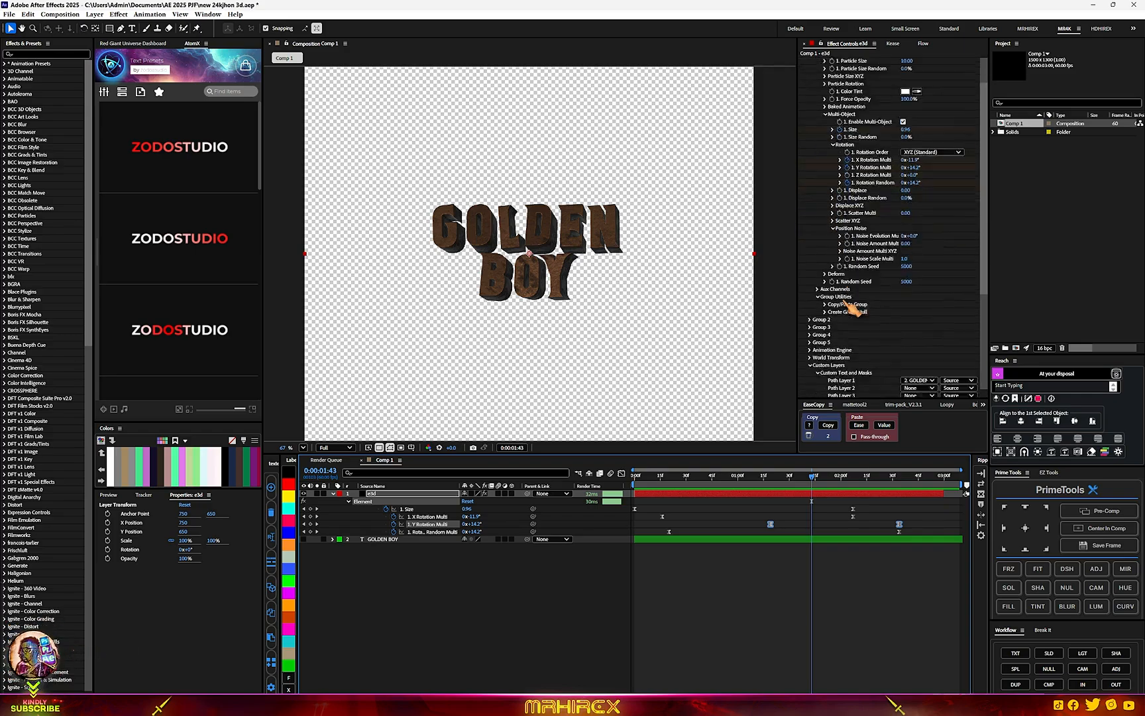
{"action": "left_click", "coordinate": [814, 378]}
{"action": "scroll", "coordinate": [852, 364], "scroll_direction": "down", "scroll_amount": 3}
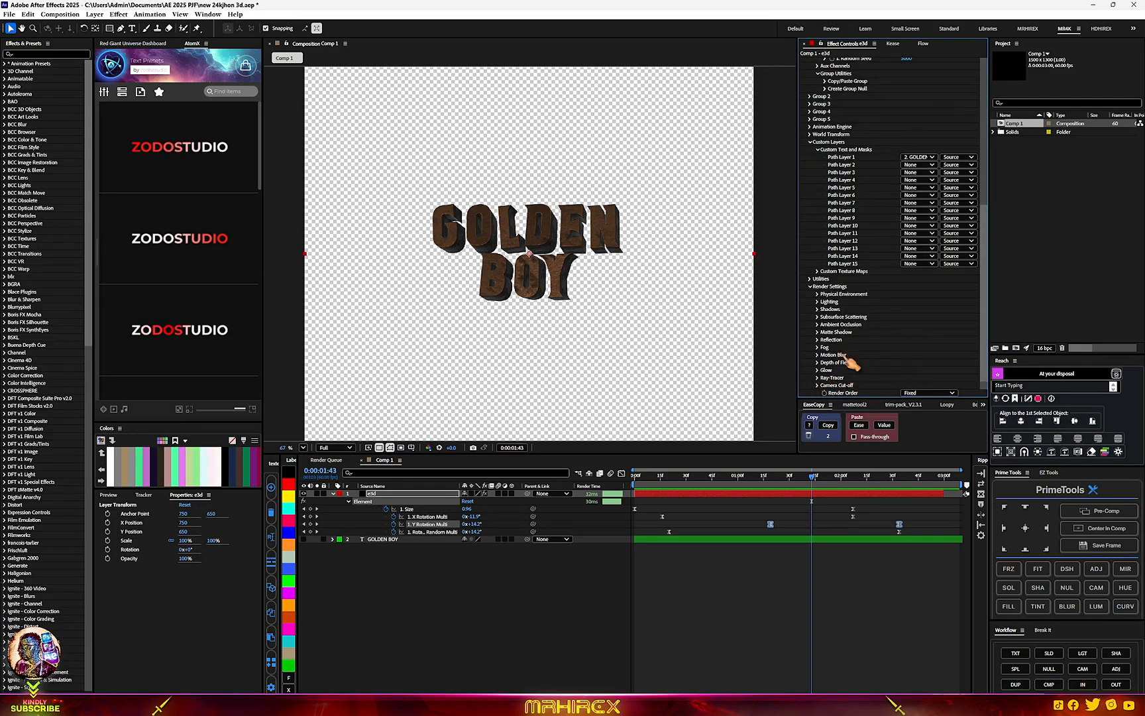
{"action": "left_click", "coordinate": [818, 302]}
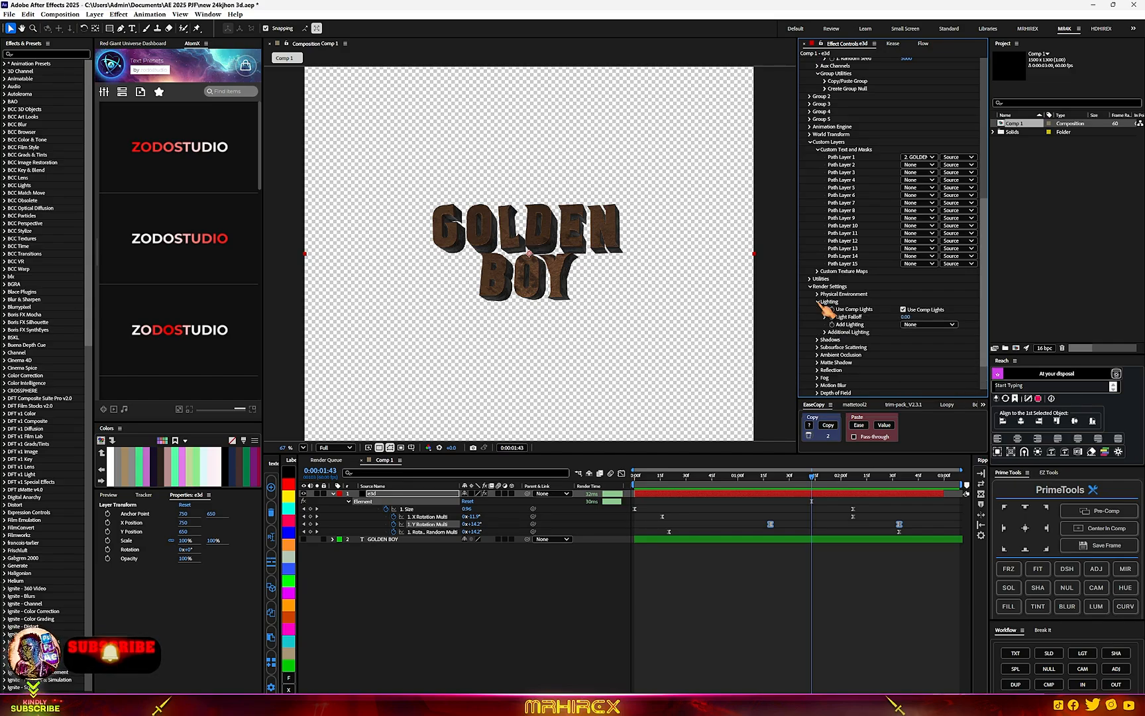
{"action": "left_click", "coordinate": [910, 326]}
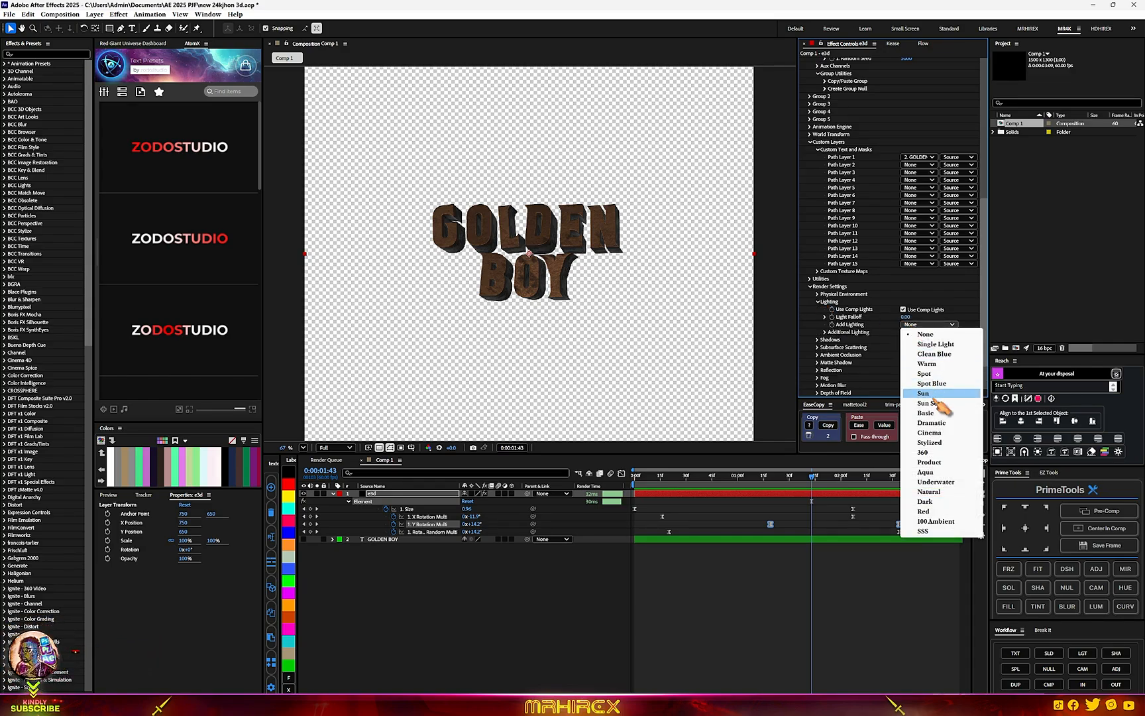
{"action": "left_click", "coordinate": [937, 455]}
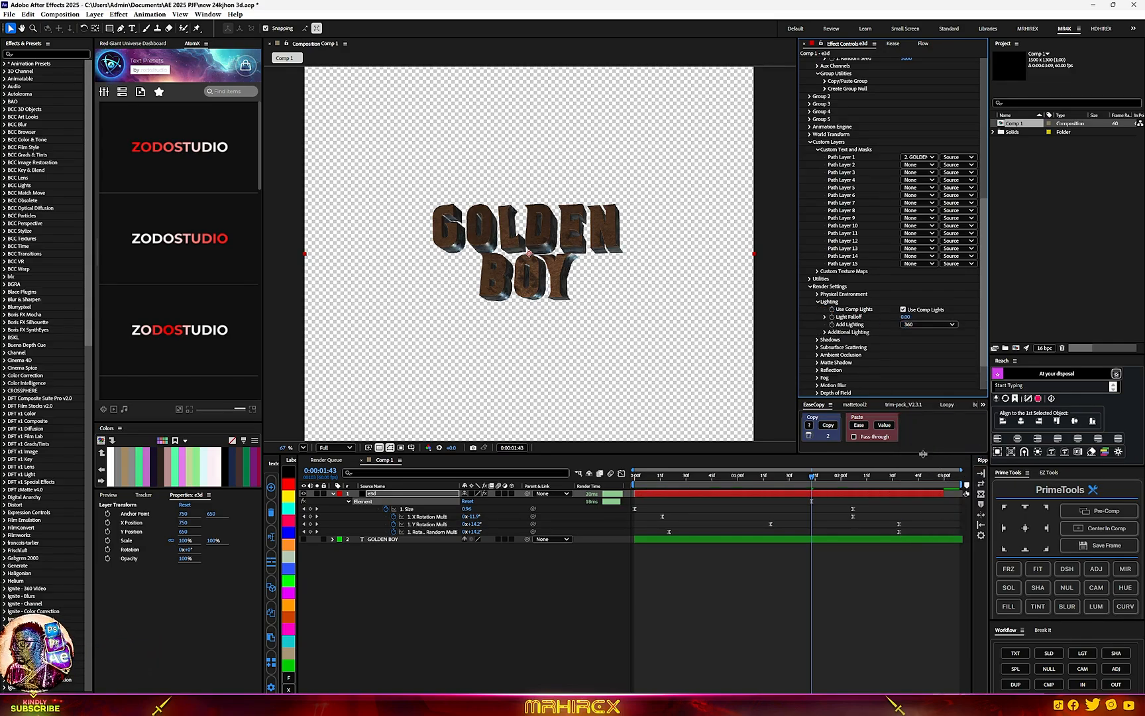
Turn off the transparency grid and preview the relit text animation close up from the start
{"action": "scroll", "coordinate": [539, 277], "scroll_direction": "up", "scroll_amount": 5}
{"action": "scroll", "coordinate": [539, 277], "scroll_direction": "up", "scroll_amount": 2}
{"action": "scroll", "coordinate": [538, 277], "scroll_direction": "down", "scroll_amount": 3}
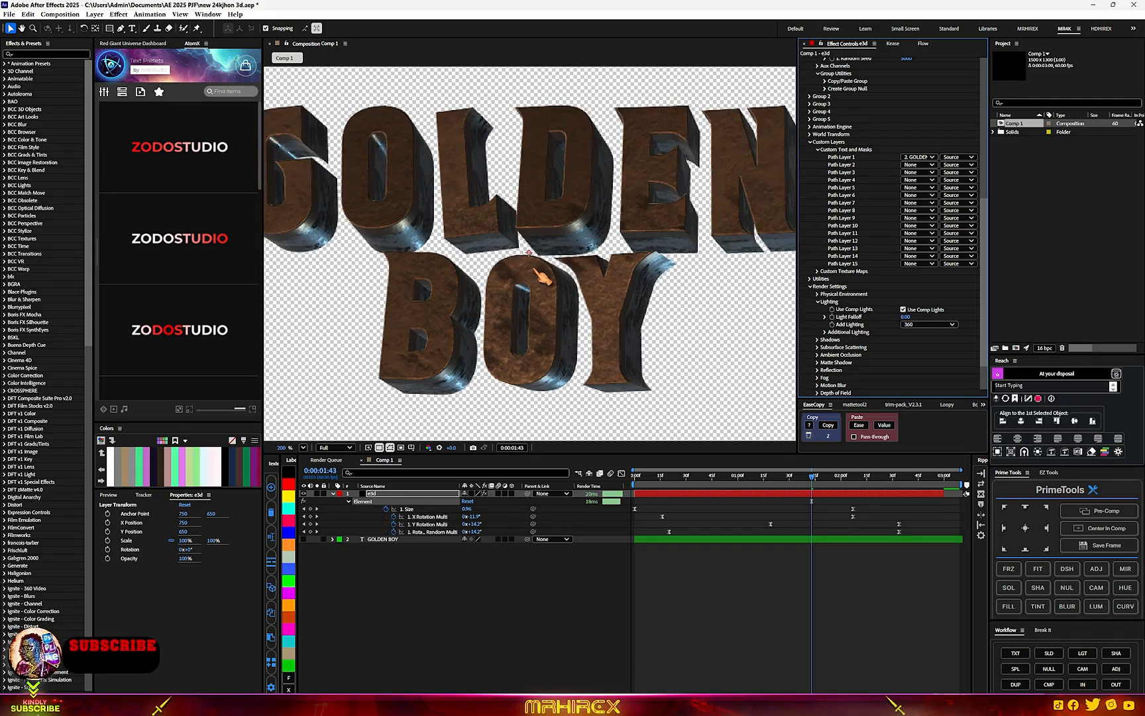
{"action": "left_click", "coordinate": [390, 448]}
{"action": "scroll", "coordinate": [527, 368], "scroll_direction": "down", "scroll_amount": 1}
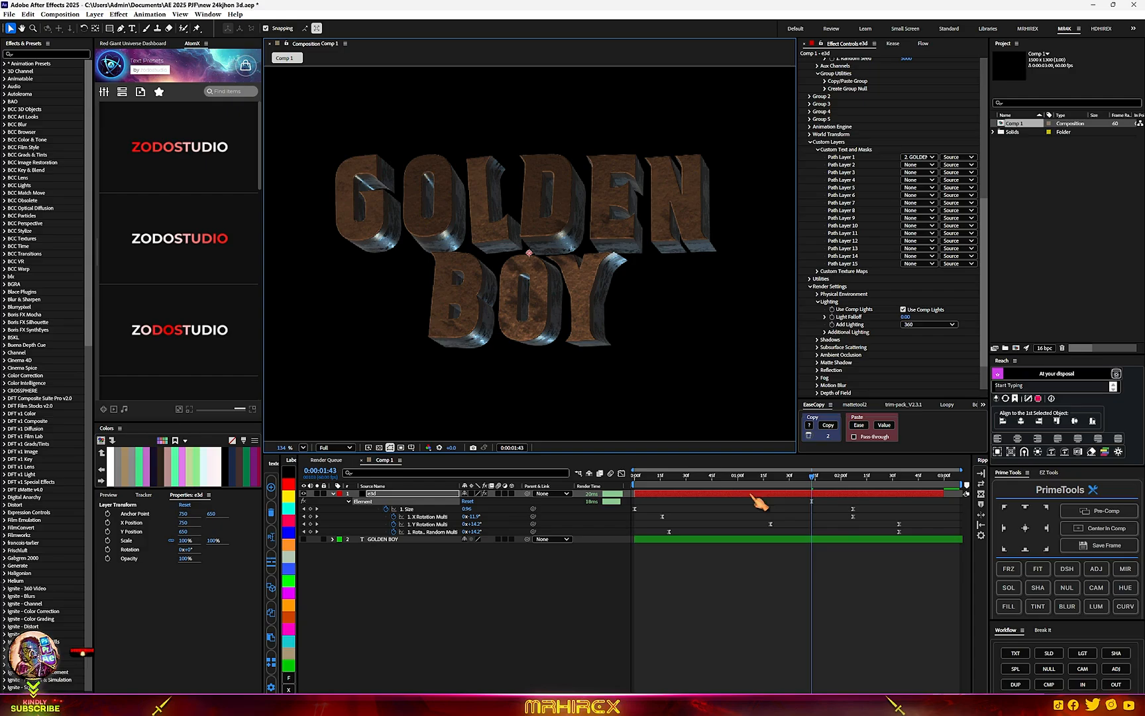
{"action": "left_click_drag", "start_coordinate": [812, 489], "coordinate": [638, 494]}
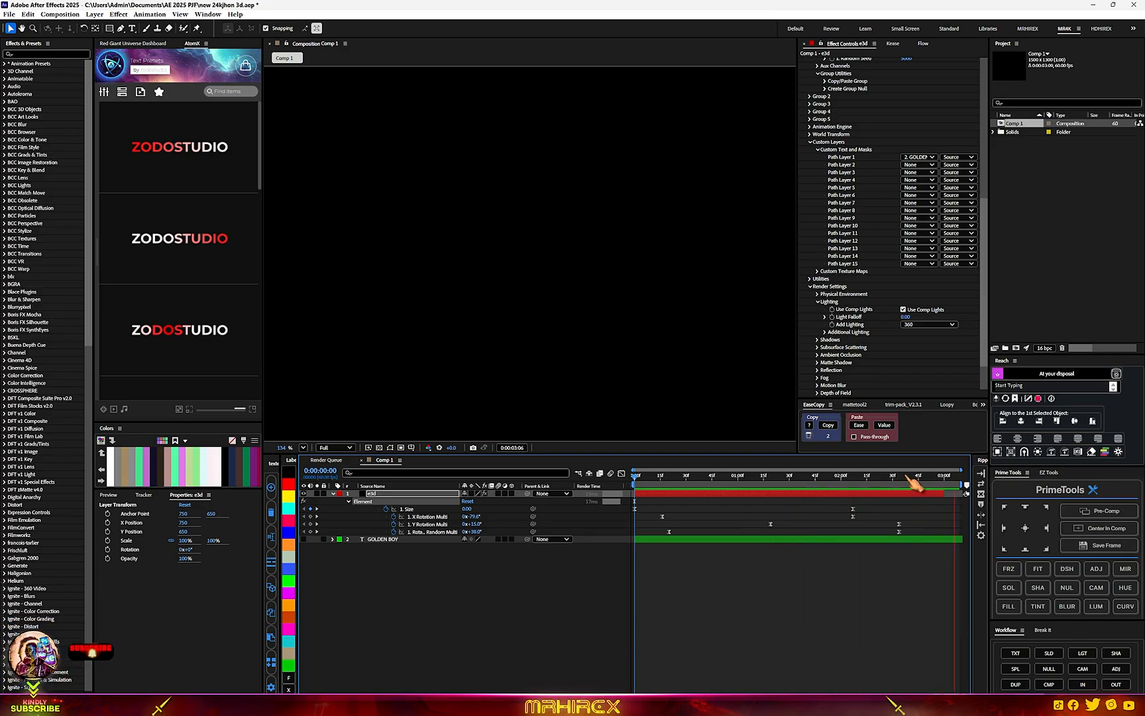
{"action": "left_click", "coordinate": [939, 476]}
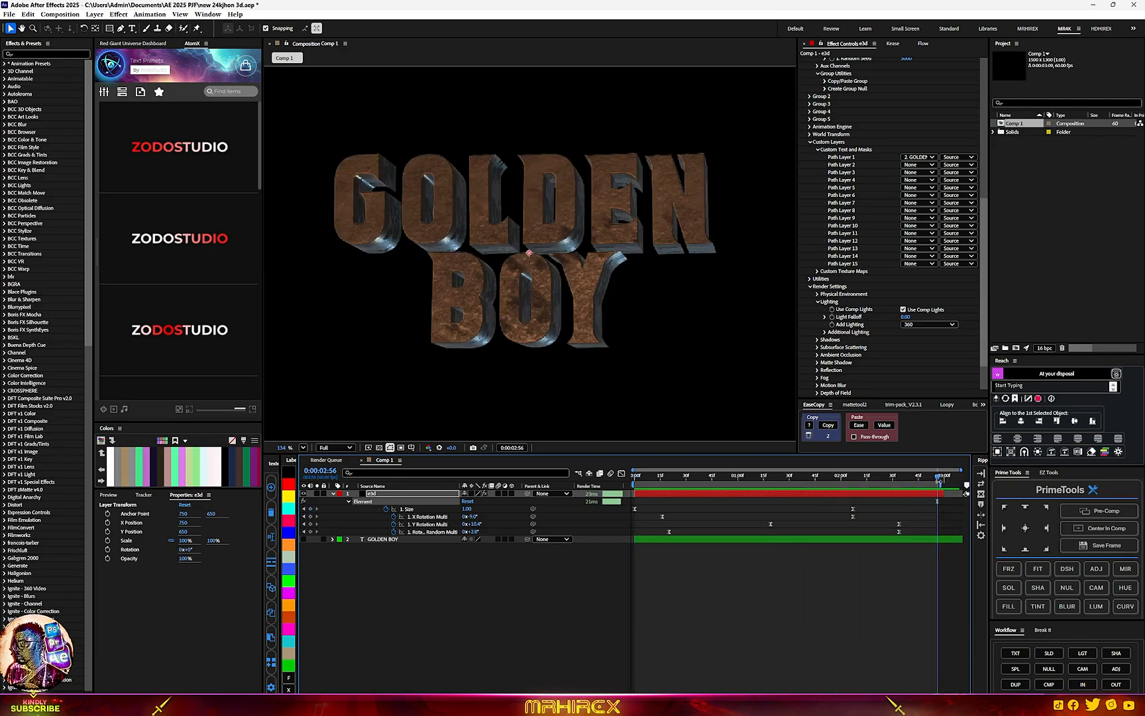
{"action": "left_click_drag", "start_coordinate": [952, 486], "coordinate": [860, 494]}
Pre-compose the e3d and GOLDEN BOY layers together and scrub the result to 0:00:01:32
{"action": "left_click_drag", "start_coordinate": [424, 642], "coordinate": [389, 465]}
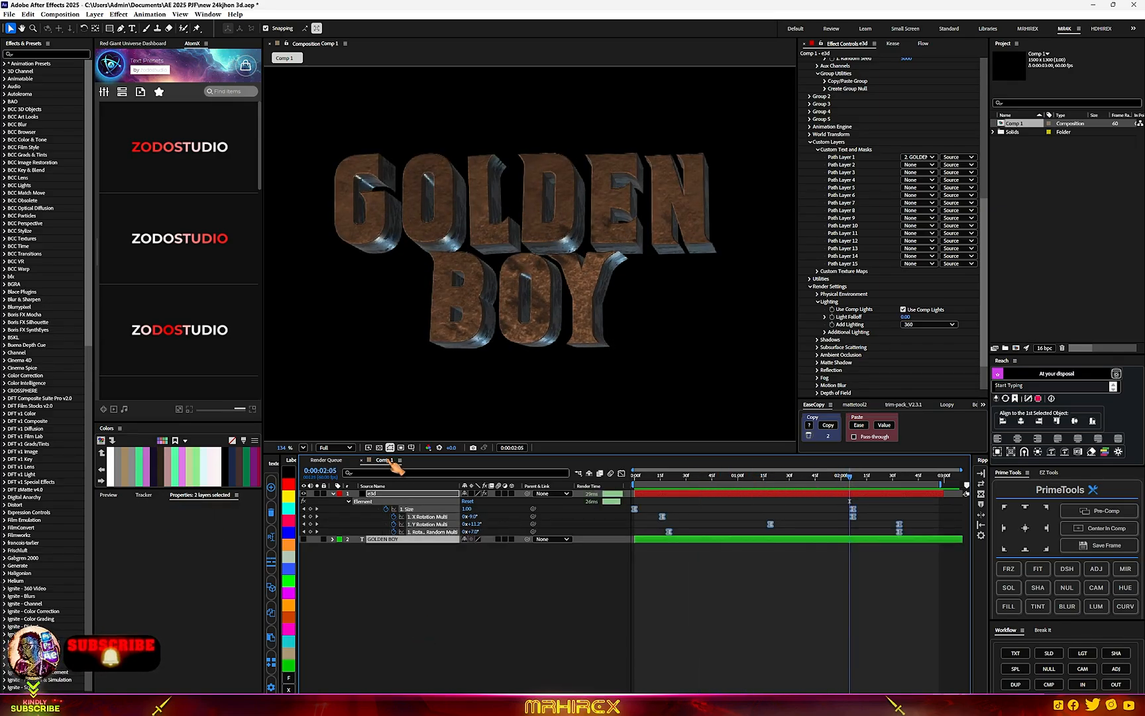
{"action": "left_click", "coordinate": [1048, 684]}
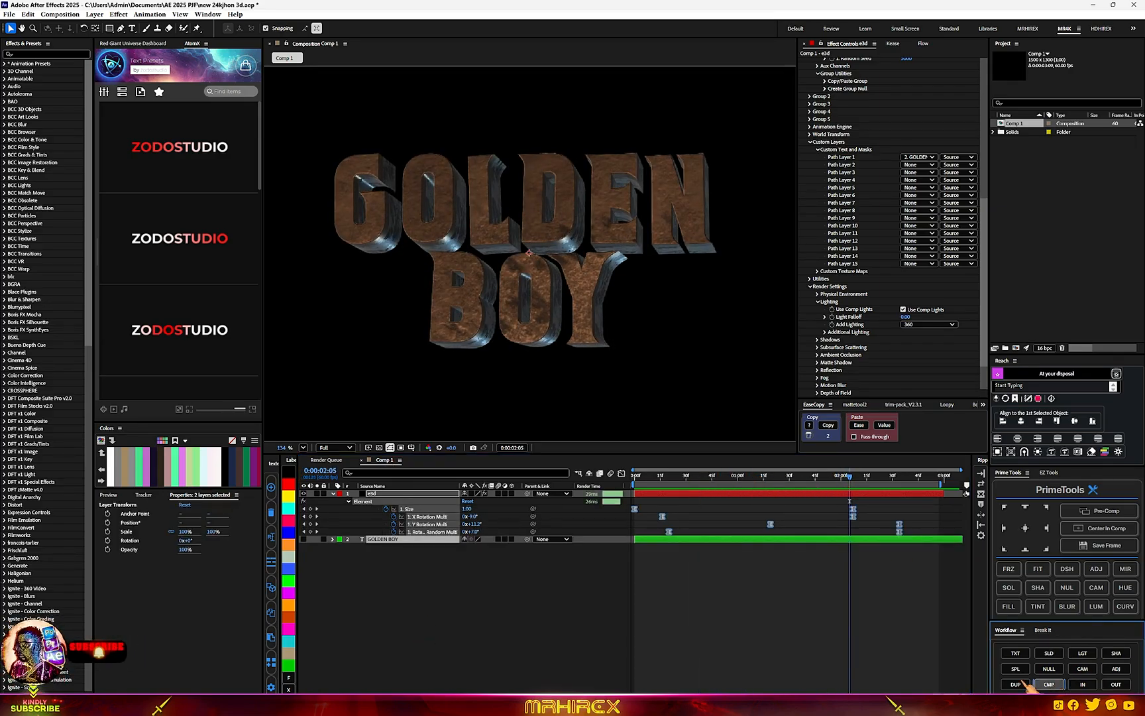
{"action": "left_click", "coordinate": [662, 476]}
{"action": "left_click_drag", "start_coordinate": [673, 482], "coordinate": [792, 486]}
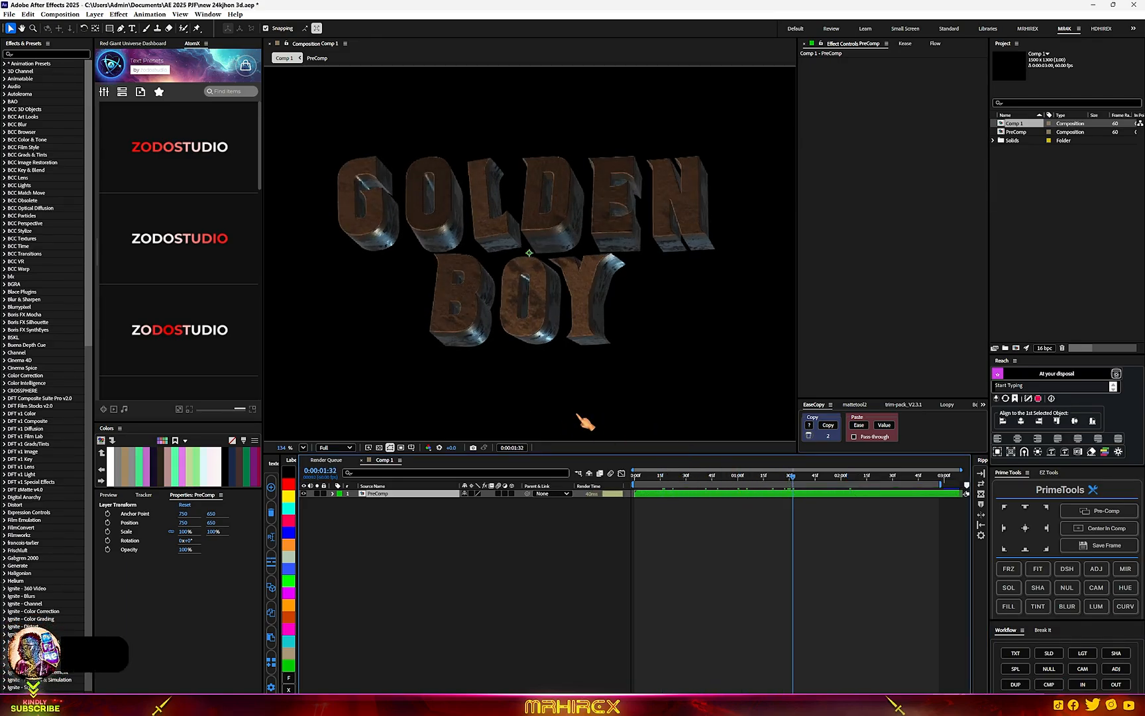
Apply Turbulent Noise to the PreComp layer with its Blending Mode set to Multiply
{"action": "key", "text": "ctrl+space"}
{"action": "type", "text": "t"}
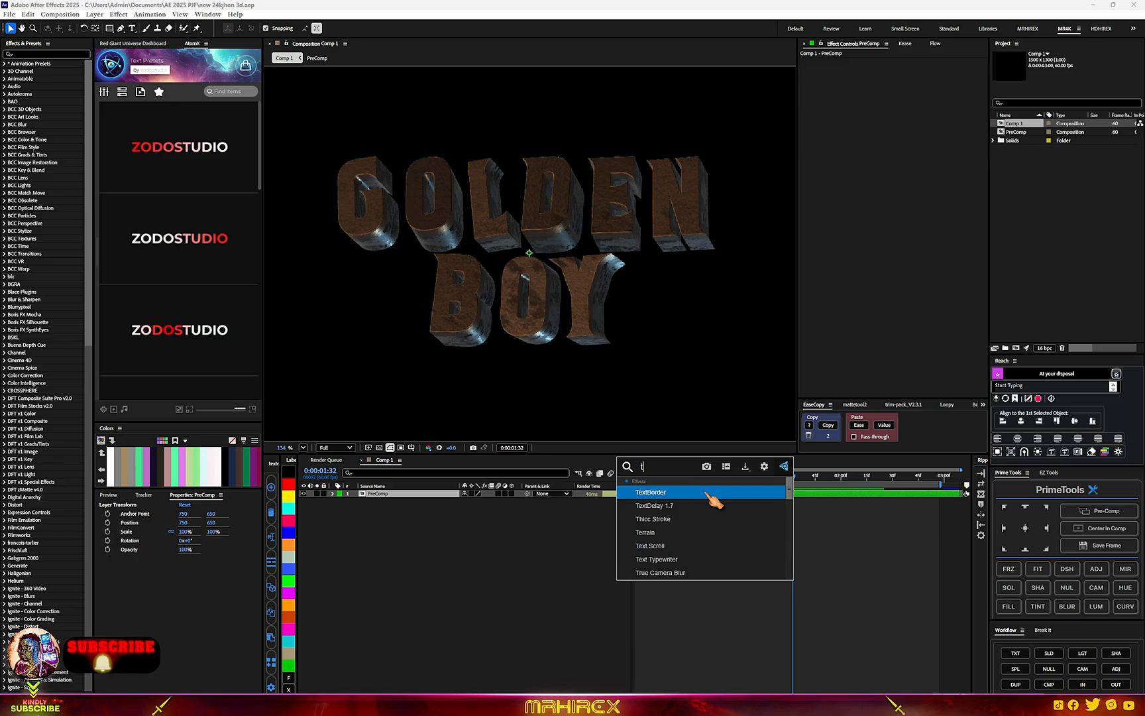
{"action": "type", "text": "urb"}
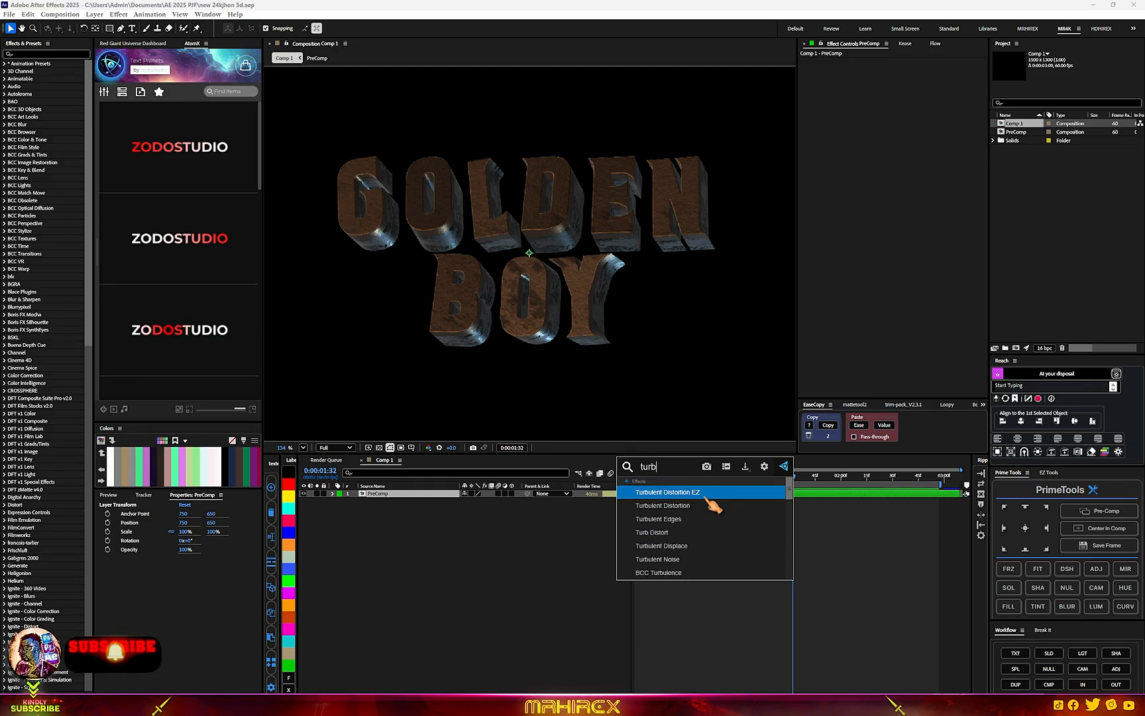
{"action": "left_click", "coordinate": [707, 561]}
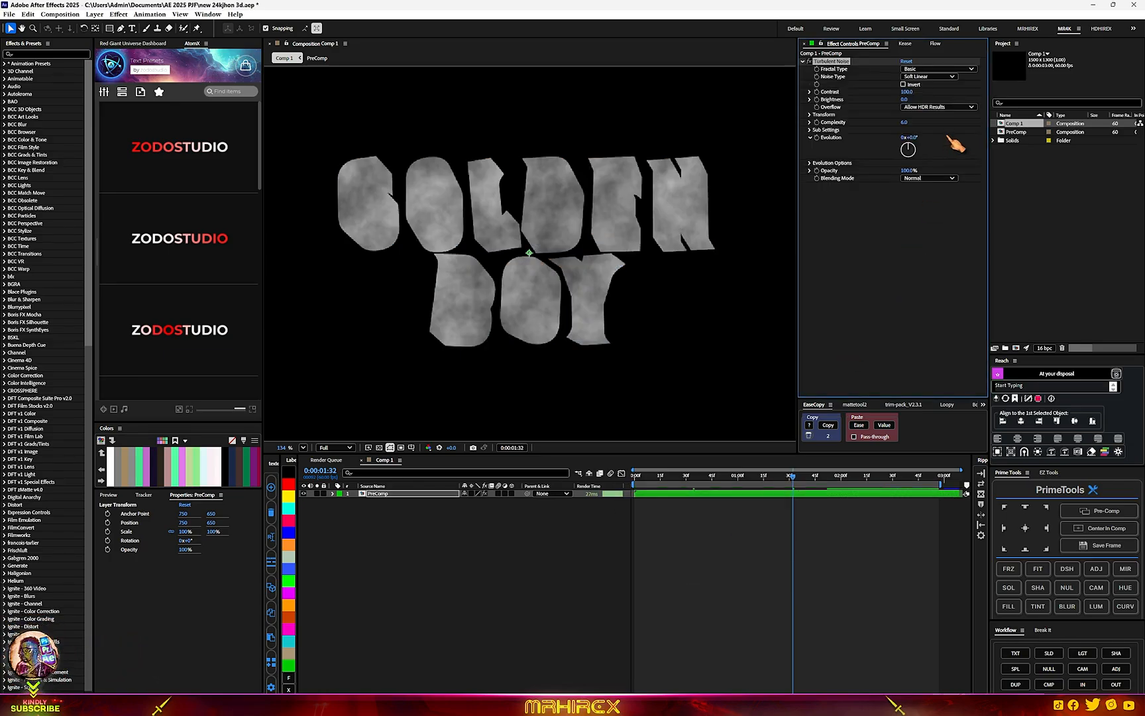
{"action": "left_click", "coordinate": [927, 177]}
{"action": "left_click", "coordinate": [929, 223]}
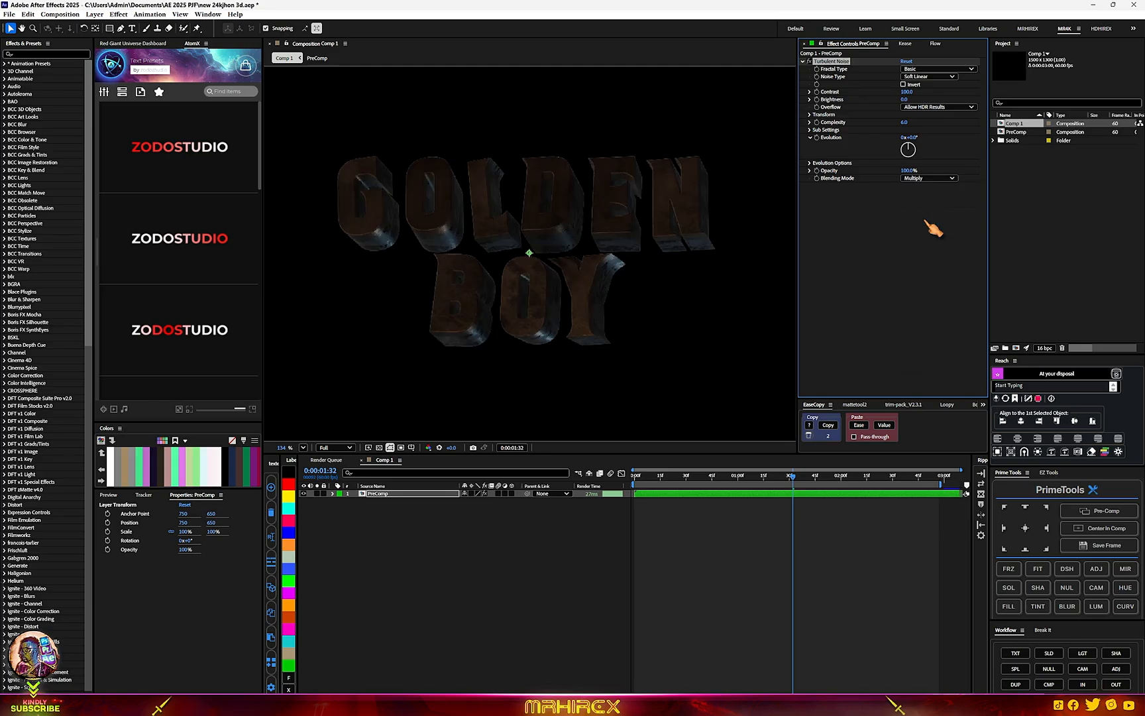
{"action": "left_click", "coordinate": [909, 245]}
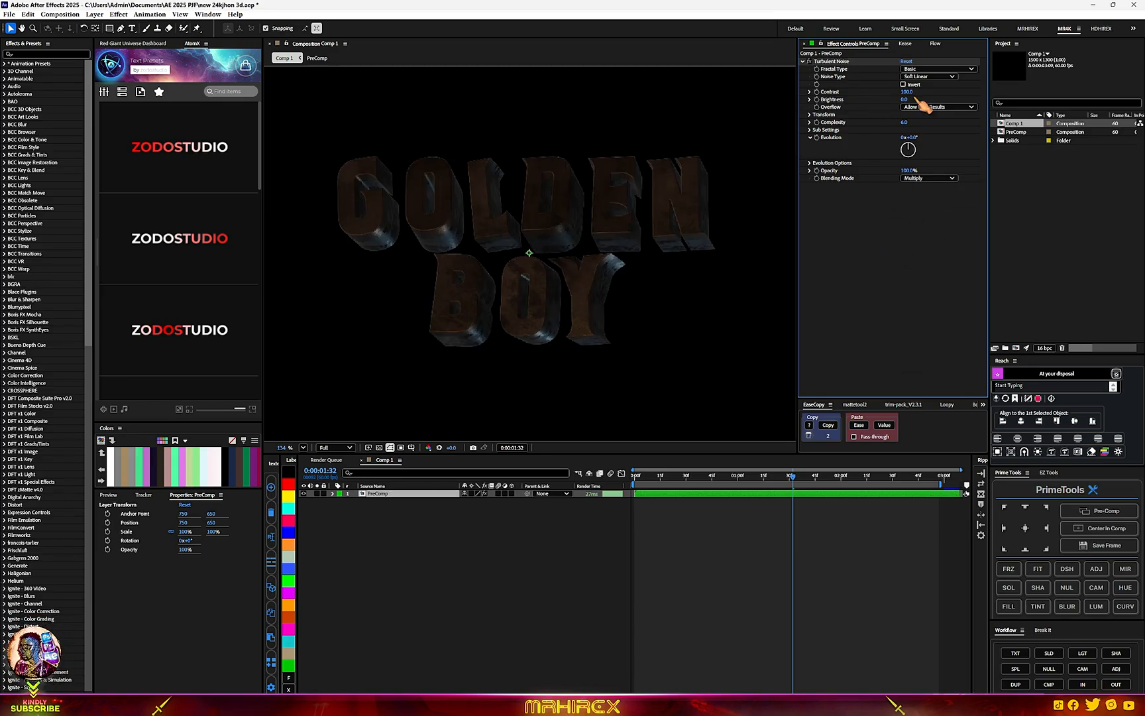
Invert the Turbulent Noise and raise its Brightness to 58 and Contrast to 165
{"action": "left_click", "coordinate": [903, 85]}
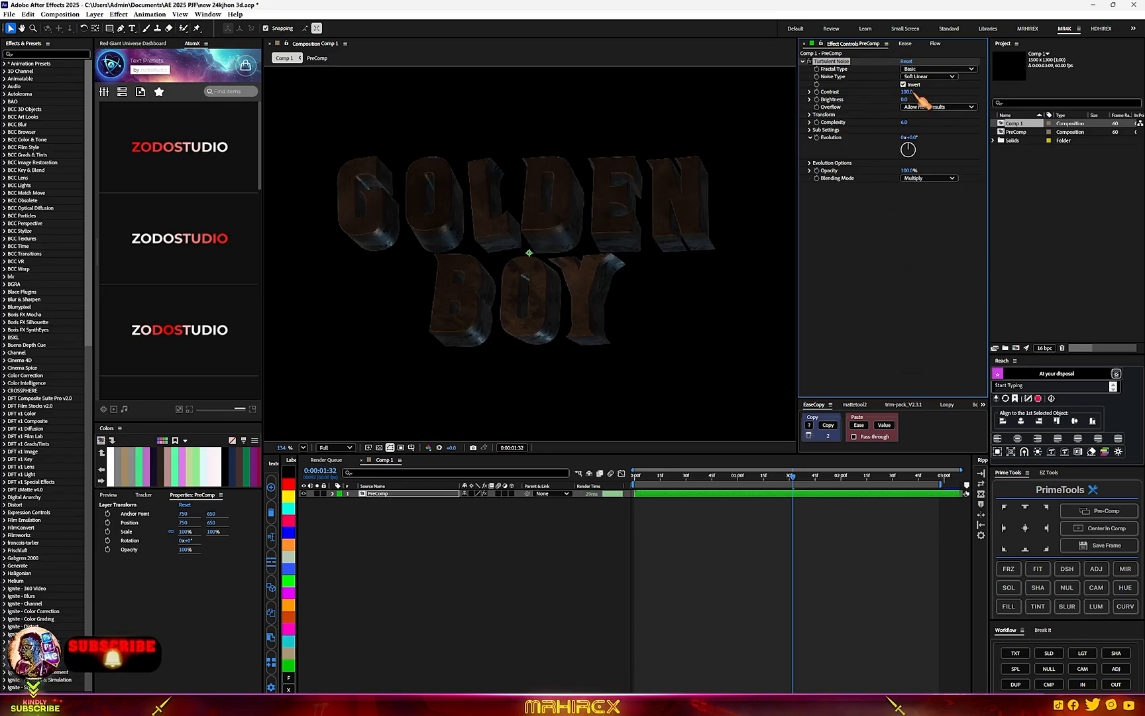
{"action": "left_click_drag", "start_coordinate": [905, 99], "coordinate": [940, 99]}
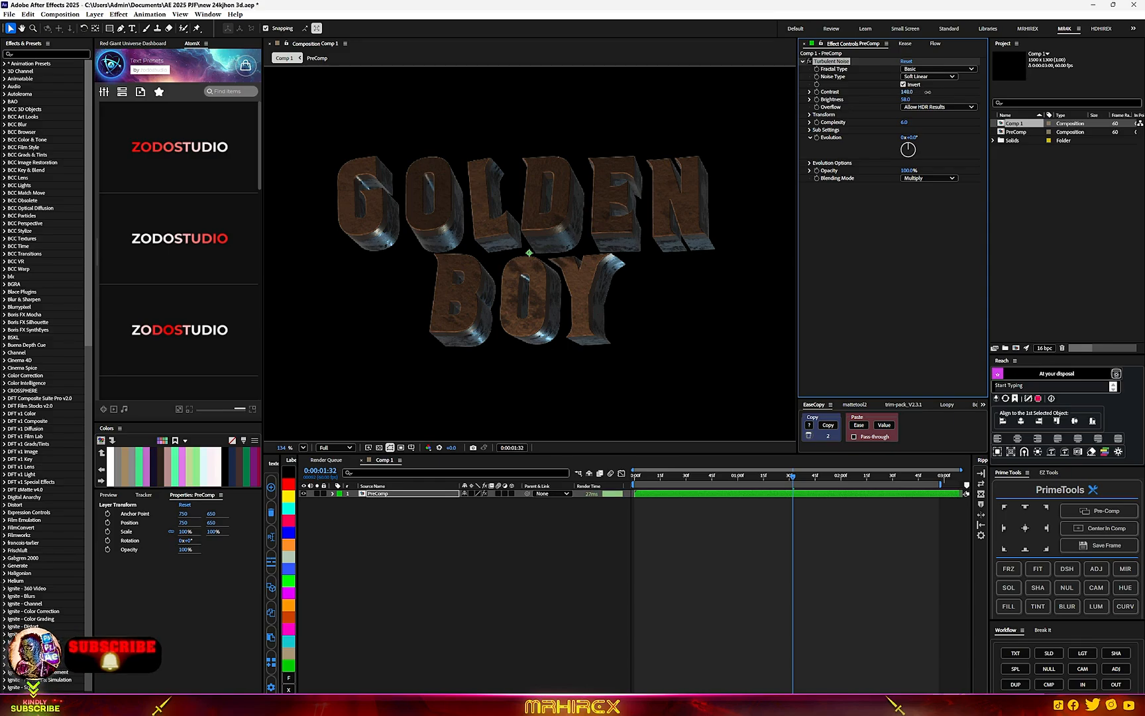
{"action": "left_click_drag", "start_coordinate": [924, 97], "coordinate": [942, 97]}
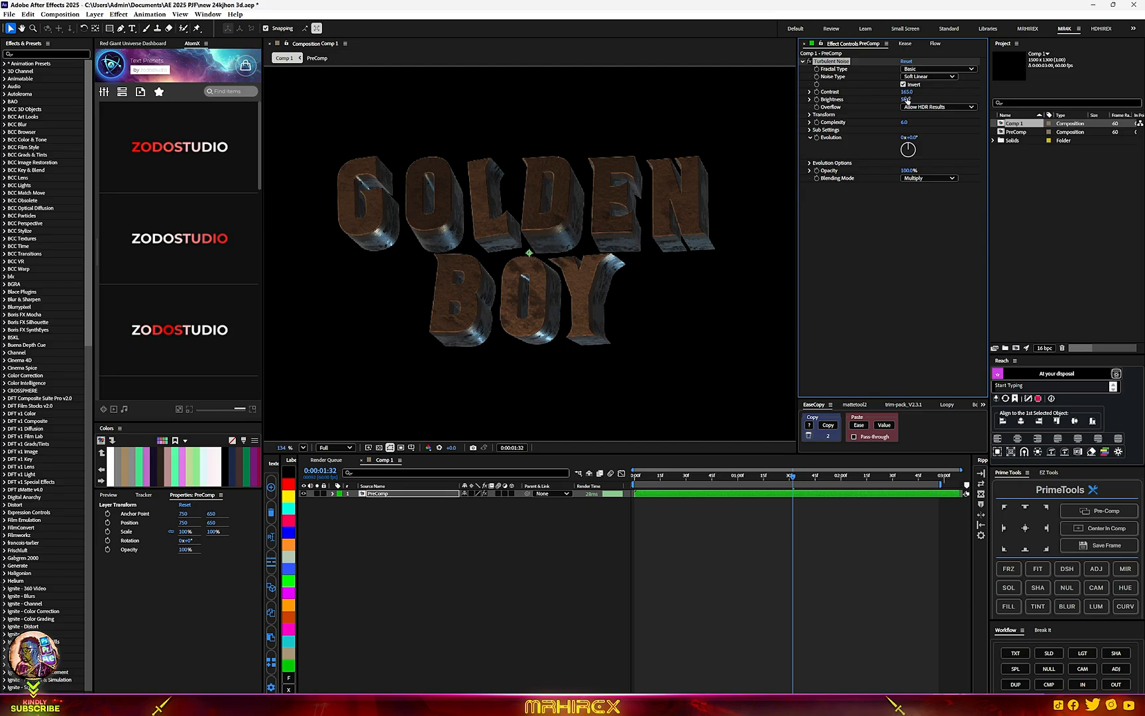
Change the noise's Fractal Type to Turbulent Sharp, with Brightness 106 and Contrast 178
{"action": "left_click", "coordinate": [941, 69]}
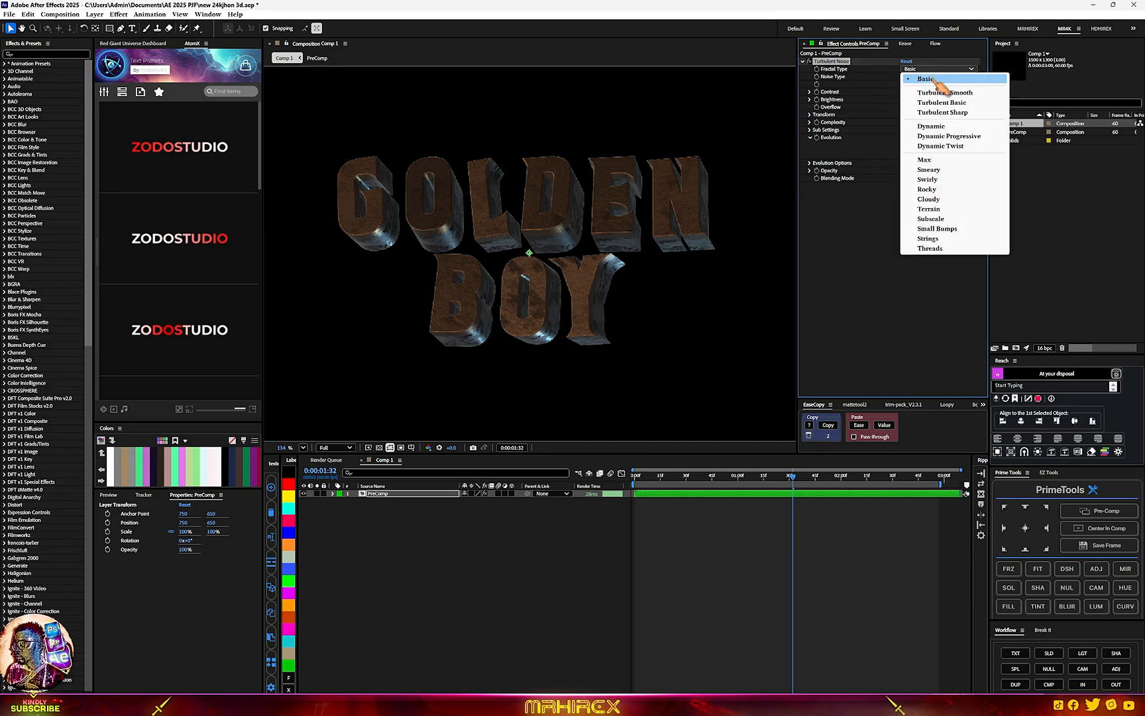
{"action": "left_click", "coordinate": [944, 113]}
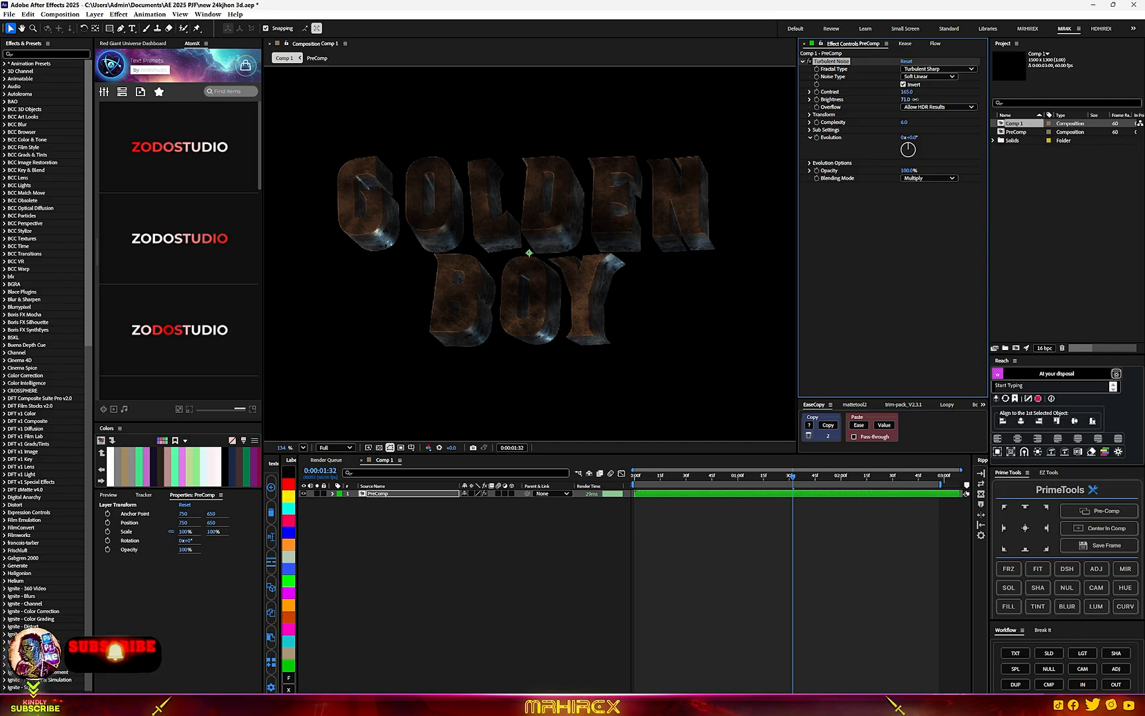
{"action": "left_click_drag", "start_coordinate": [914, 99], "coordinate": [928, 97]}
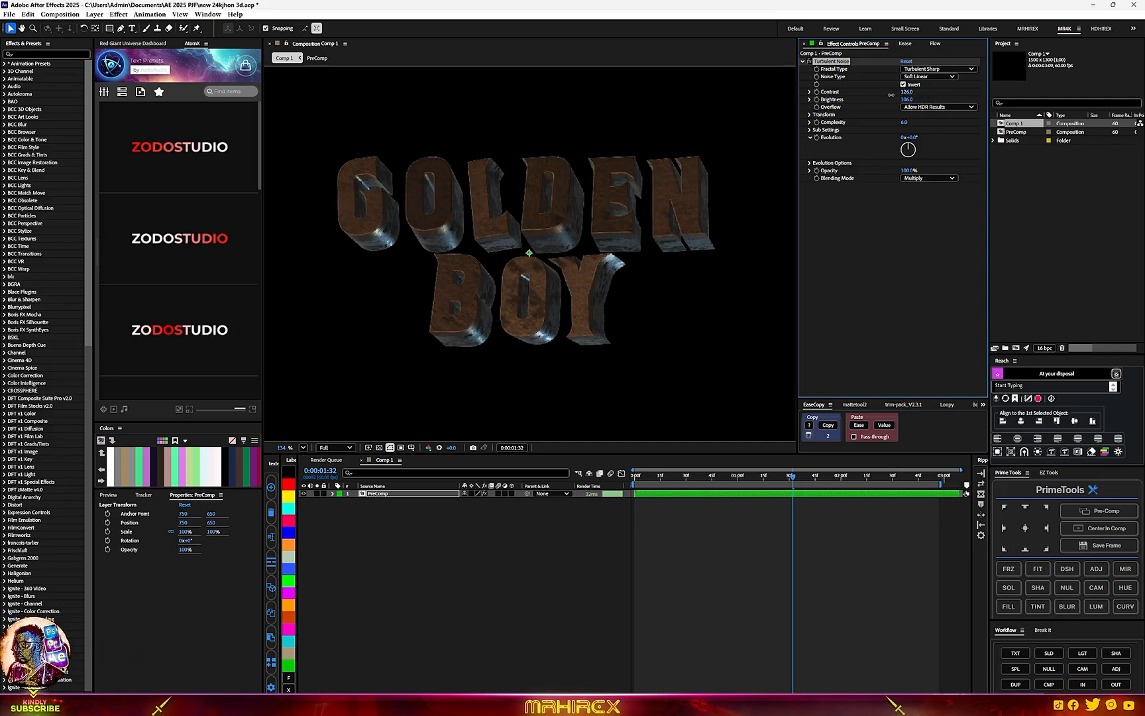
{"action": "left_click_drag", "start_coordinate": [906, 93], "coordinate": [911, 92]}
Keyframe the Turbulent Noise Evolution from 0° at the comp's start to 257° near its end
{"action": "left_click", "coordinate": [836, 163]}
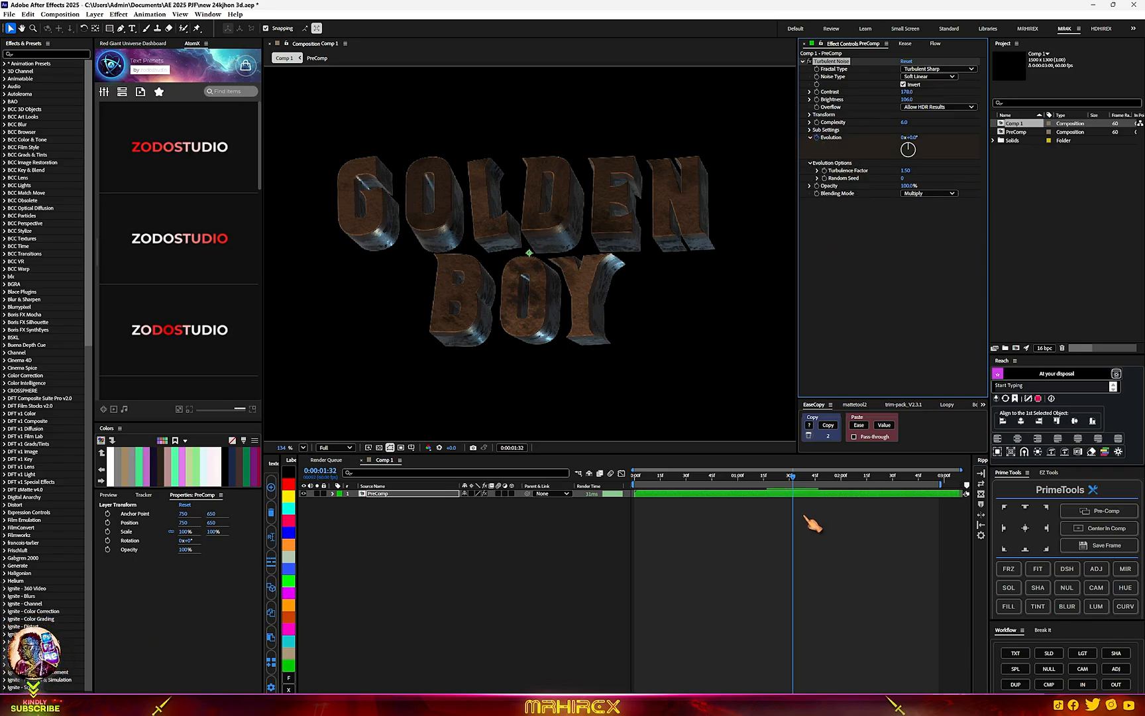
{"action": "key", "text": "u"}
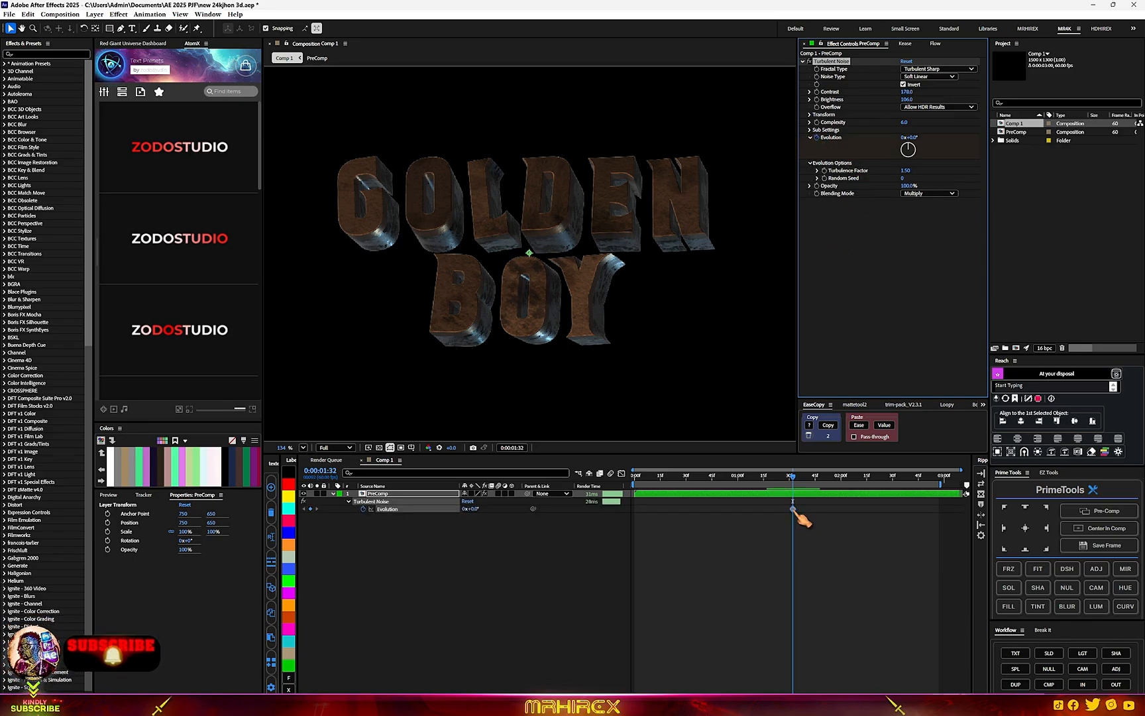
{"action": "left_click_drag", "start_coordinate": [794, 509], "coordinate": [634, 508]}
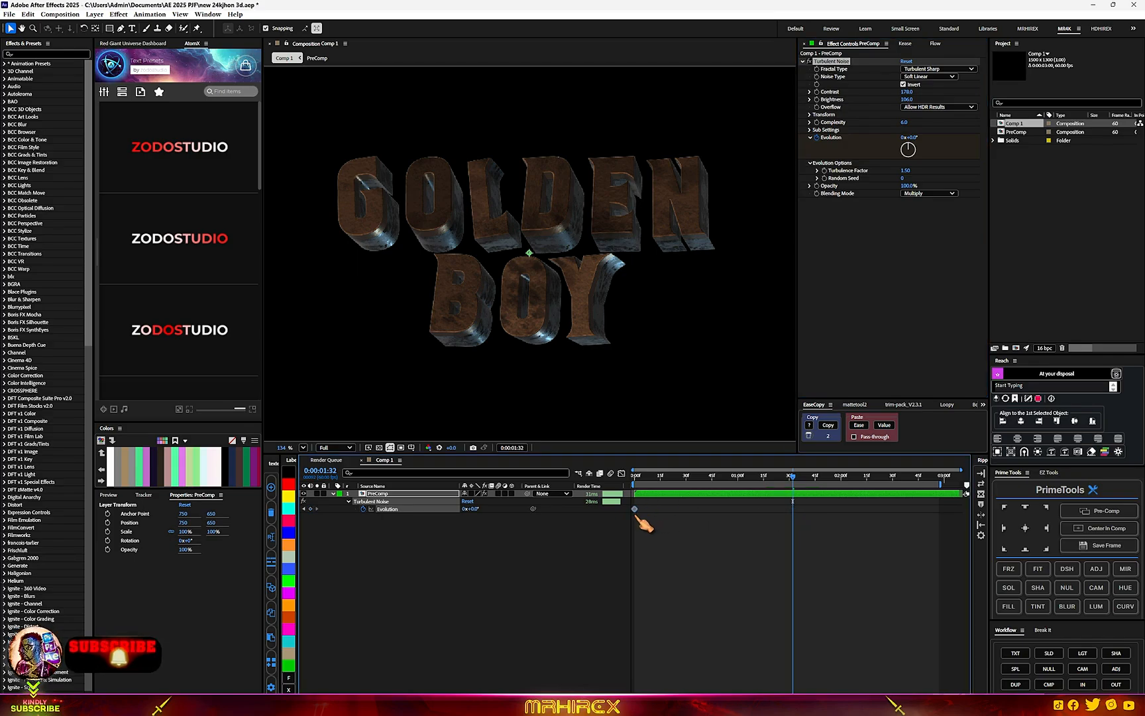
{"action": "left_click_drag", "start_coordinate": [920, 151], "coordinate": [928, 157]}
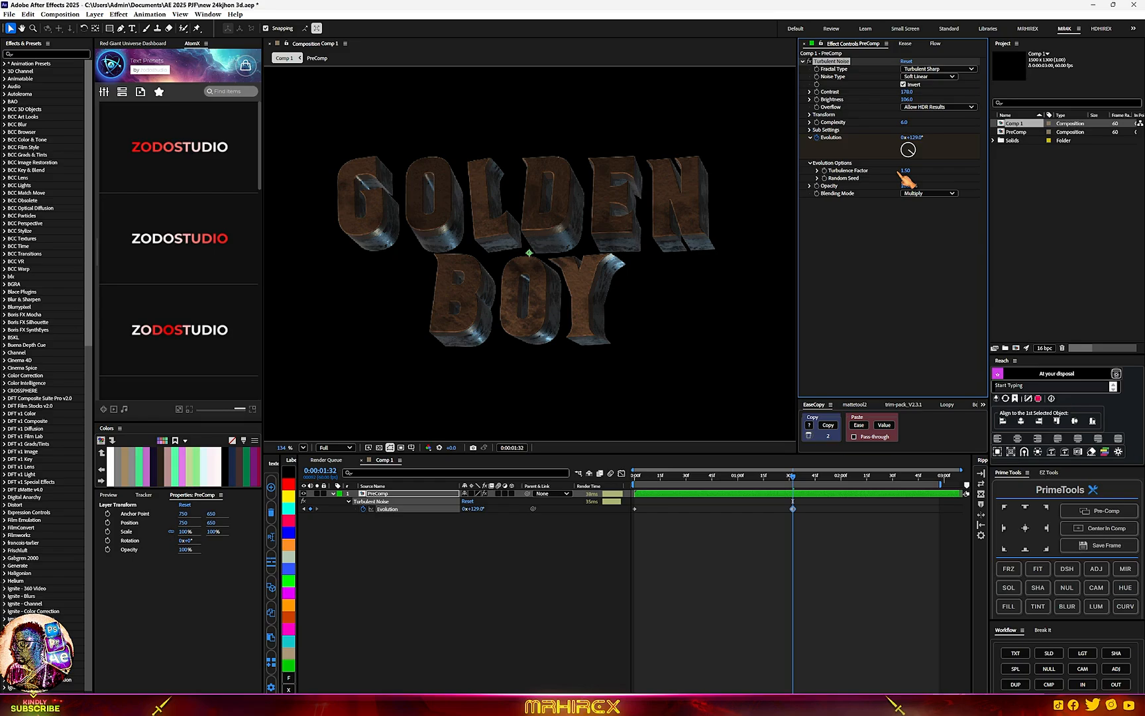
{"action": "left_click_drag", "start_coordinate": [902, 177], "coordinate": [883, 159]}
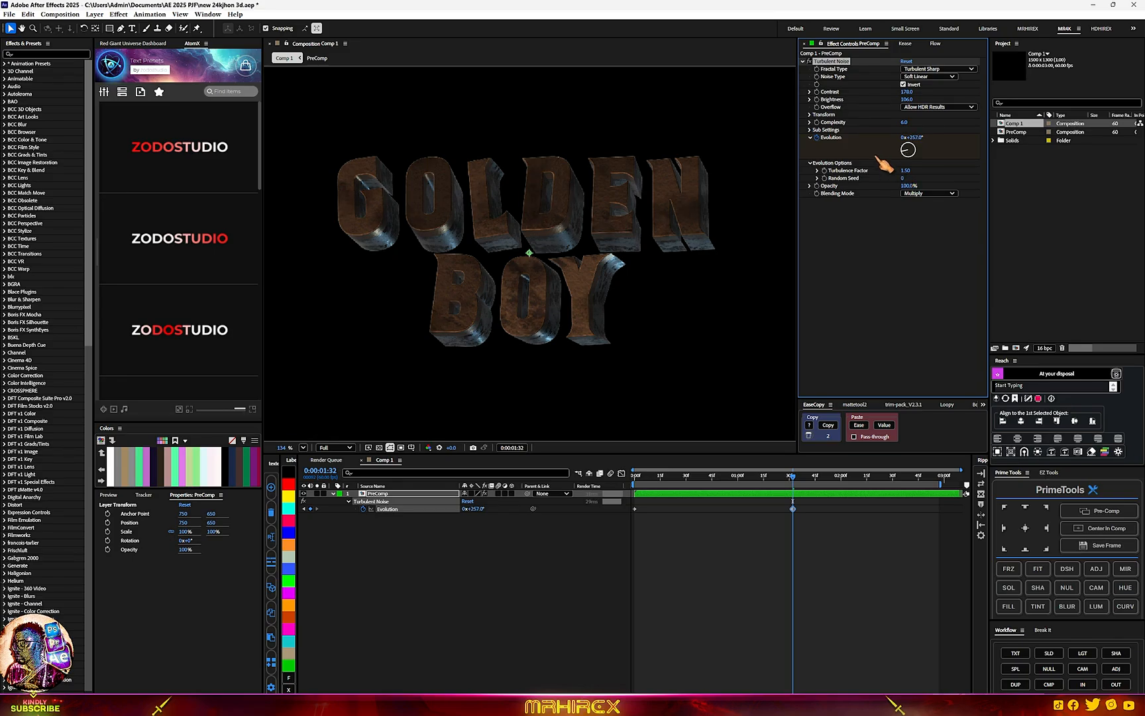
{"action": "left_click_drag", "start_coordinate": [794, 510], "coordinate": [922, 509]}
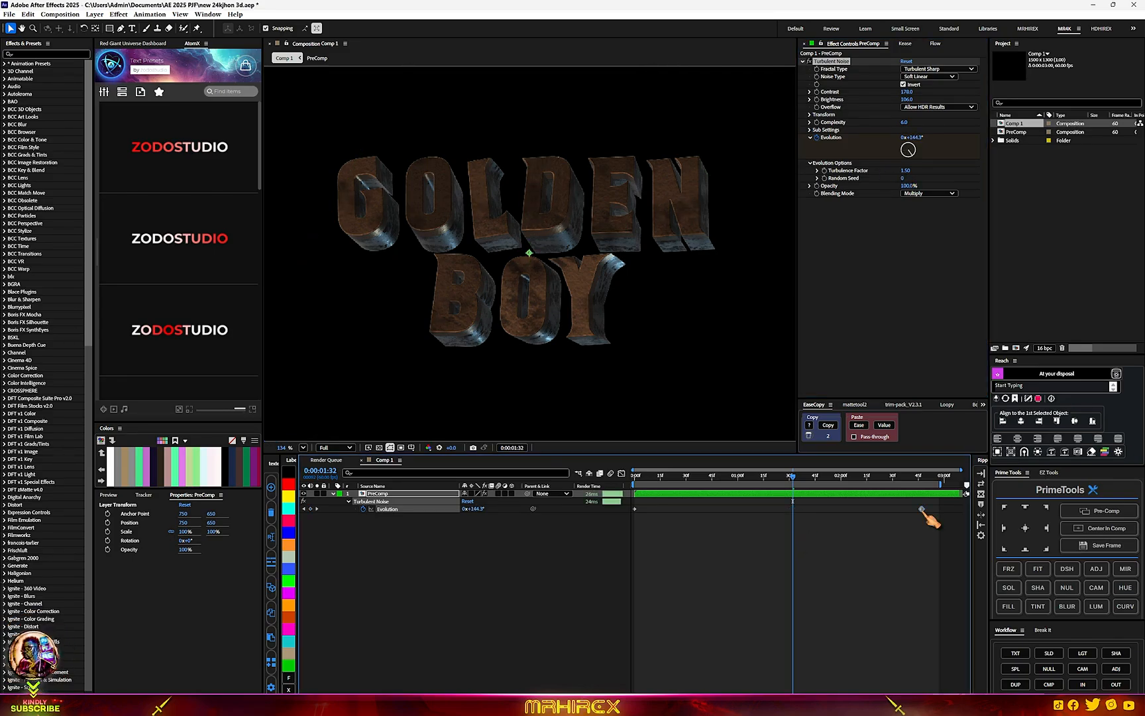
Easy-ease both Evolution keyframes and preview the noise animation from the start
{"action": "left_click_drag", "start_coordinate": [798, 491], "coordinate": [634, 496]}
{"action": "left_click_drag", "start_coordinate": [943, 501], "coordinate": [583, 552]}
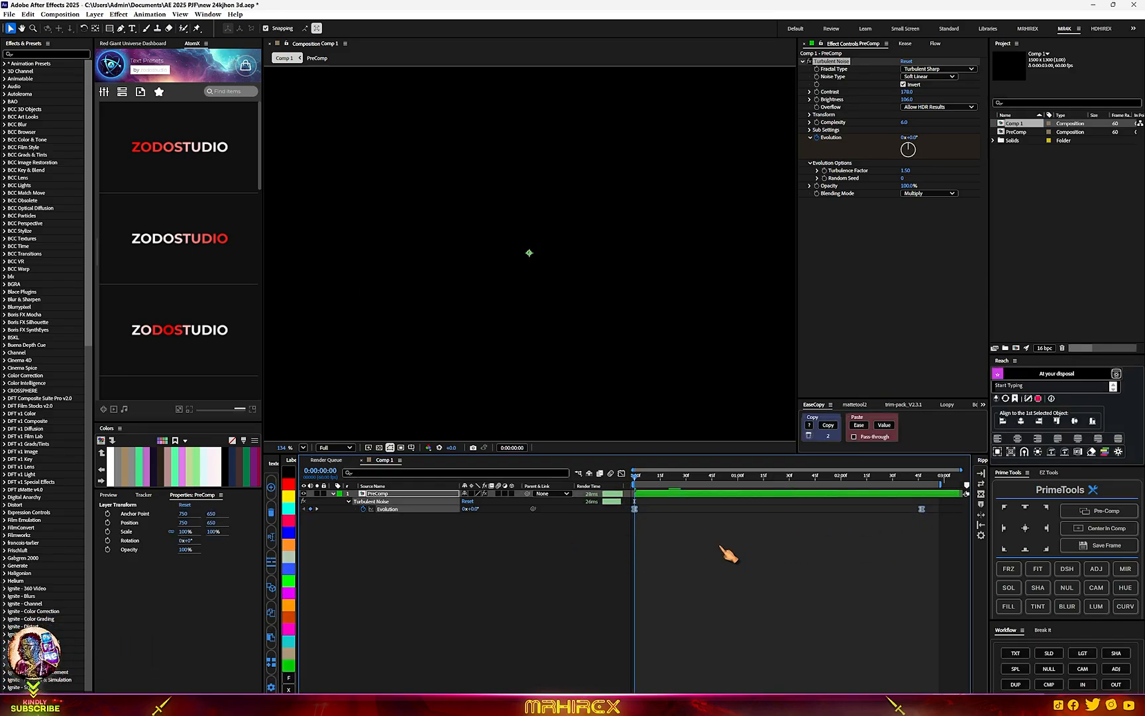
{"action": "key", "text": "space"}
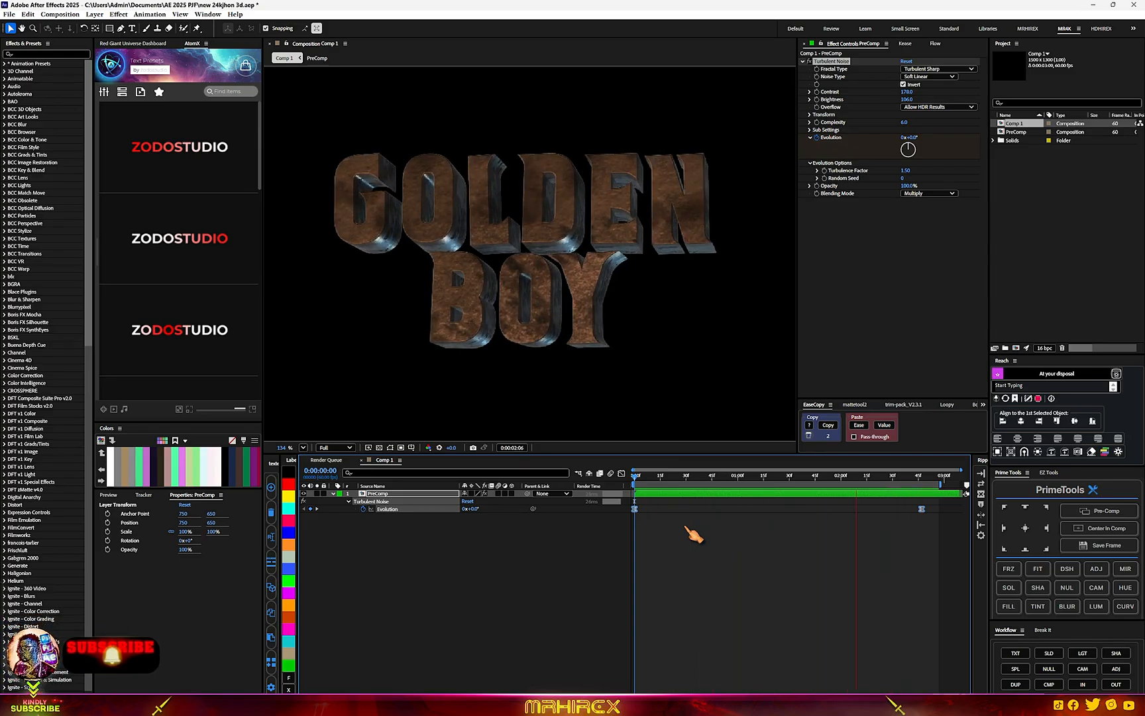
{"action": "left_click", "coordinate": [694, 536]}
Apply BCC Rays Streaky OBSOLETE to PreComp with Ray Length 0, Intensity 283 and the light source at 740, 607.2
{"action": "key", "text": "ctrl+space"}
{"action": "type", "text": "strea"}
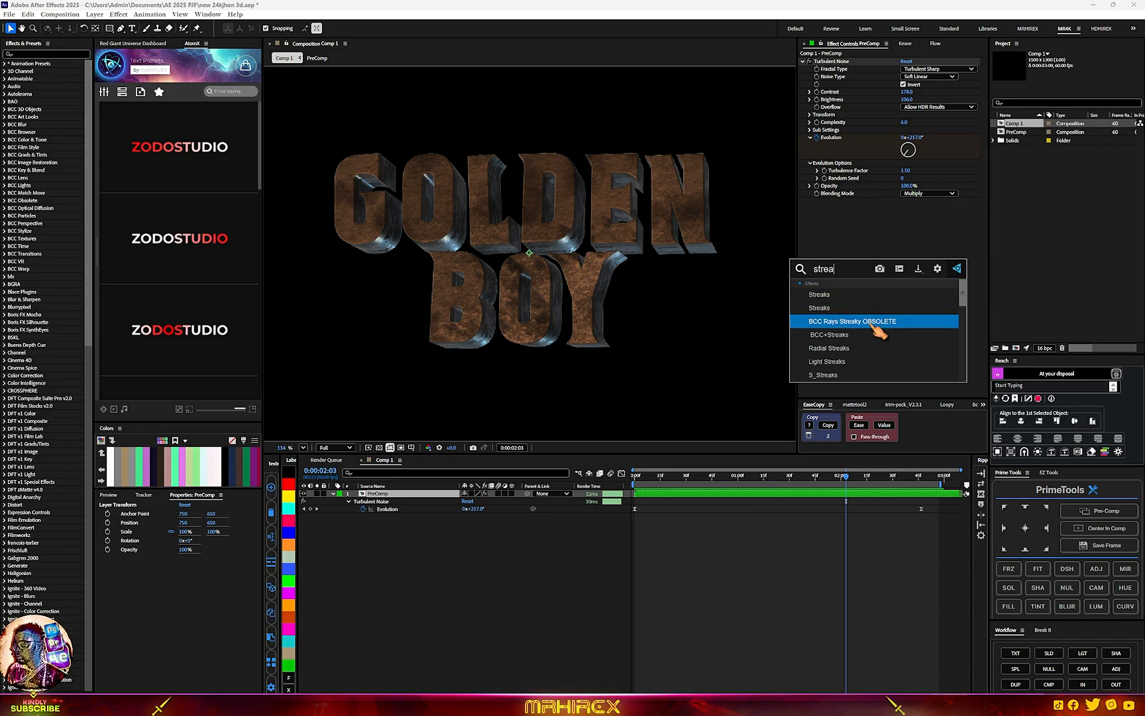
{"action": "left_click", "coordinate": [878, 323]}
{"action": "left_click", "coordinate": [907, 210]}
{"action": "type", "text": "0"}
{"action": "key", "text": "Return"}
{"action": "left_click_drag", "start_coordinate": [905, 205], "coordinate": [969, 196]}
{"action": "left_click_drag", "start_coordinate": [620, 174], "coordinate": [524, 226]}
{"action": "scroll", "coordinate": [515, 254], "scroll_direction": "up", "scroll_amount": 2}
Apply the Deep Glow effect to the PreComp layer
{"action": "key", "text": "ctrl+space"}
{"action": "type", "text": "dee"}
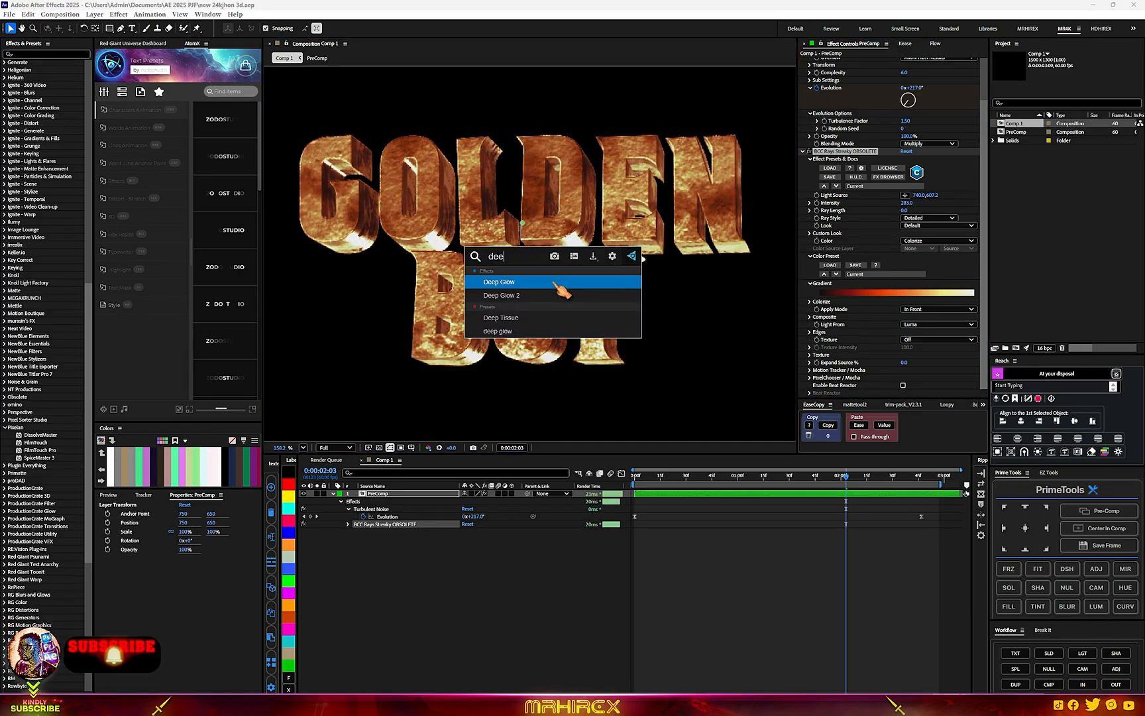
{"action": "left_click", "coordinate": [558, 285]}
{"action": "scroll", "coordinate": [555, 284], "scroll_direction": "down", "scroll_amount": 2}
{"action": "scroll", "coordinate": [555, 284], "scroll_direction": "down", "scroll_amount": 2}
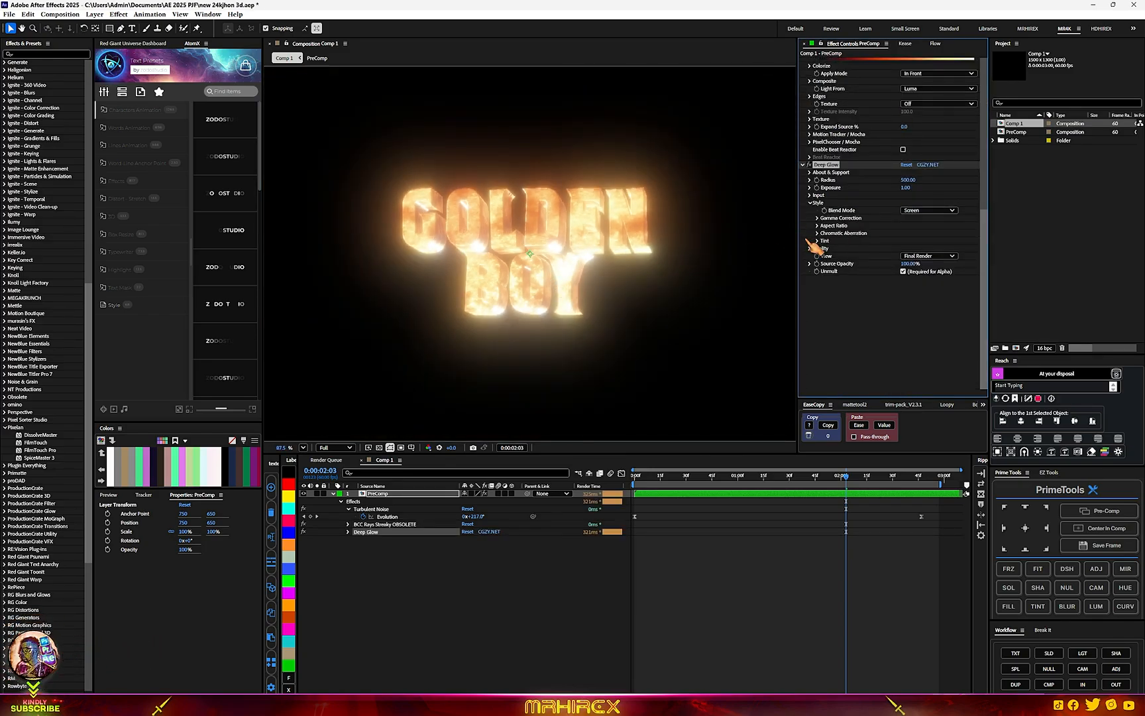
Add a Curves effect to PreComp and reorder it to sit above Deep Glow
{"action": "key", "text": "ctrl+space"}
{"action": "type", "text": "curv"}
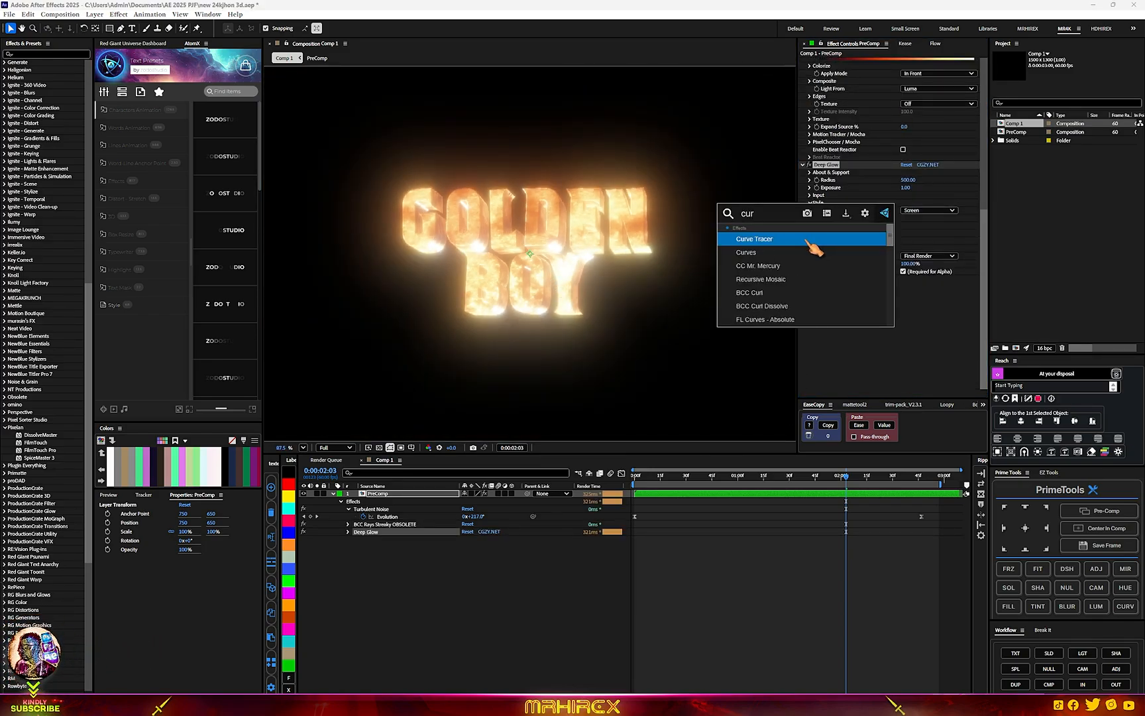
{"action": "left_click", "coordinate": [798, 254]}
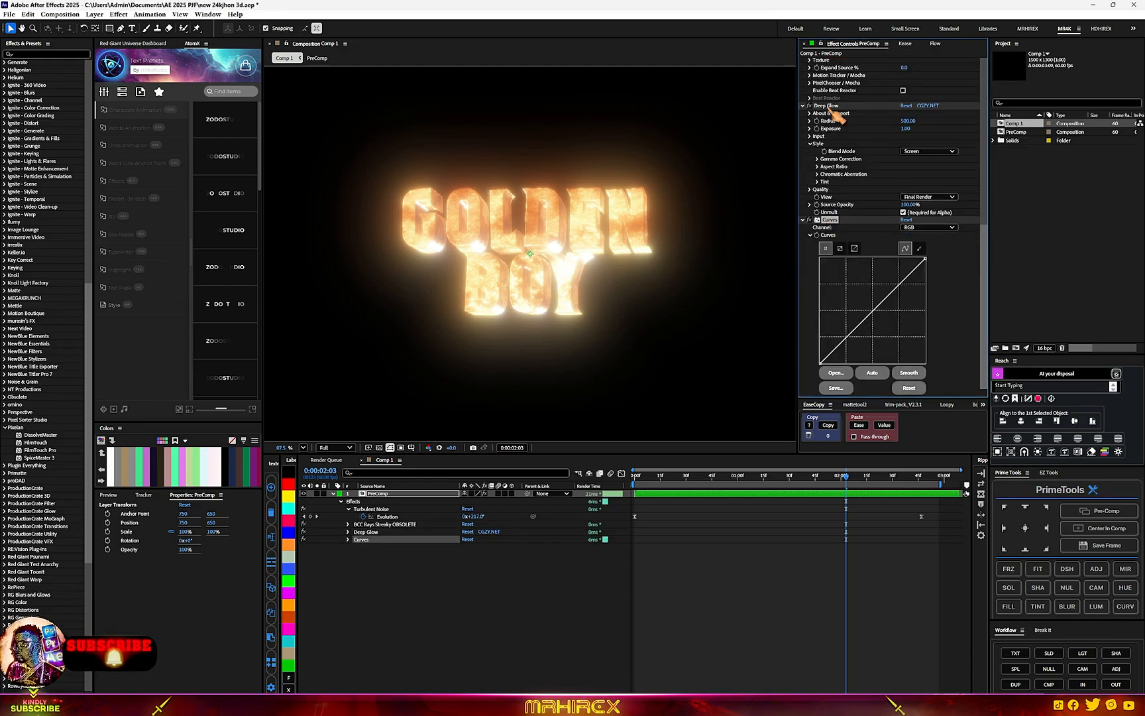
{"action": "left_click_drag", "start_coordinate": [828, 106], "coordinate": [836, 396]}
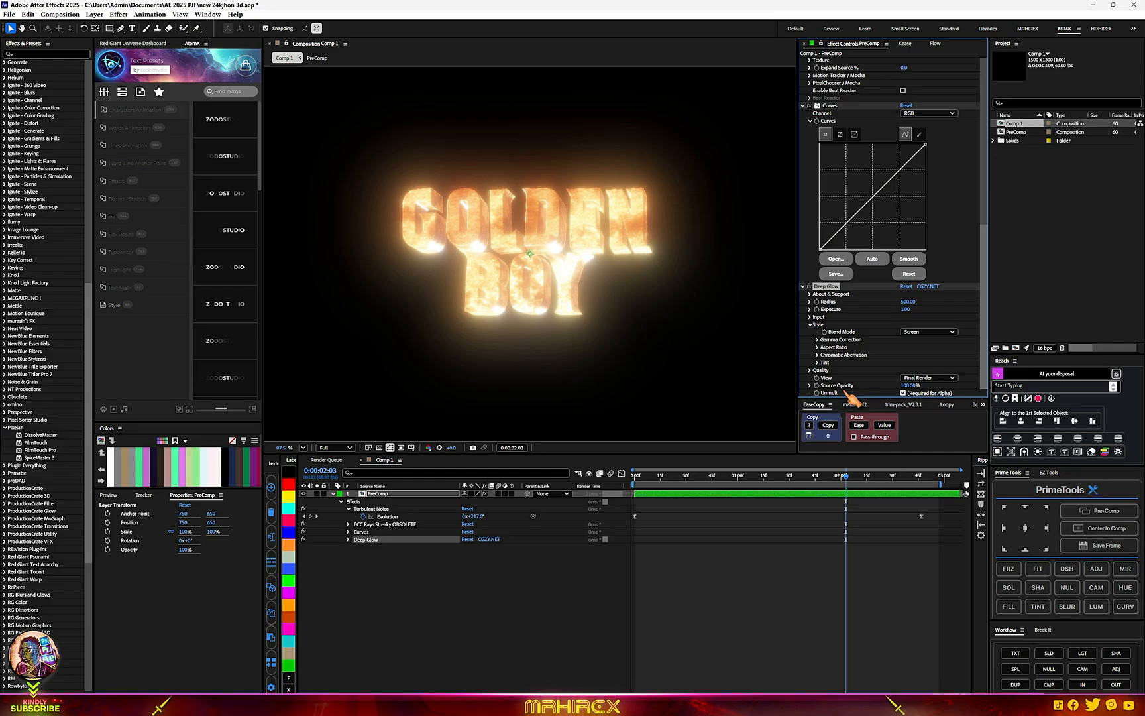
Bend the RGB curve into a two-point contrast curve that deepens the shadows and midtones
{"action": "left_click_drag", "start_coordinate": [855, 210], "coordinate": [866, 230]}
{"action": "left_click", "coordinate": [899, 187]}
{"action": "left_click_drag", "start_coordinate": [865, 225], "coordinate": [870, 234]}
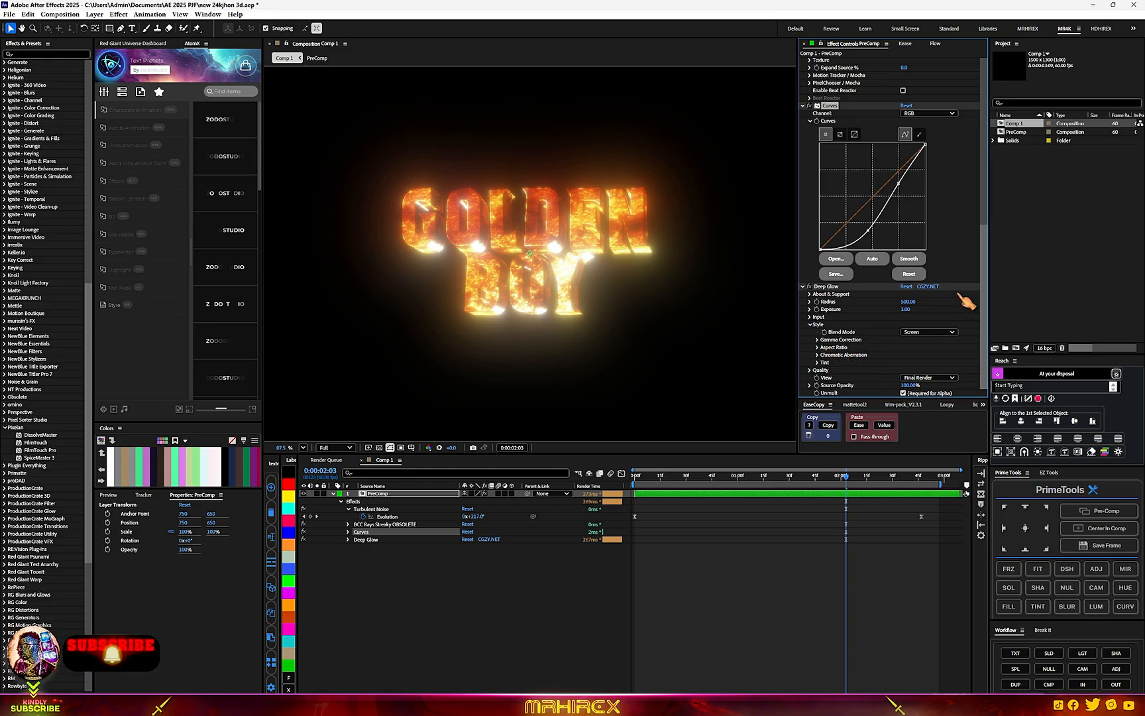
Lower Deep Glow's Exposure to 0.53 and show the composition on the transparency grid
{"action": "left_click_drag", "start_coordinate": [905, 309], "coordinate": [879, 317]}
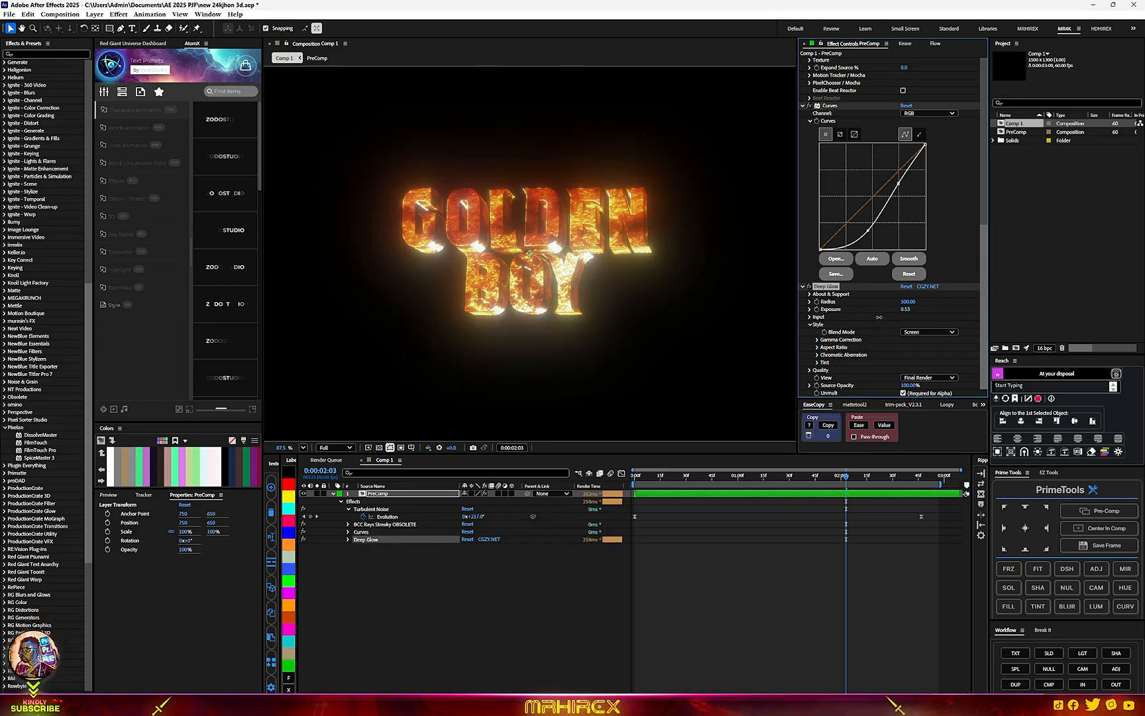
{"action": "left_click", "coordinate": [379, 448]}
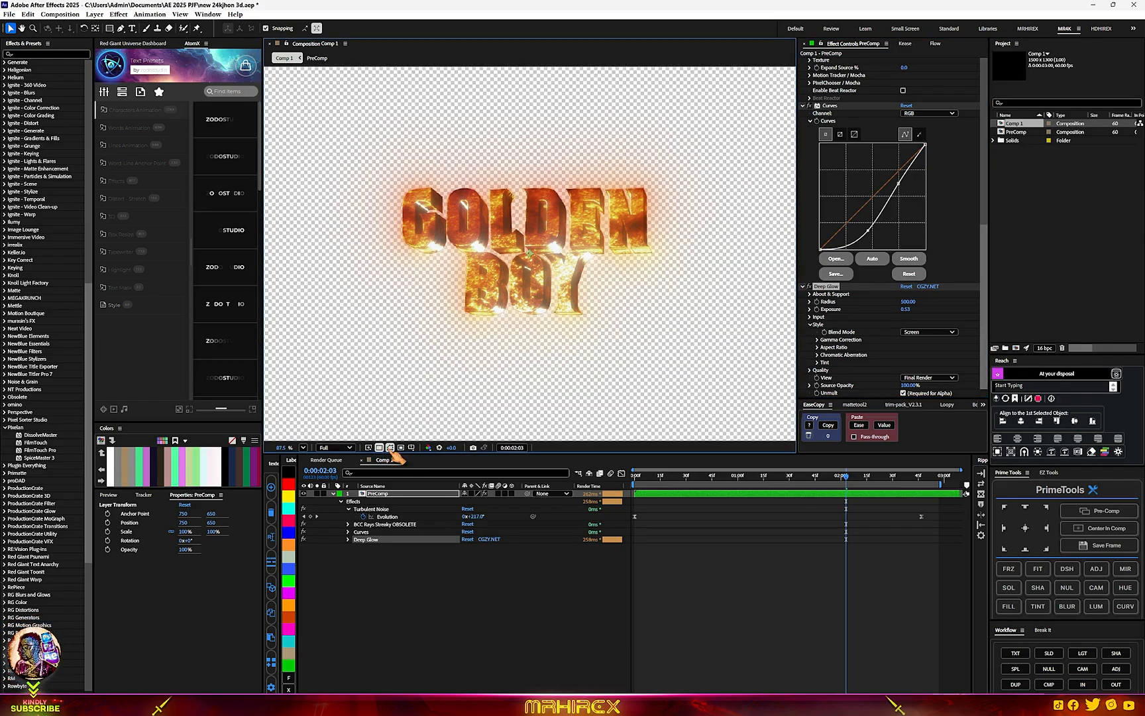
Enable Deep Glow's Tint and set its color to light orange FF9A63
{"action": "left_click", "coordinate": [819, 363]}
{"action": "left_click", "coordinate": [902, 370]}
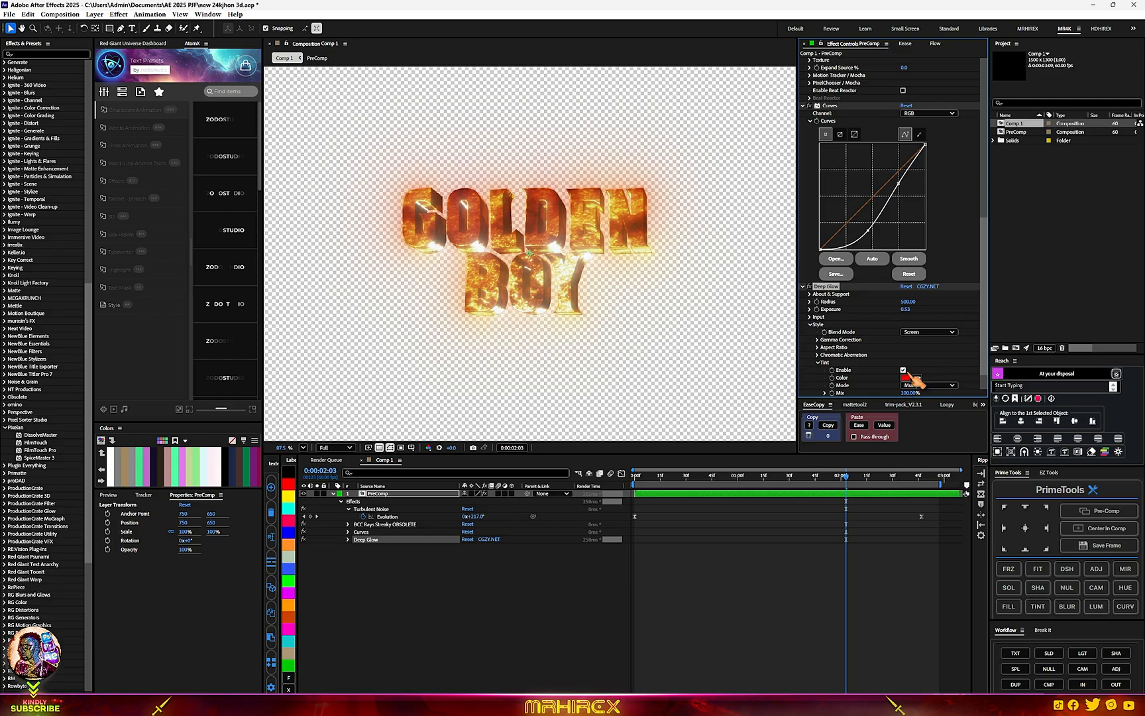
{"action": "left_click", "coordinate": [905, 377]}
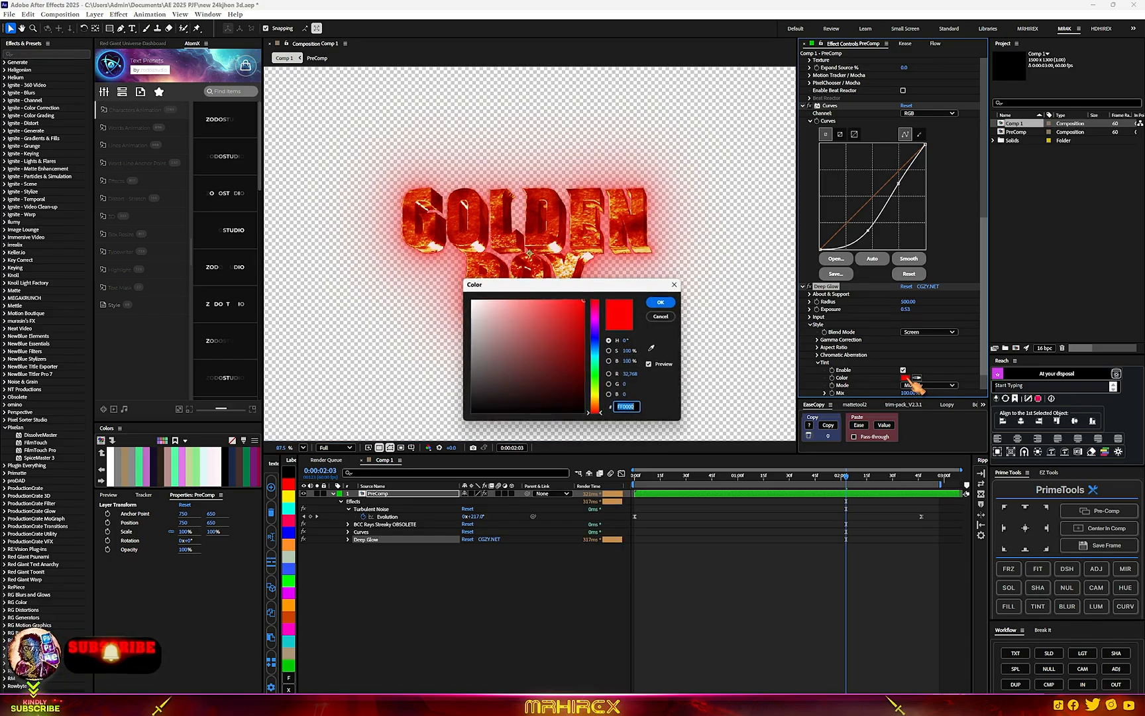
{"action": "left_click", "coordinate": [599, 408]}
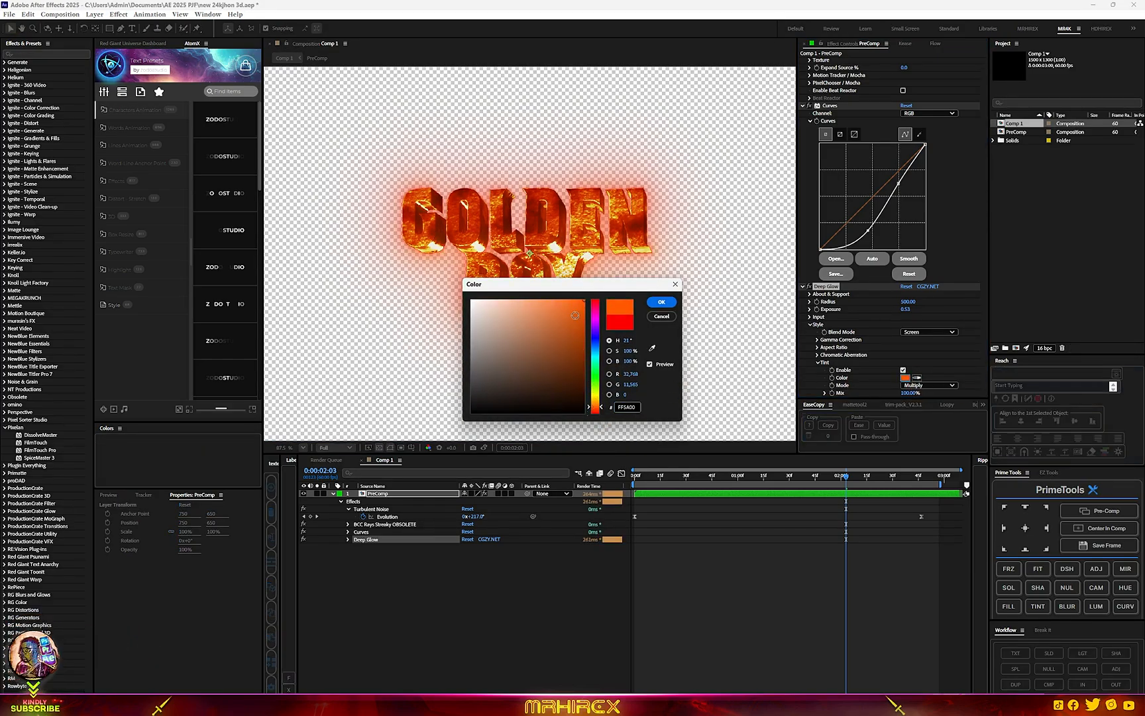
{"action": "left_click_drag", "start_coordinate": [573, 306], "coordinate": [540, 292]}
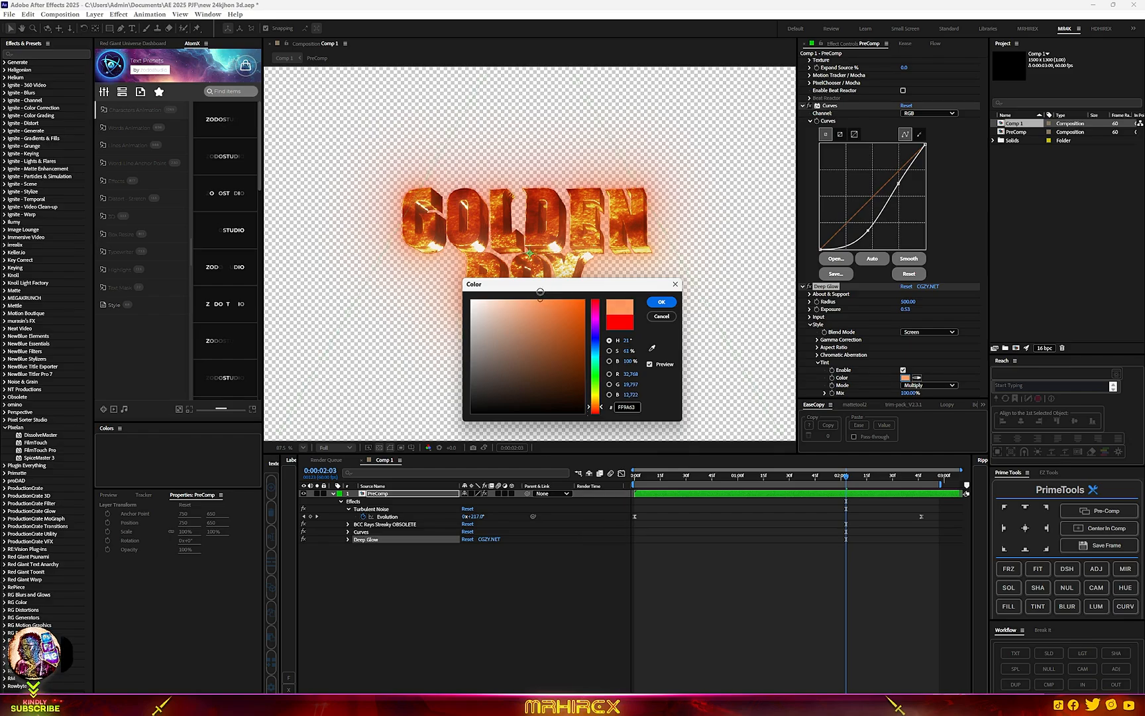
{"action": "left_click", "coordinate": [661, 301]}
Apply two instances of Shadow Studio 3 to the PreComp layer
{"action": "key", "text": "ctrl+space"}
{"action": "type", "text": "shadow"}
{"action": "left_click", "coordinate": [690, 506]}
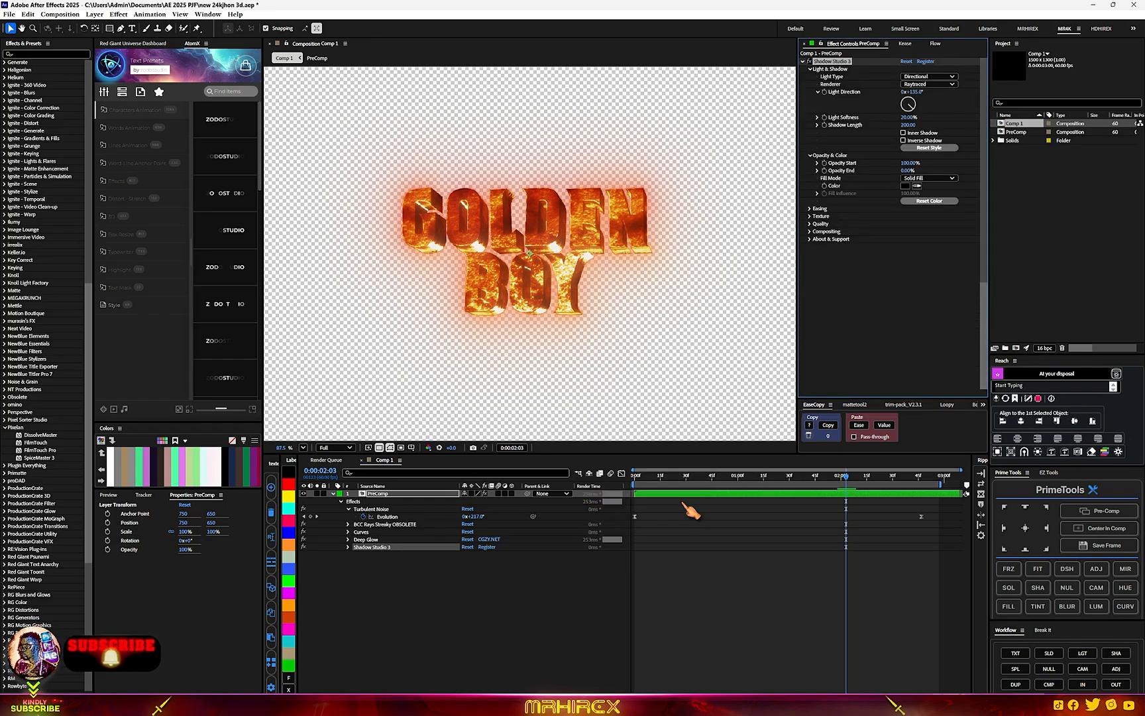
{"action": "key", "text": "ctrl+space"}
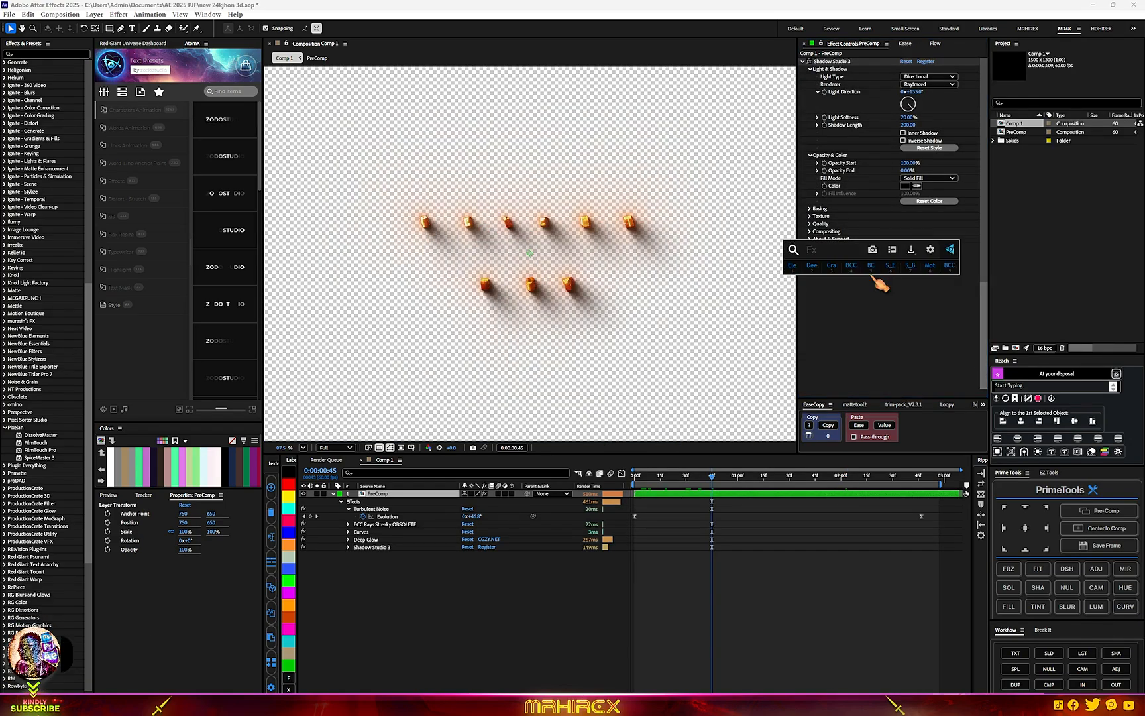
{"action": "type", "text": "shad"}
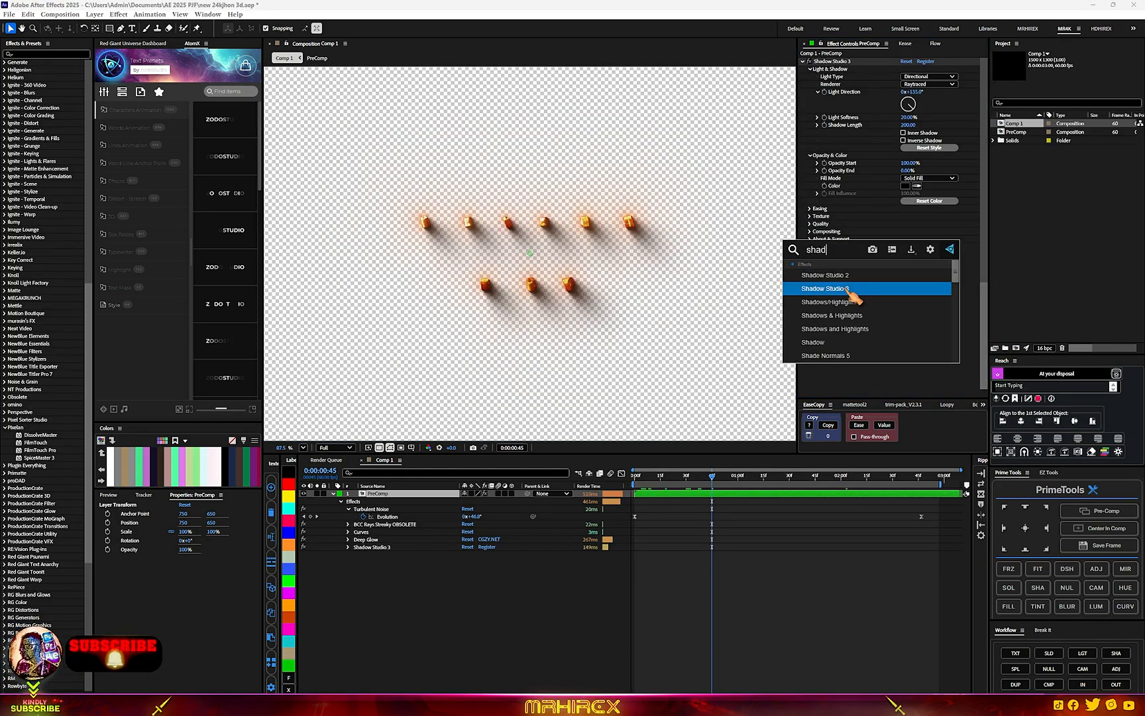
{"action": "left_click", "coordinate": [858, 289]}
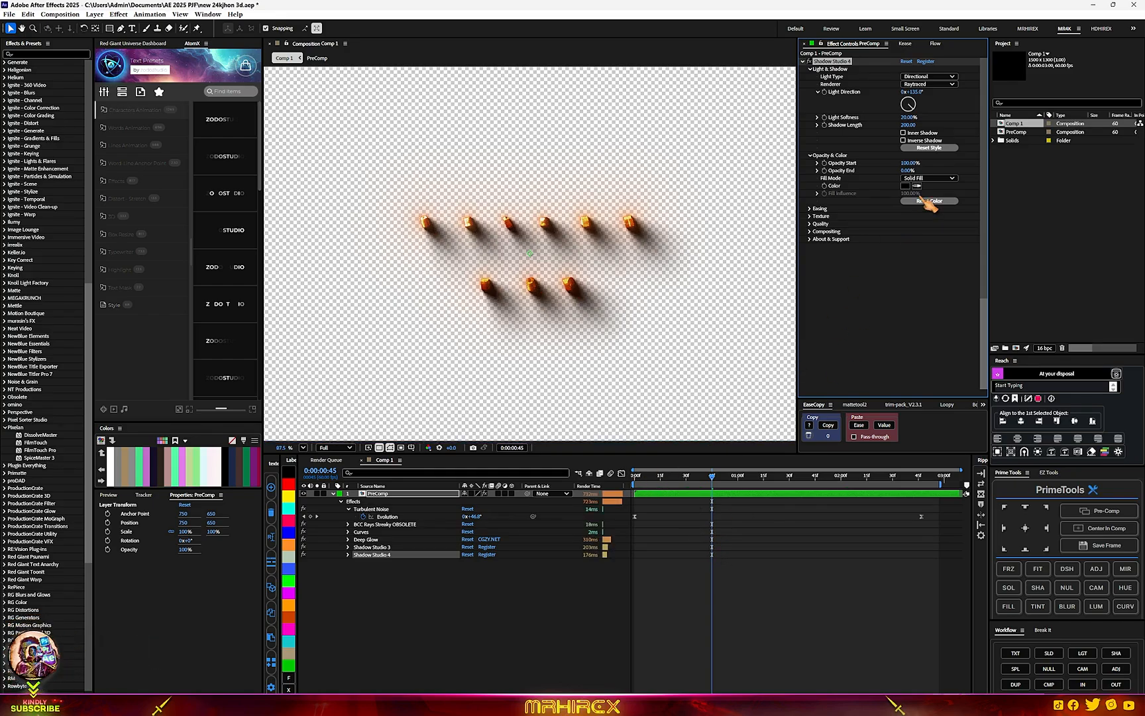
Set the second shadow's Light Direction to 171° and Shadow Length to 160, and preview the animation up to 0:00:02:00
{"action": "left_click_drag", "start_coordinate": [921, 117], "coordinate": [920, 118]}
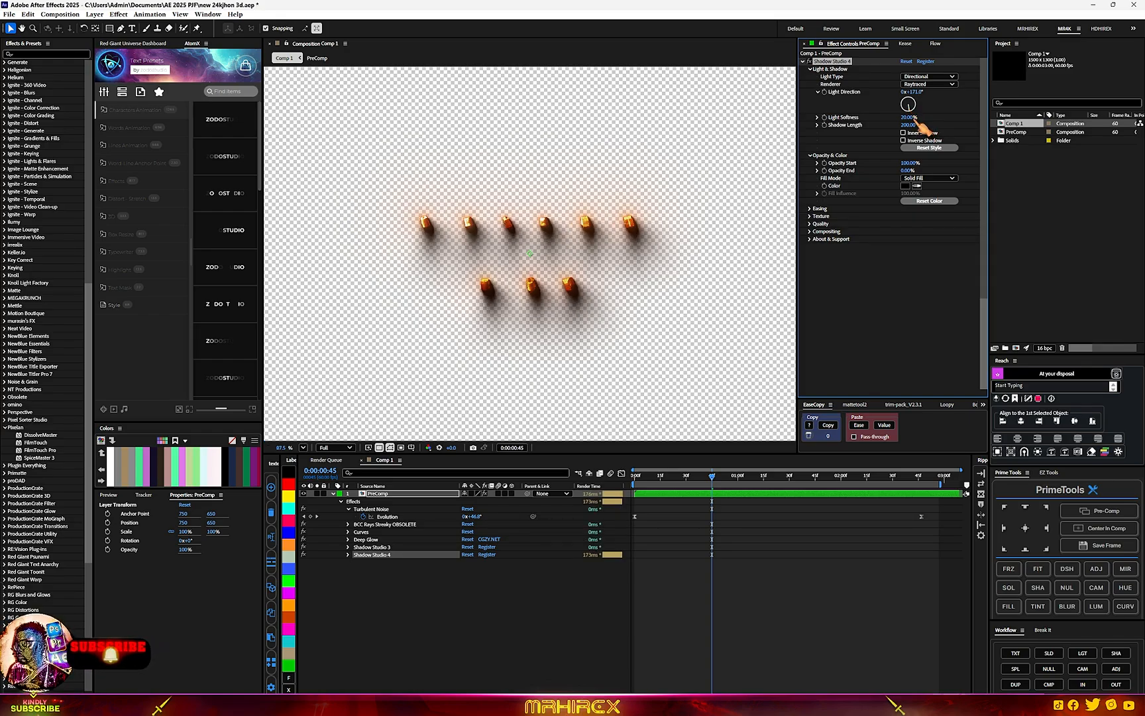
{"action": "left_click_drag", "start_coordinate": [909, 124], "coordinate": [900, 125]}
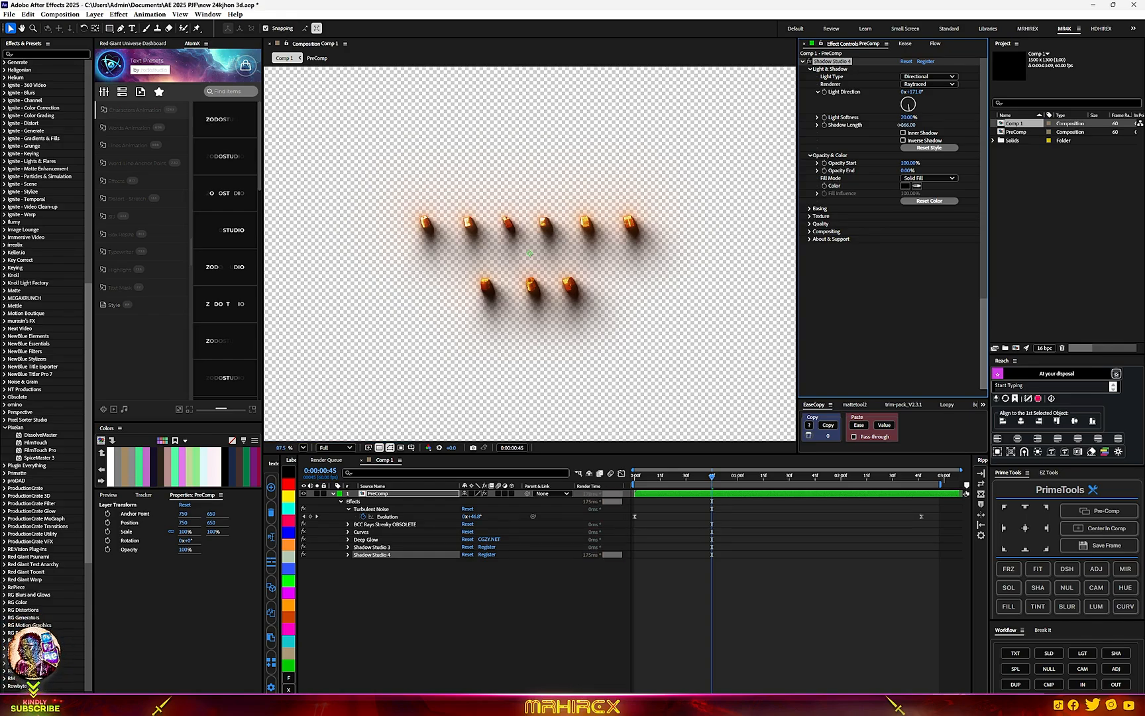
{"action": "key", "text": "space"}
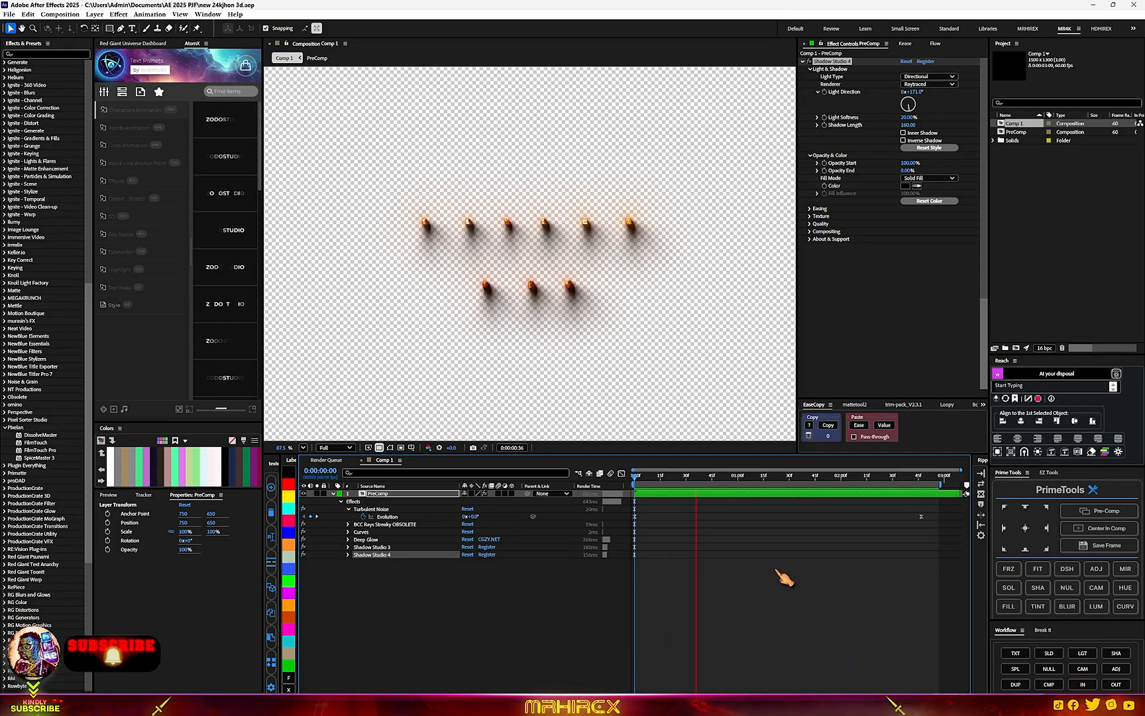
{"action": "key", "text": "space"}
Load the blues.bsp color preset into the BCC Rays Streaky effect
{"action": "scroll", "coordinate": [888, 265], "scroll_direction": "up", "scroll_amount": 10}
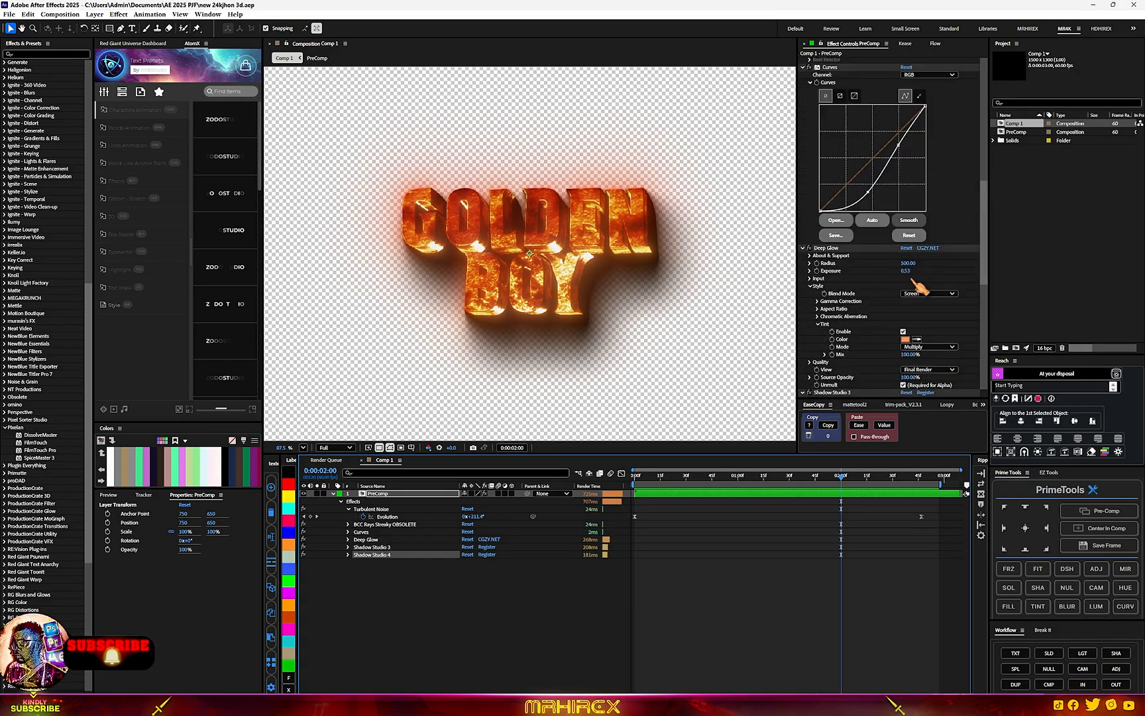
{"action": "scroll", "coordinate": [825, 283], "scroll_direction": "up", "scroll_amount": 3}
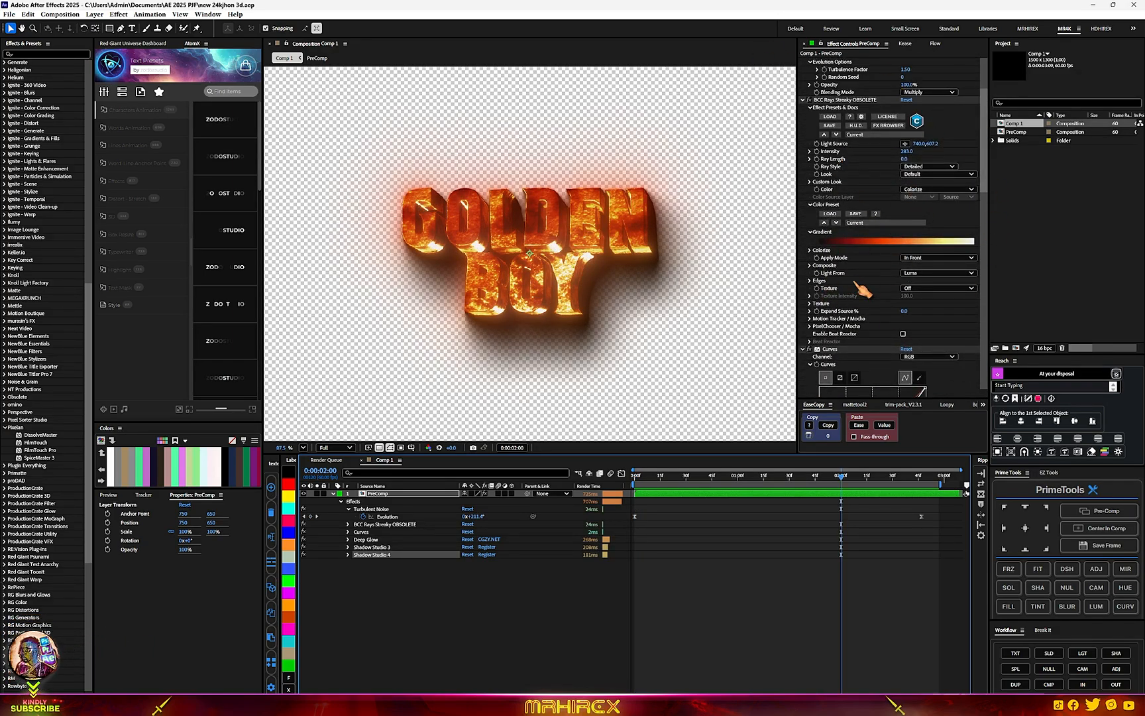
{"action": "left_click", "coordinate": [865, 222]}
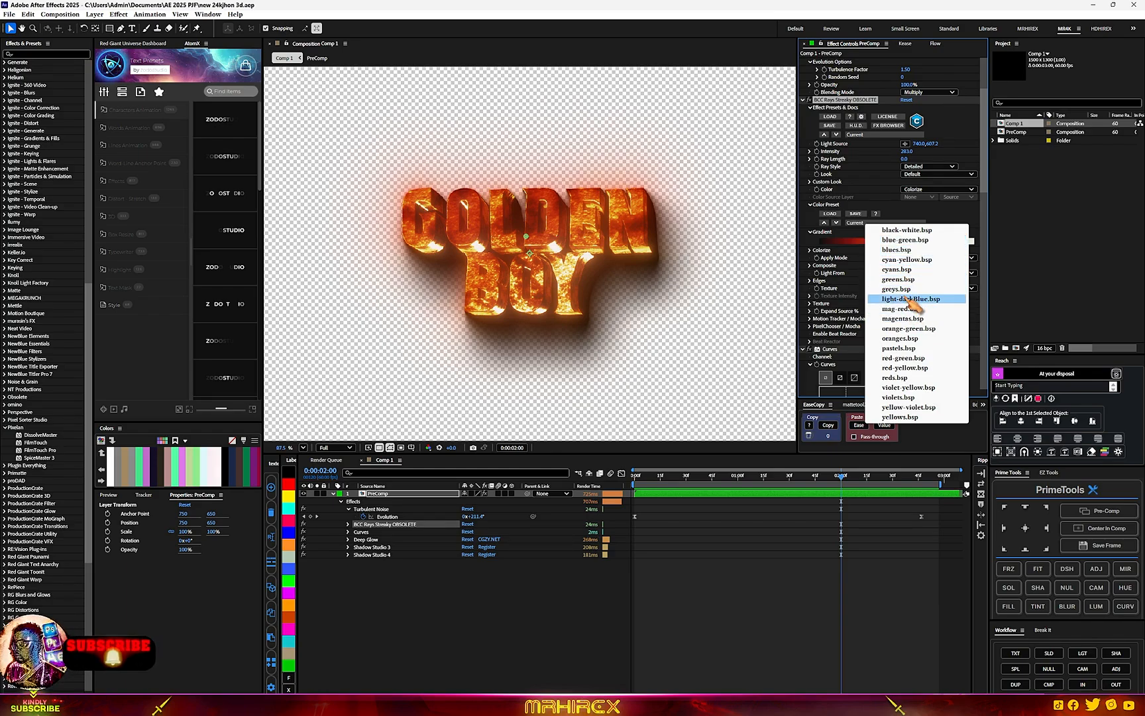
{"action": "left_click", "coordinate": [913, 250]}
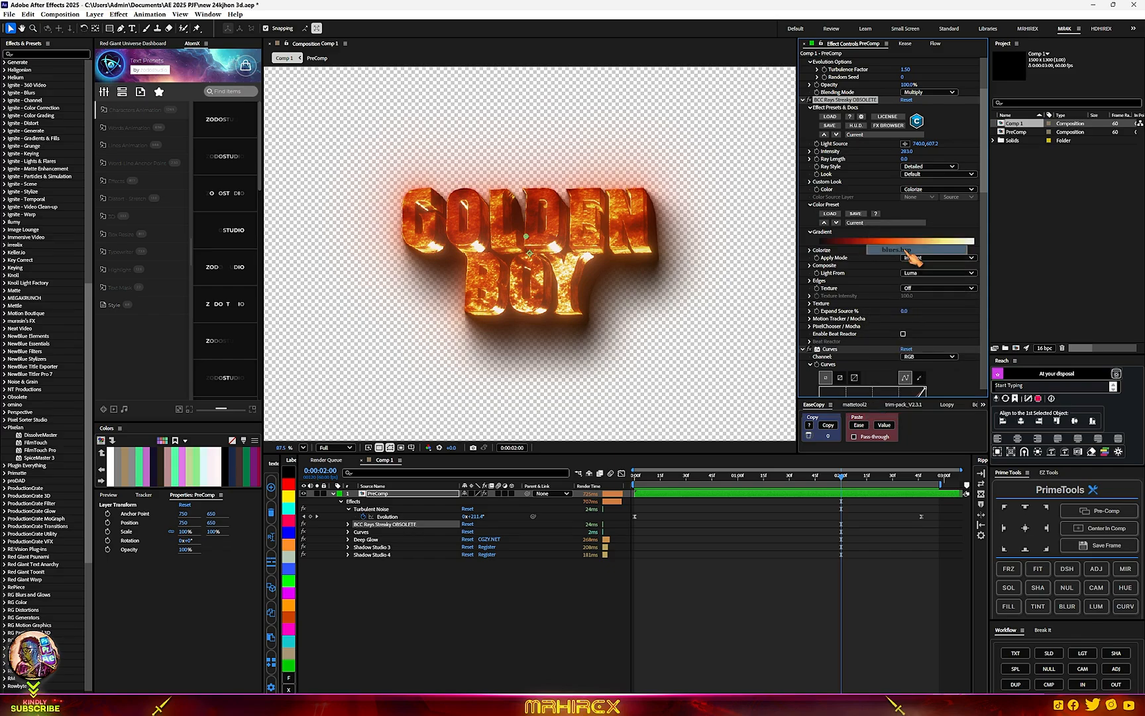
Change Deep Glow's Tint color to blue 4465EF to match the blue rays
{"action": "scroll", "coordinate": [900, 265], "scroll_direction": "down", "scroll_amount": 5}
{"action": "scroll", "coordinate": [892, 315], "scroll_direction": "down", "scroll_amount": 6}
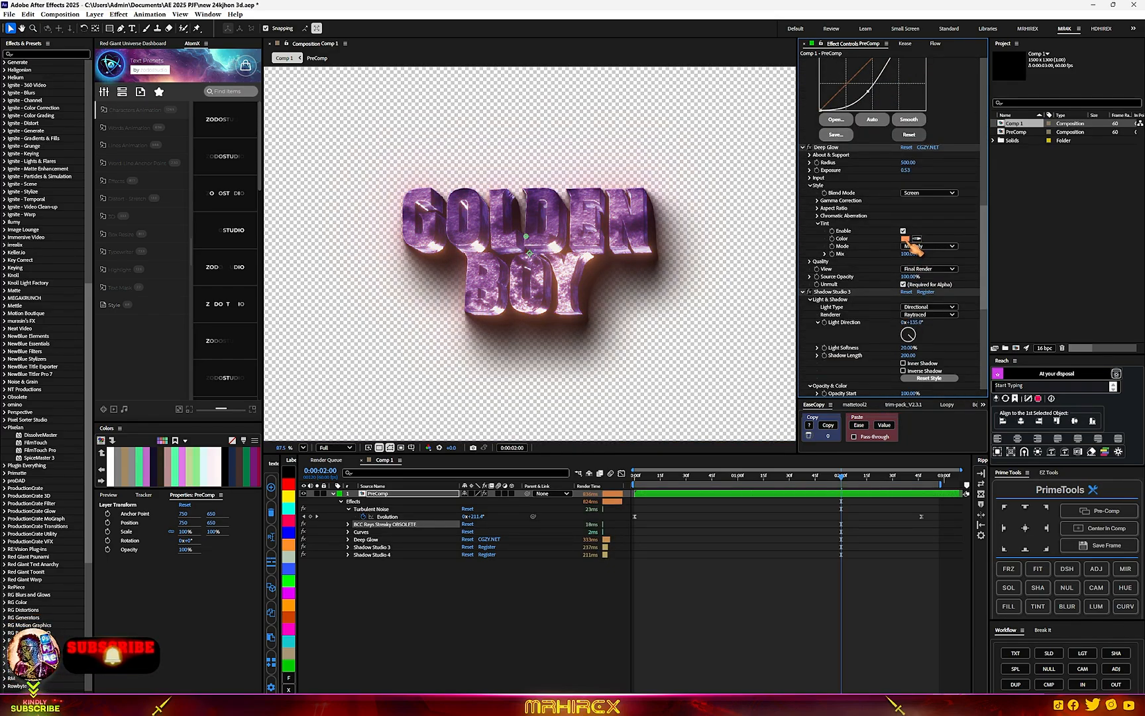
{"action": "left_click", "coordinate": [905, 239]}
{"action": "left_click_drag", "start_coordinate": [595, 399], "coordinate": [600, 343]}
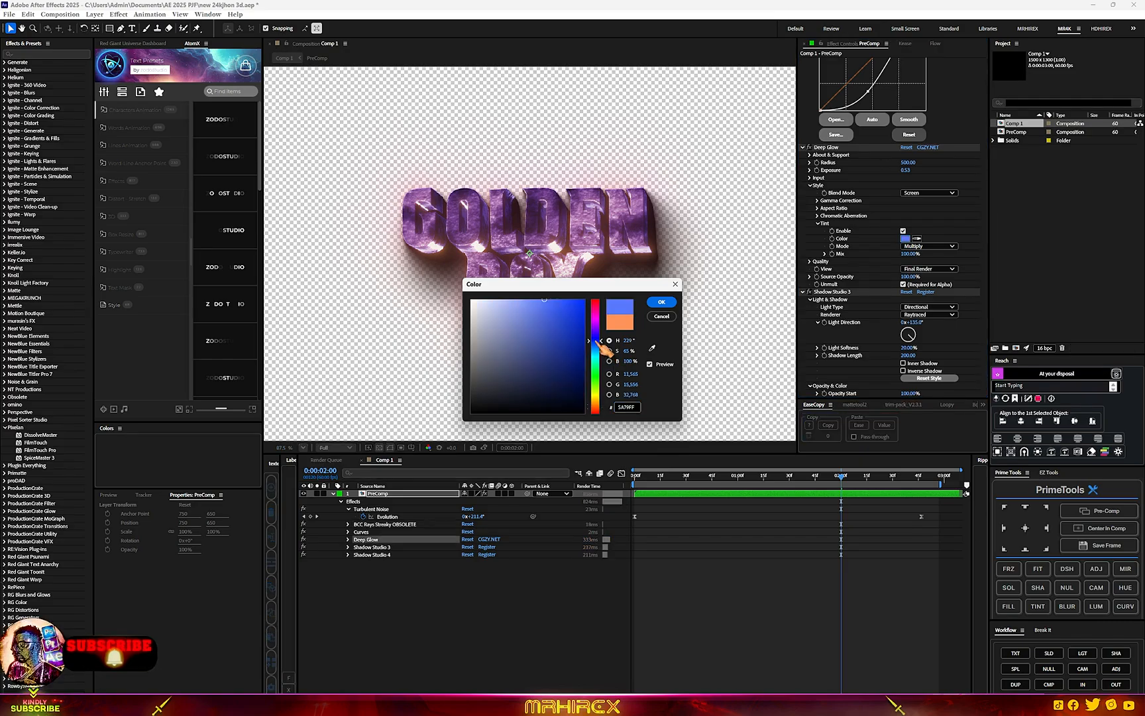
{"action": "mouse_move", "coordinate": [546, 303]}
{"action": "left_mouse_down"}
{"action": "mouse_move", "coordinate": [582, 302]}
{"action": "mouse_move", "coordinate": [526, 309]}
{"action": "mouse_move", "coordinate": [546, 308]}
{"action": "left_mouse_up"}
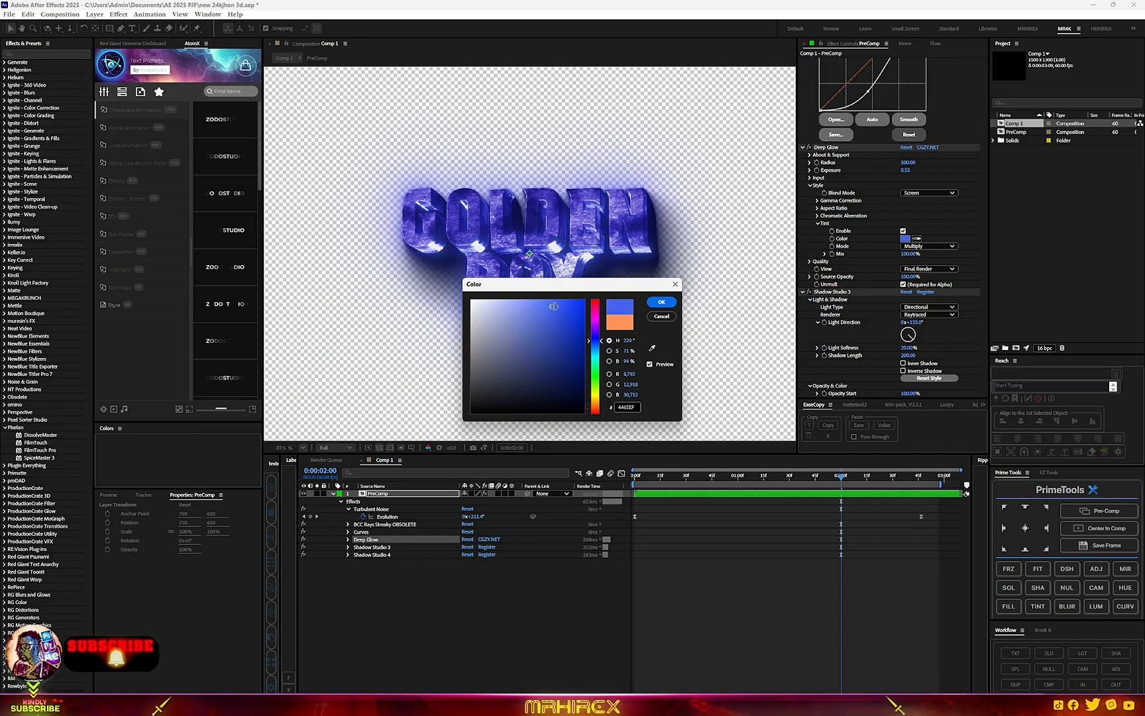
{"action": "left_click", "coordinate": [660, 301]}
Steepen the RGB curve in the Curves effect into a stronger S shape for more contrast on the text
{"action": "scroll", "coordinate": [910, 223], "scroll_direction": "up", "scroll_amount": 3}
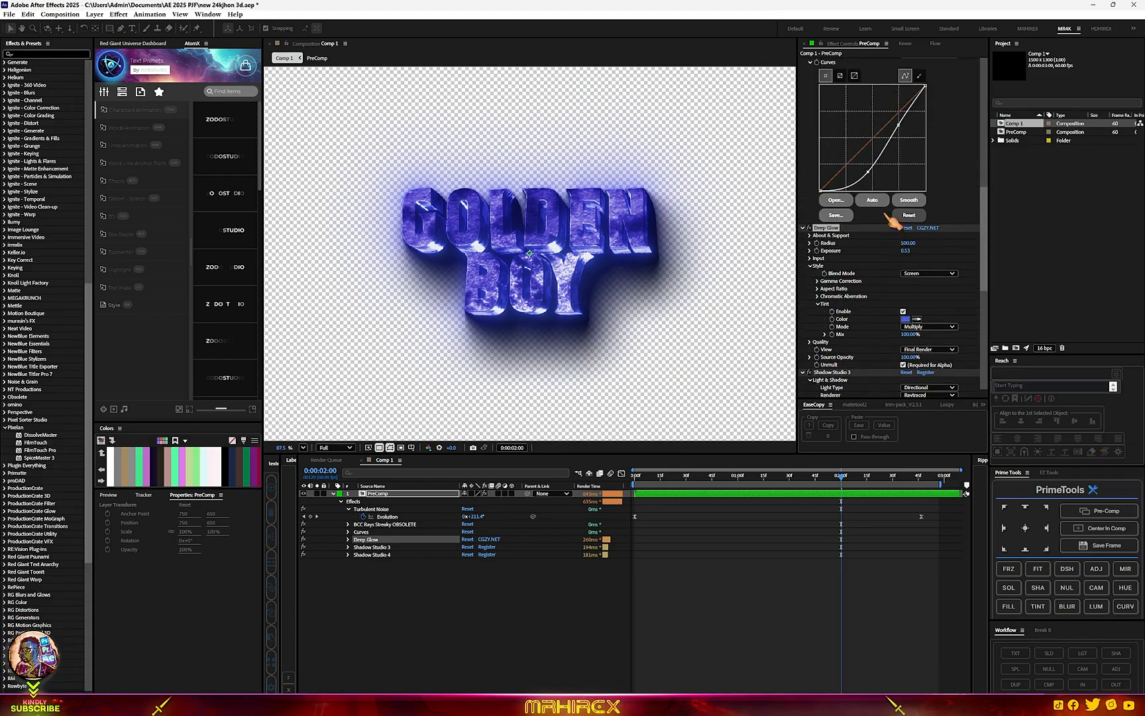
{"action": "left_click", "coordinate": [884, 179]}
{"action": "left_click_drag", "start_coordinate": [876, 172], "coordinate": [878, 177]}
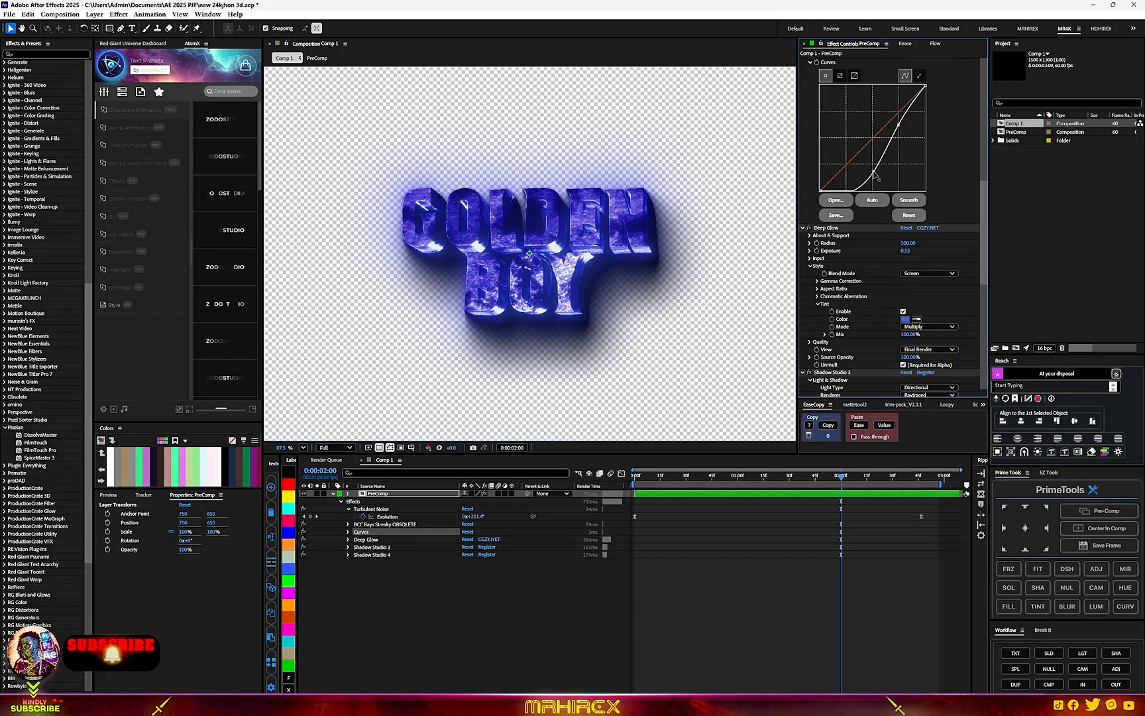
{"action": "left_click_drag", "start_coordinate": [899, 124], "coordinate": [891, 125]}
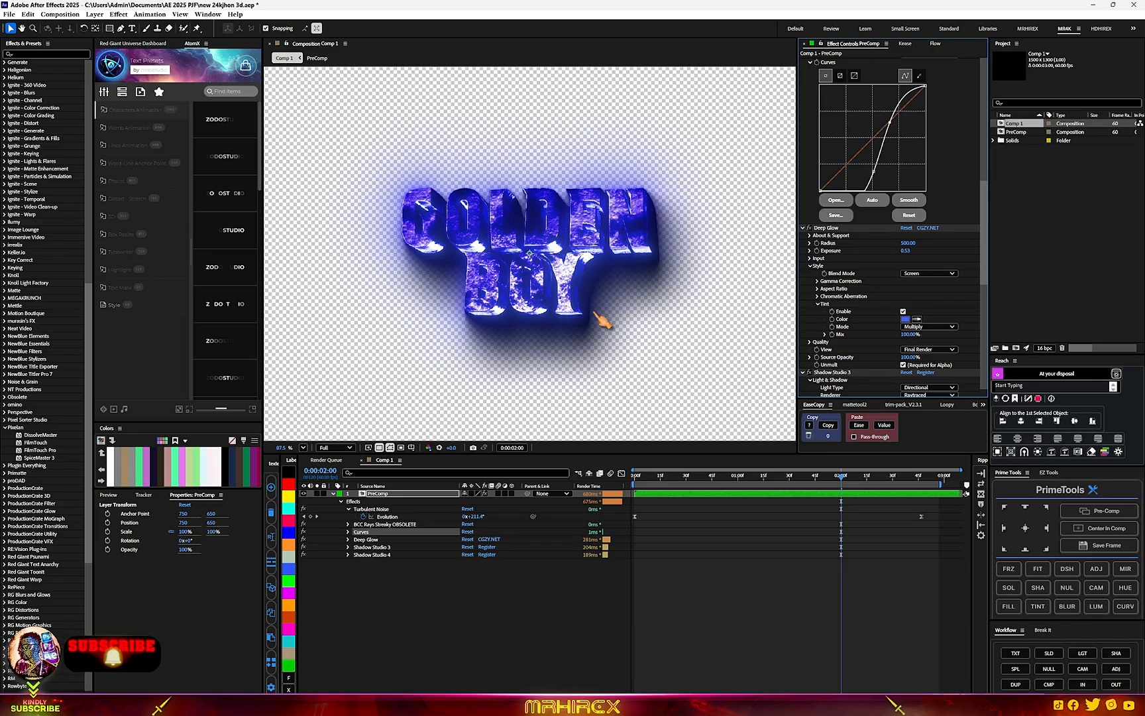
Set Shadow Length to 169 in Shadow Studio 3 and to 44 in Shadow Studio 4
{"action": "scroll", "coordinate": [909, 318], "scroll_direction": "down", "scroll_amount": 10}
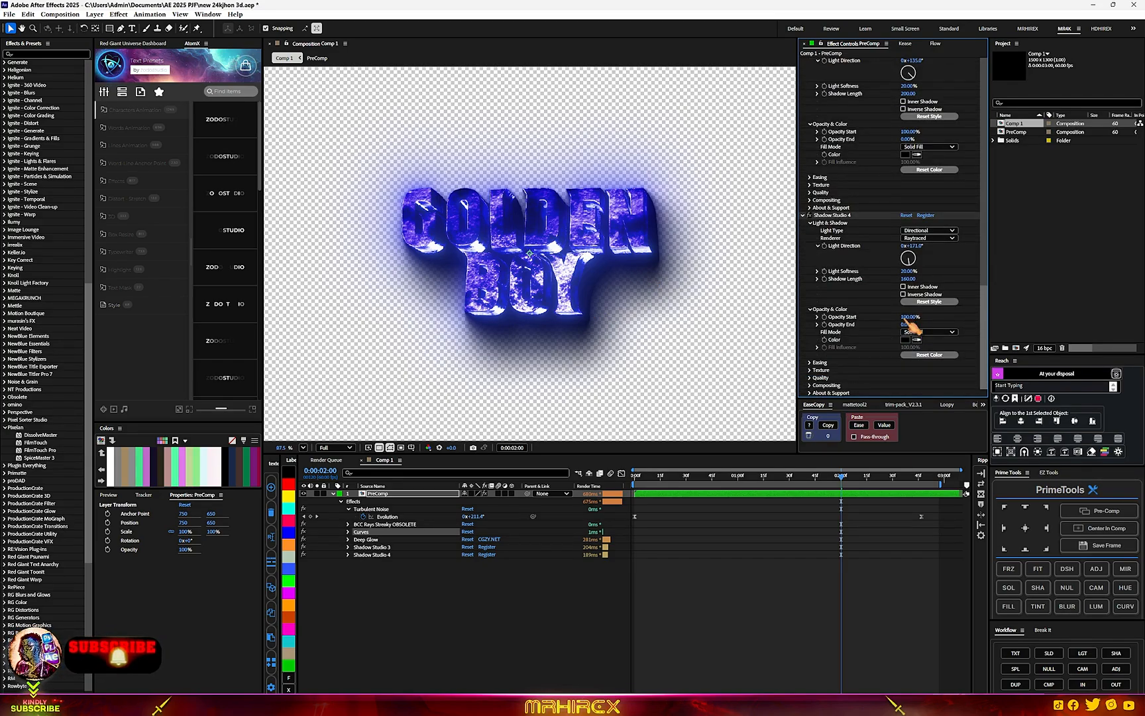
{"action": "scroll", "coordinate": [909, 333], "scroll_direction": "up", "scroll_amount": 12}
Try the red-yellow.bsp and red-green.bsp color presets in the BCC Rays Streaky effect
{"action": "left_click", "coordinate": [885, 268]}
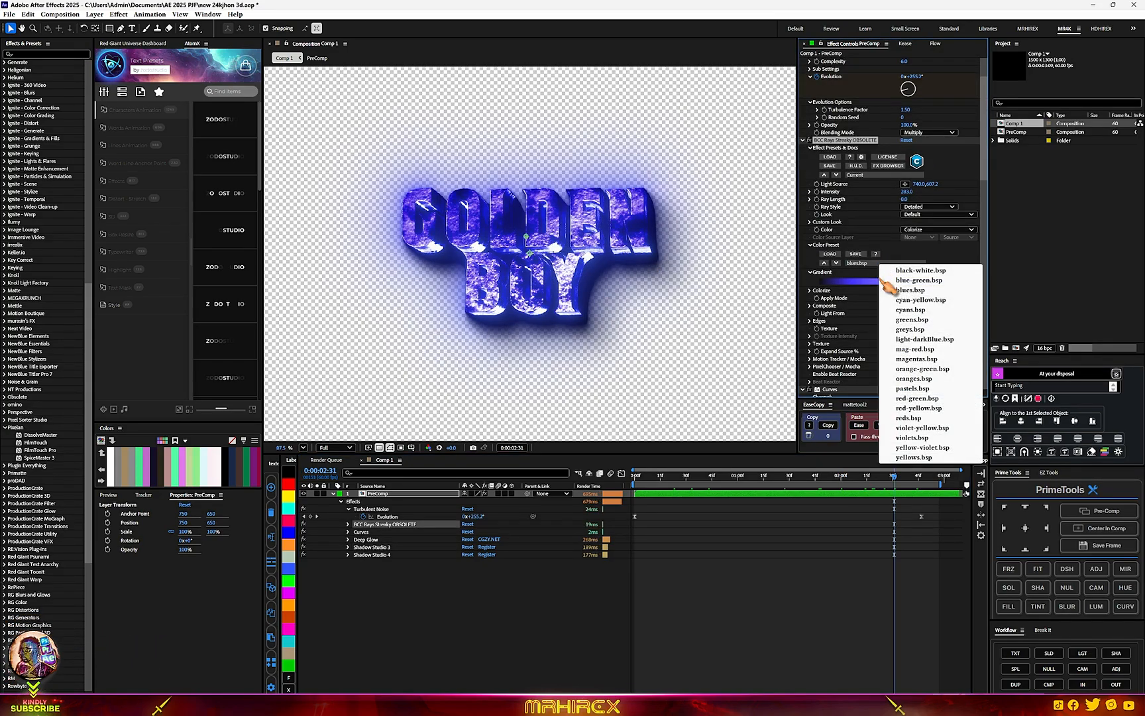
{"action": "left_click", "coordinate": [922, 408]}
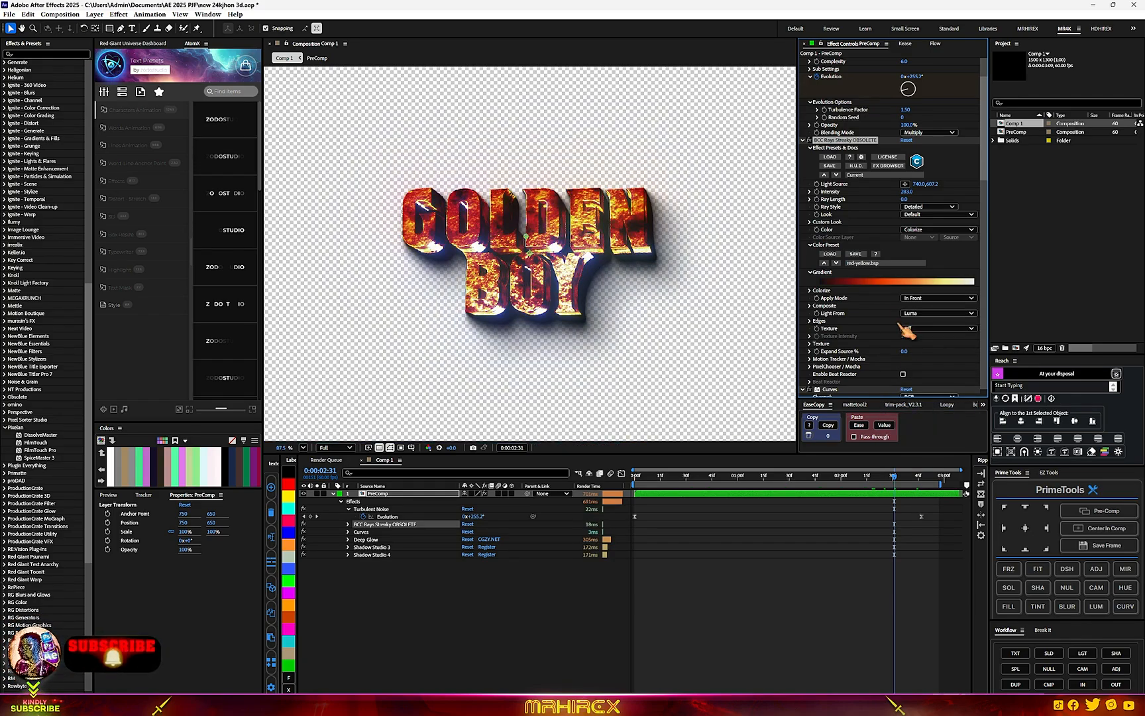
{"action": "left_click", "coordinate": [892, 265]}
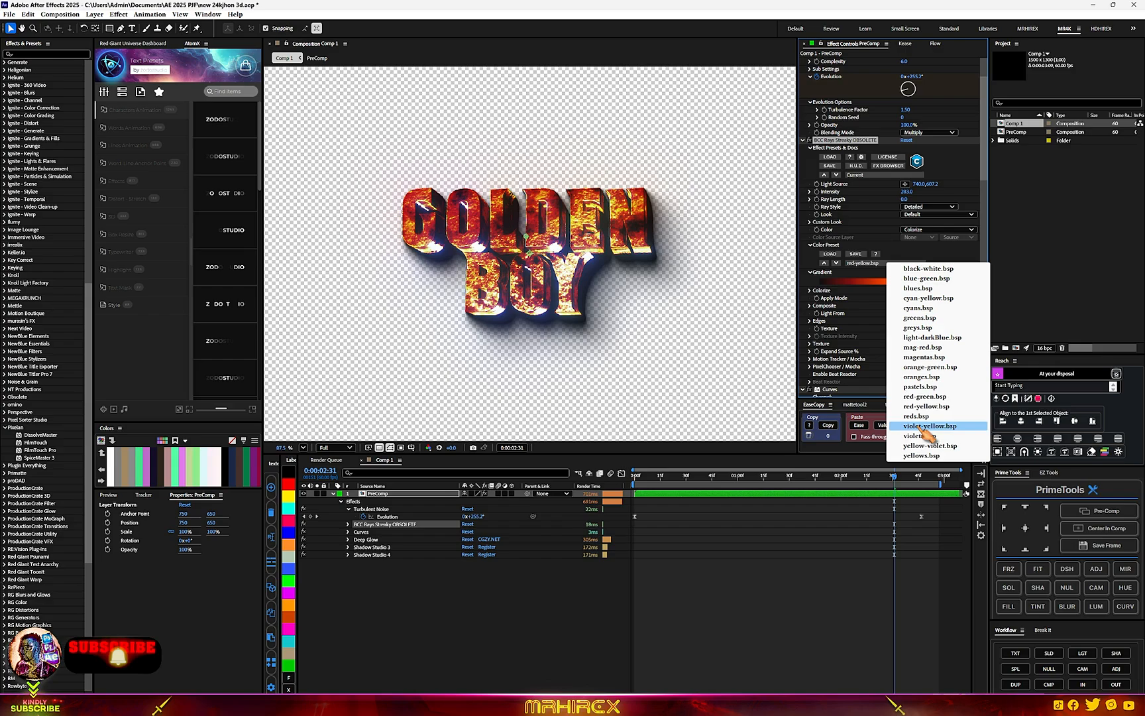
{"action": "left_click", "coordinate": [925, 396]}
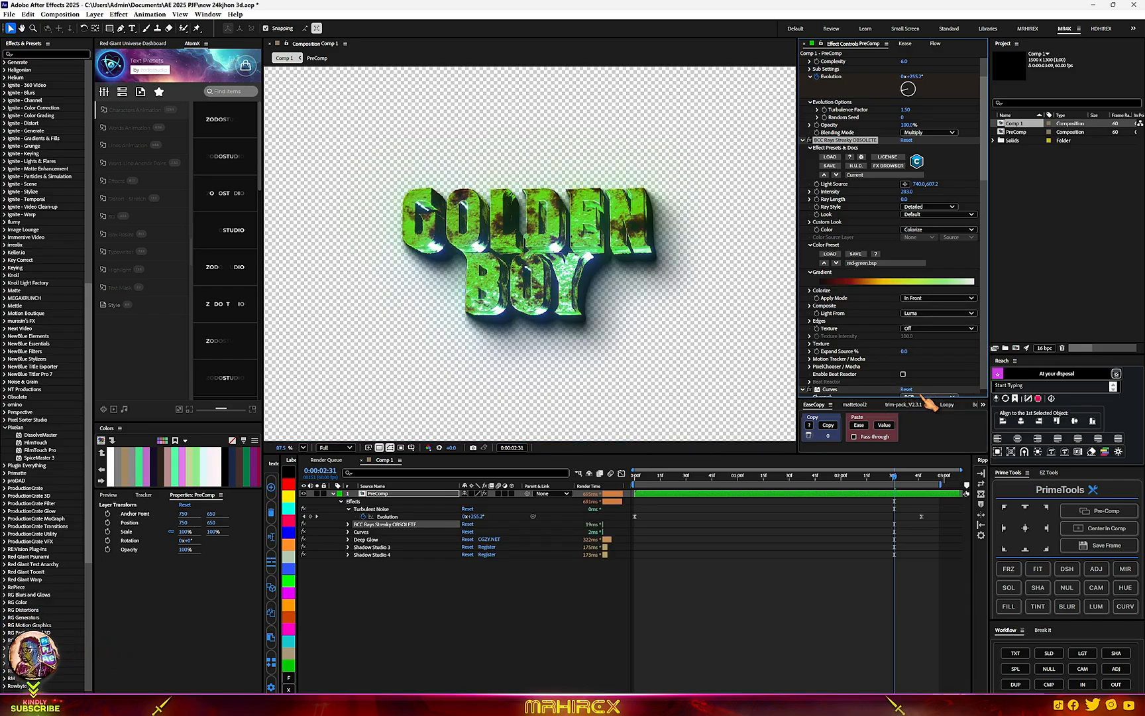
Sample a green from the GOLDEN BOY lettering as Deep Glow's Tint color and preview the animation up to 0:00:01:53
{"action": "scroll", "coordinate": [896, 298], "scroll_direction": "down", "scroll_amount": 10}
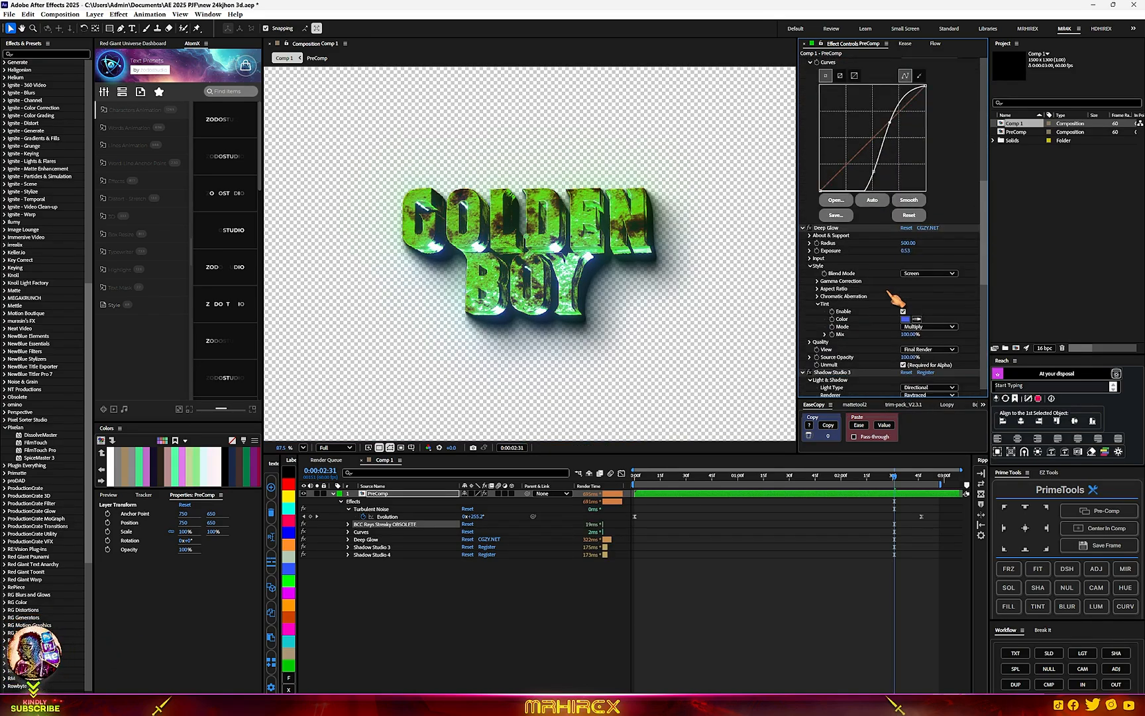
{"action": "scroll", "coordinate": [895, 299], "scroll_direction": "down", "scroll_amount": 6}
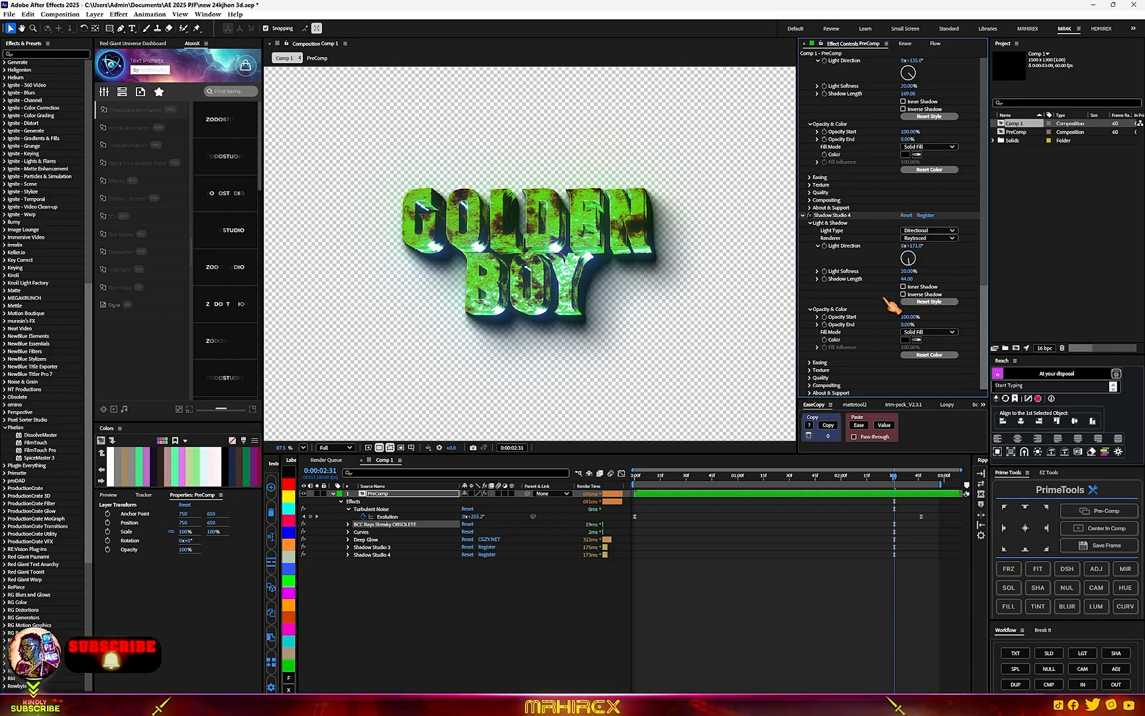
{"action": "scroll", "coordinate": [888, 300], "scroll_direction": "up", "scroll_amount": 8}
{"action": "left_click", "coordinate": [917, 258]}
{"action": "left_click", "coordinate": [624, 204]}
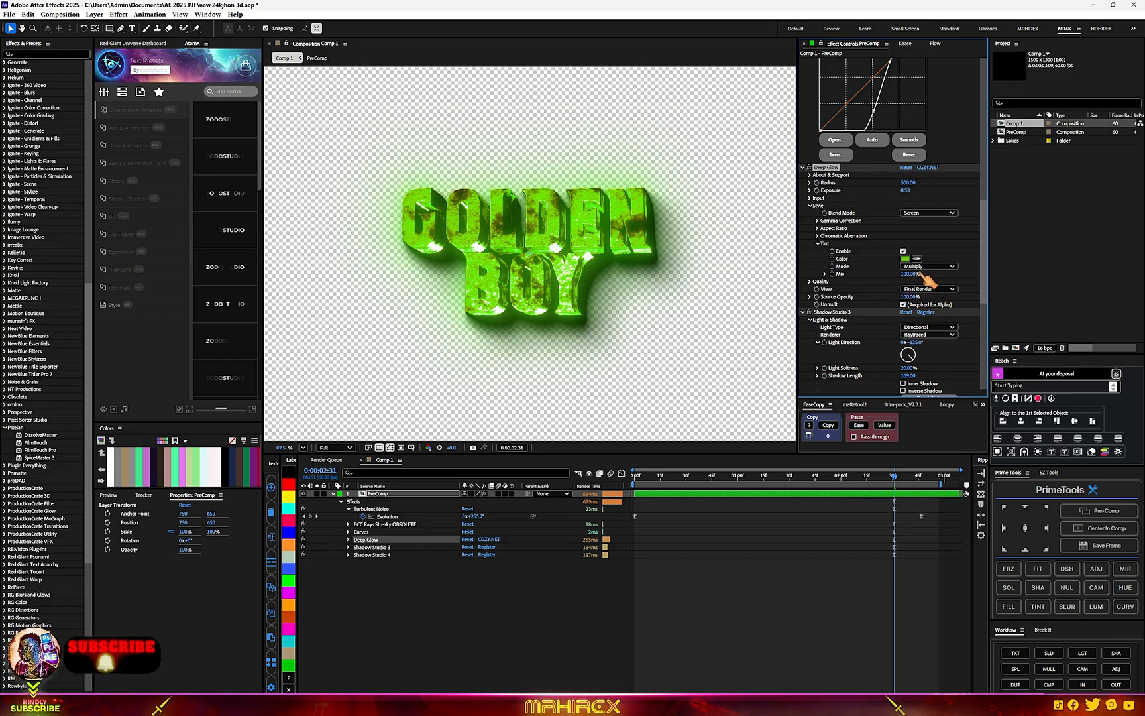
{"action": "left_click", "coordinate": [740, 475]}
{"action": "left_click_drag", "start_coordinate": [745, 485], "coordinate": [836, 497]}
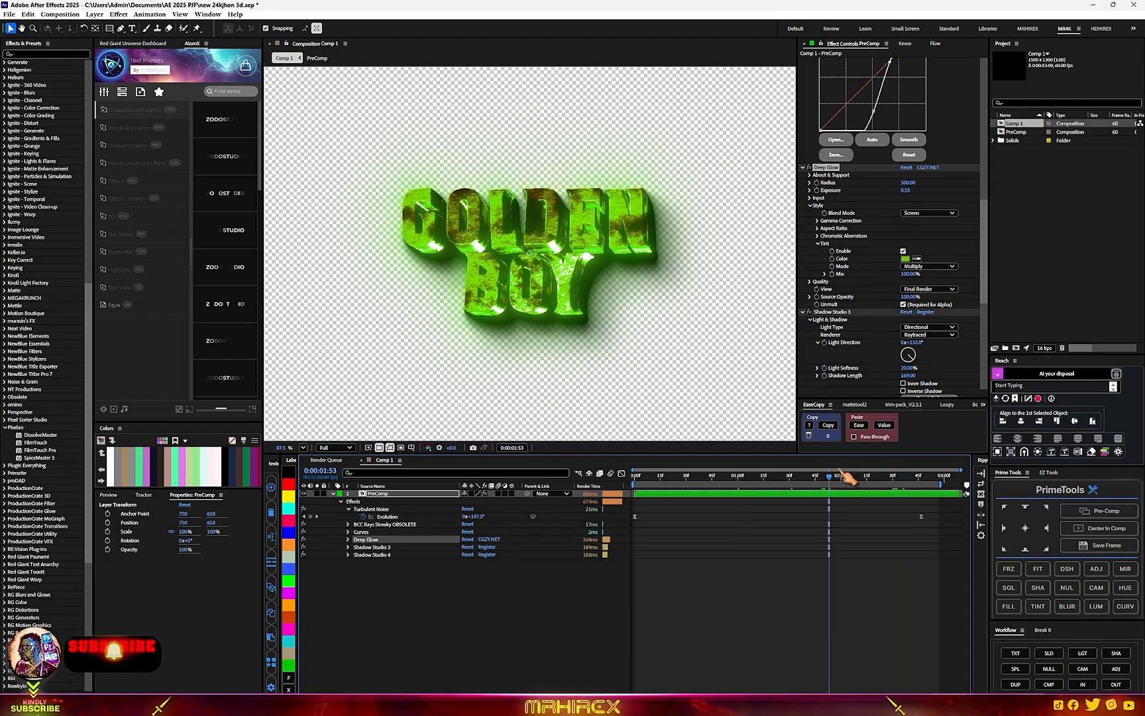
Load the oranges.bsp preset into BCC Rays Streaky and sample Deep Glow's Tint color from the golden lettering, checking the result at 0:00:01:28
{"action": "scroll", "coordinate": [871, 278], "scroll_direction": "up", "scroll_amount": 10}
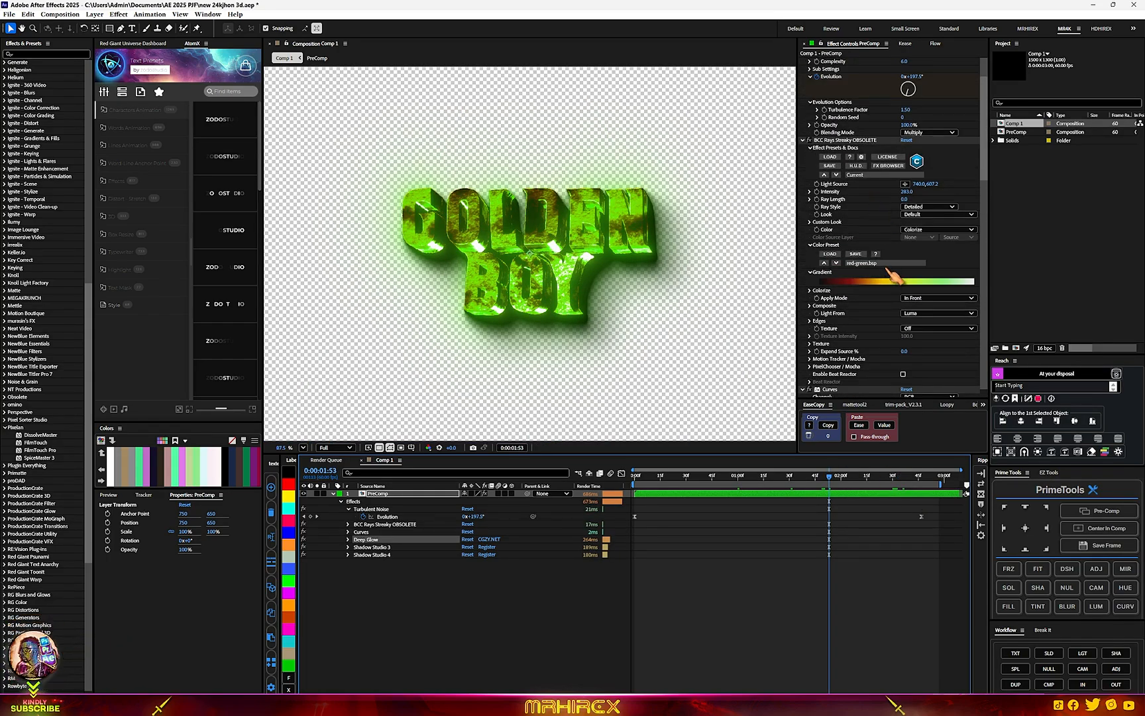
{"action": "left_click", "coordinate": [895, 264]}
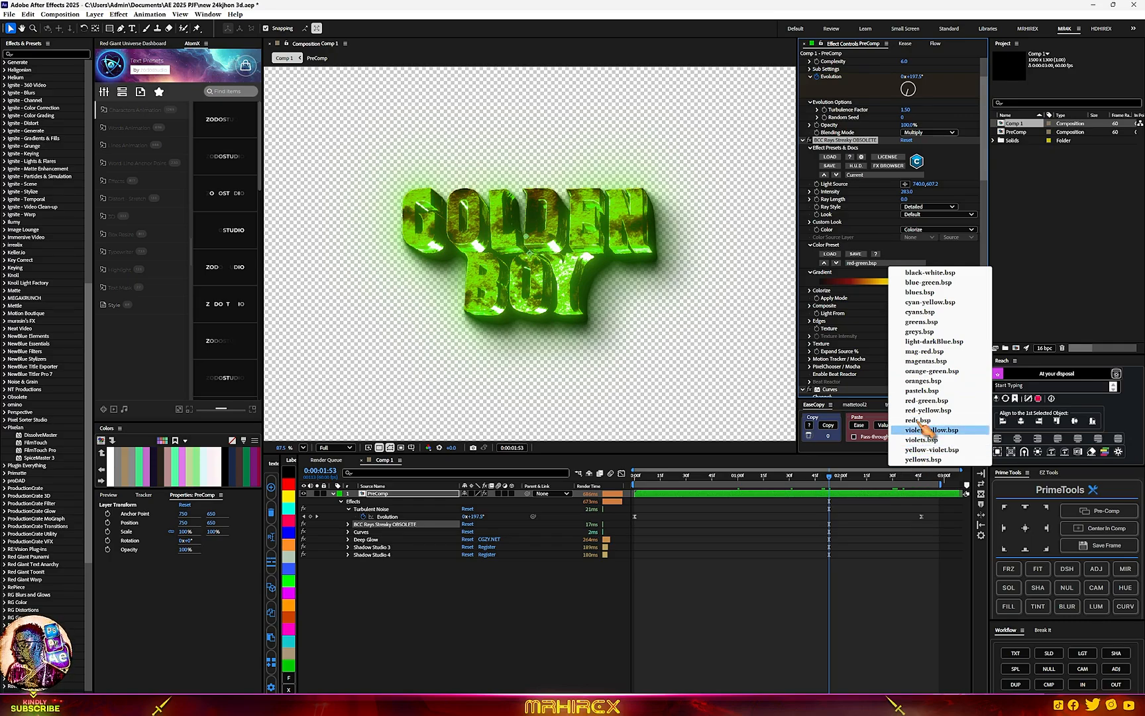
{"action": "left_click", "coordinate": [926, 381]}
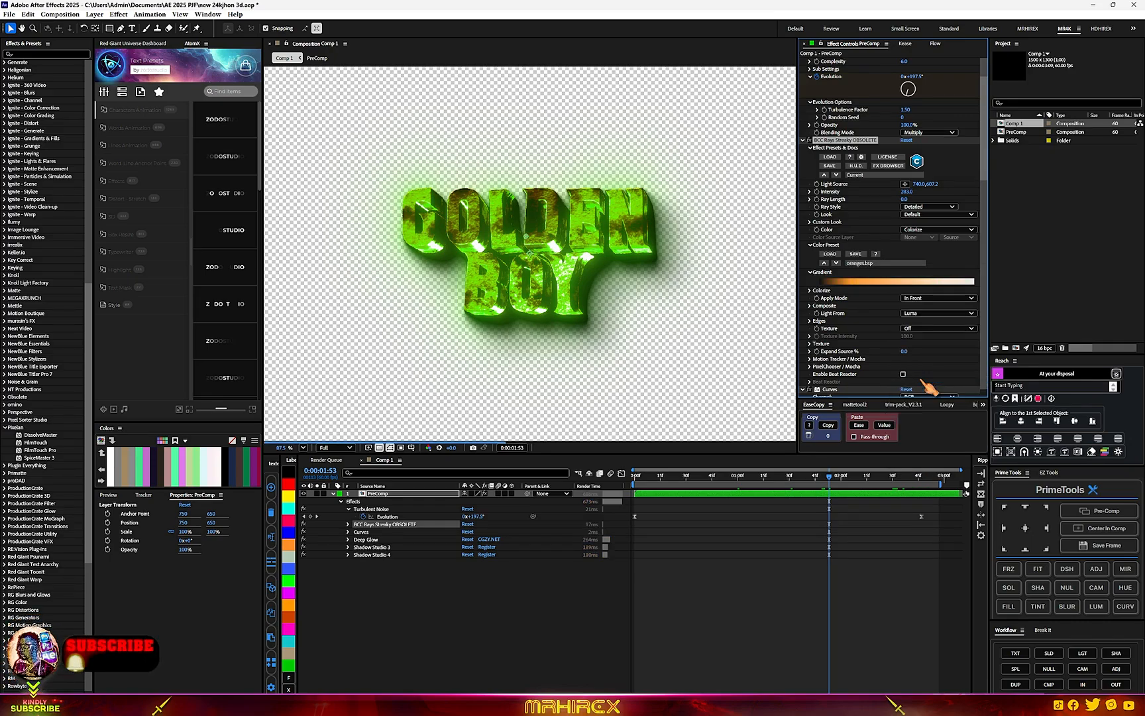
{"action": "scroll", "coordinate": [901, 360], "scroll_direction": "down", "scroll_amount": 10}
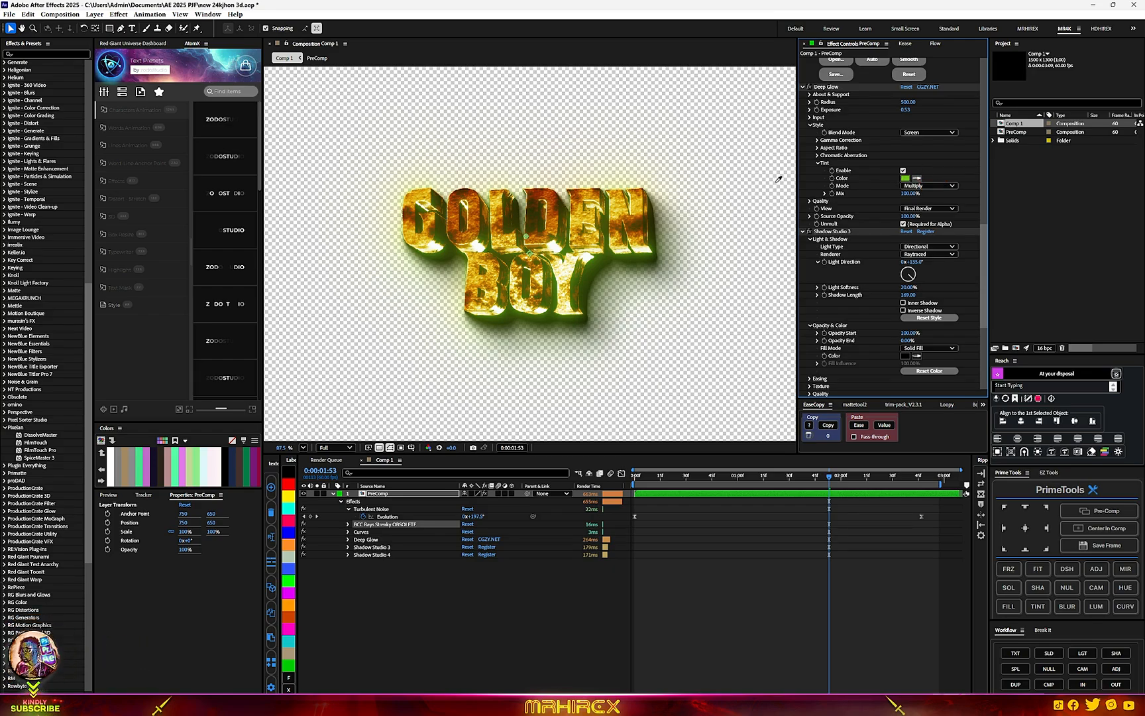
{"action": "left_click", "coordinate": [635, 202]}
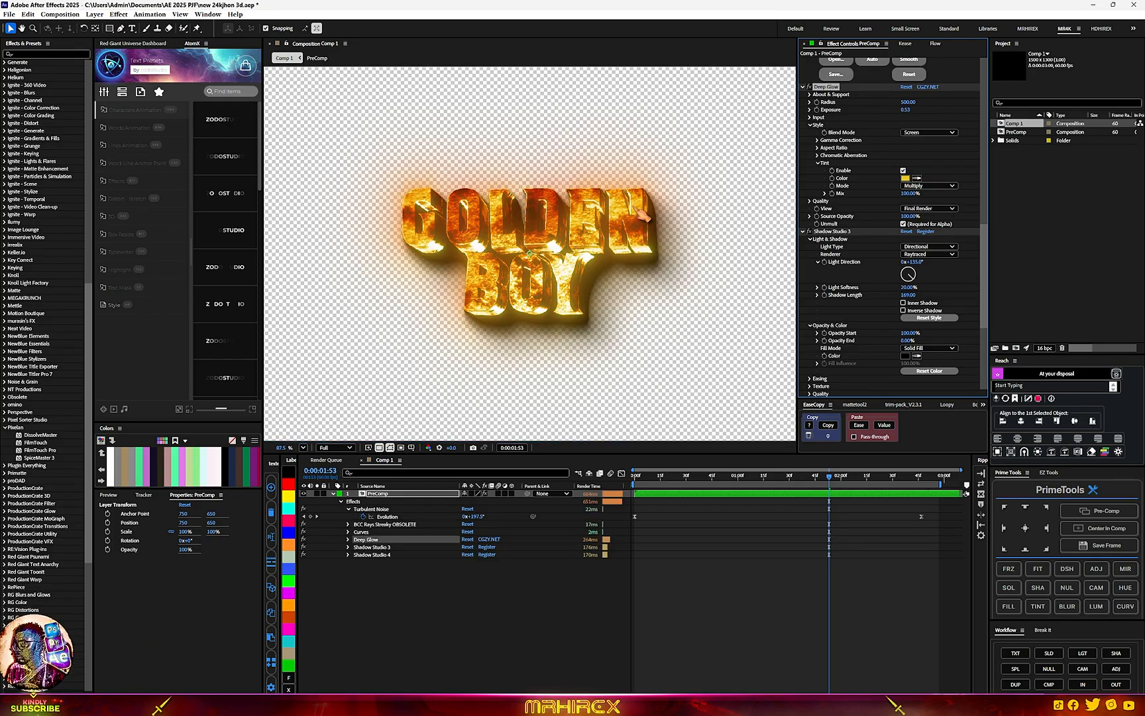
{"action": "left_click_drag", "start_coordinate": [829, 476], "coordinate": [788, 478]}
Open the PreComp, make the GOLDEN BOY text layer visible and set its tracking to 163
{"action": "double_click", "coordinate": [402, 495]}
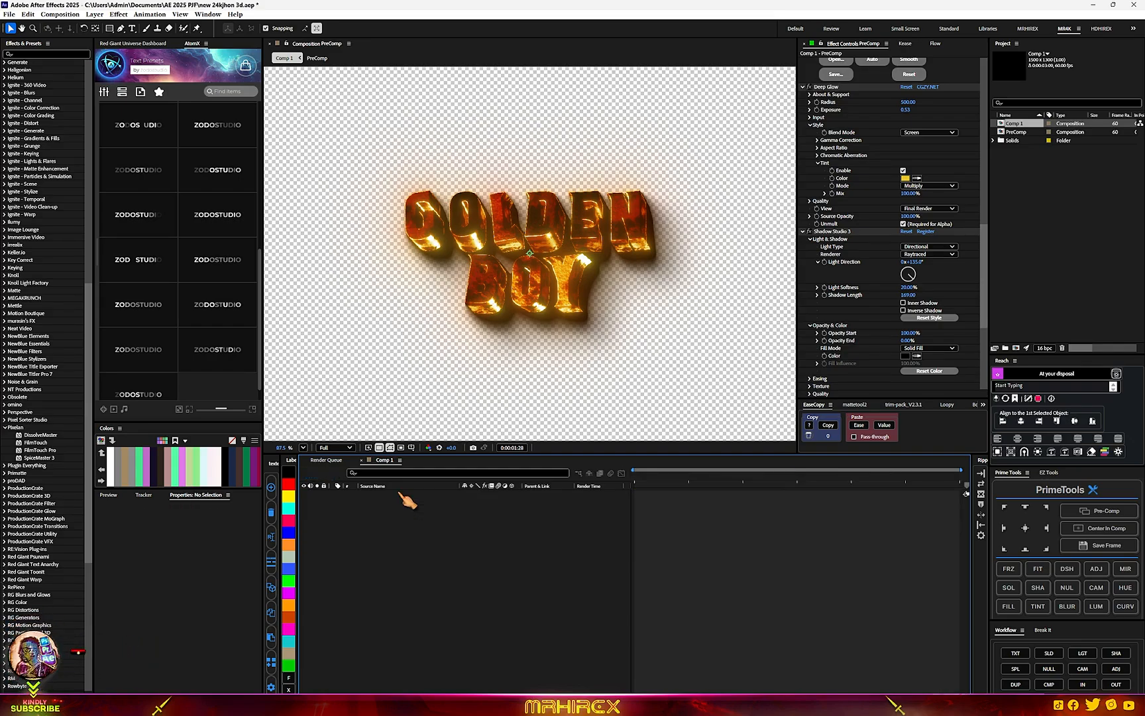
{"action": "left_click", "coordinate": [398, 501]}
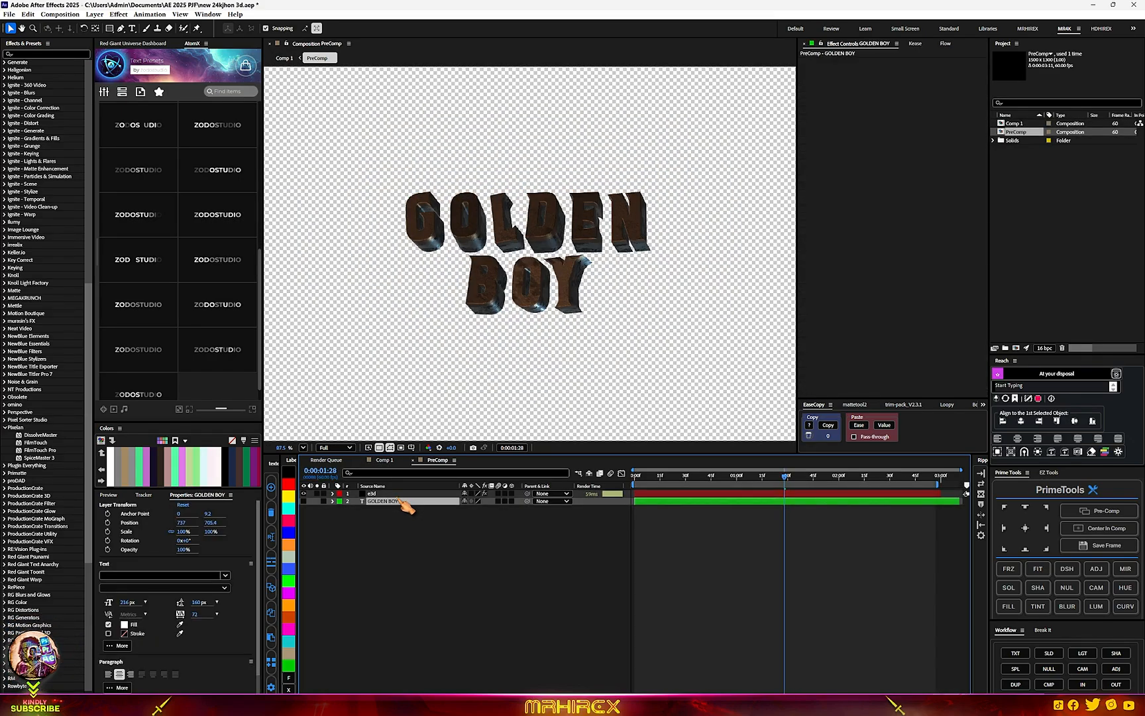
{"action": "left_click", "coordinate": [303, 501]}
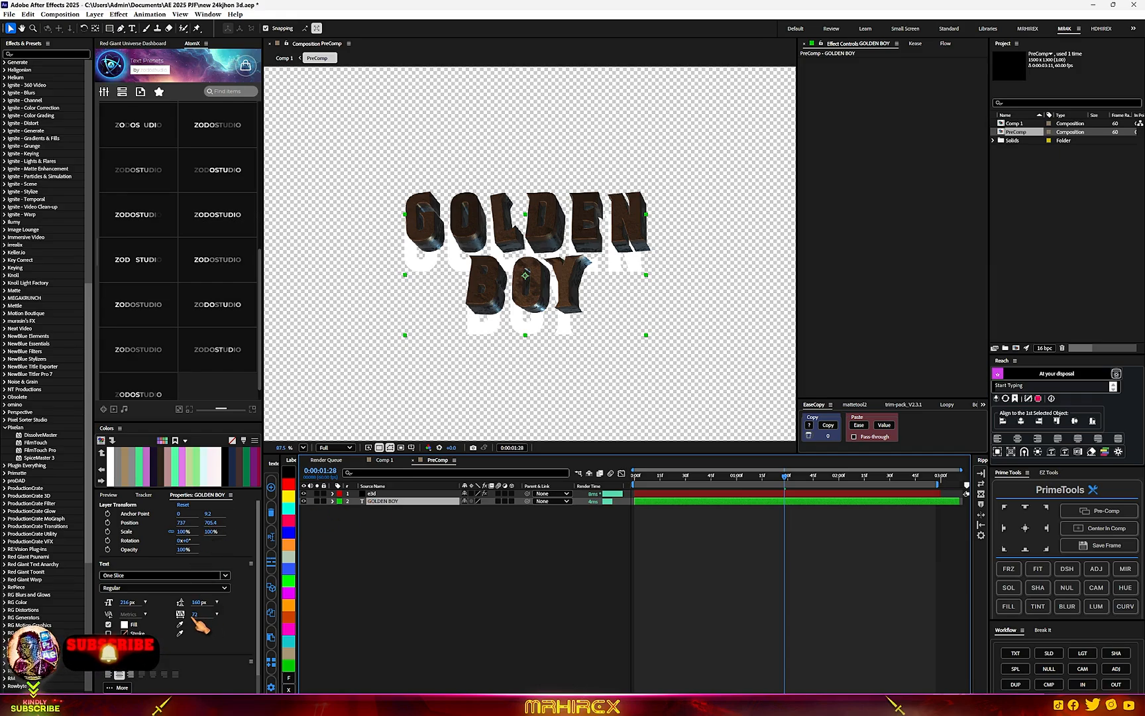
{"action": "left_click_drag", "start_coordinate": [197, 616], "coordinate": [237, 616]}
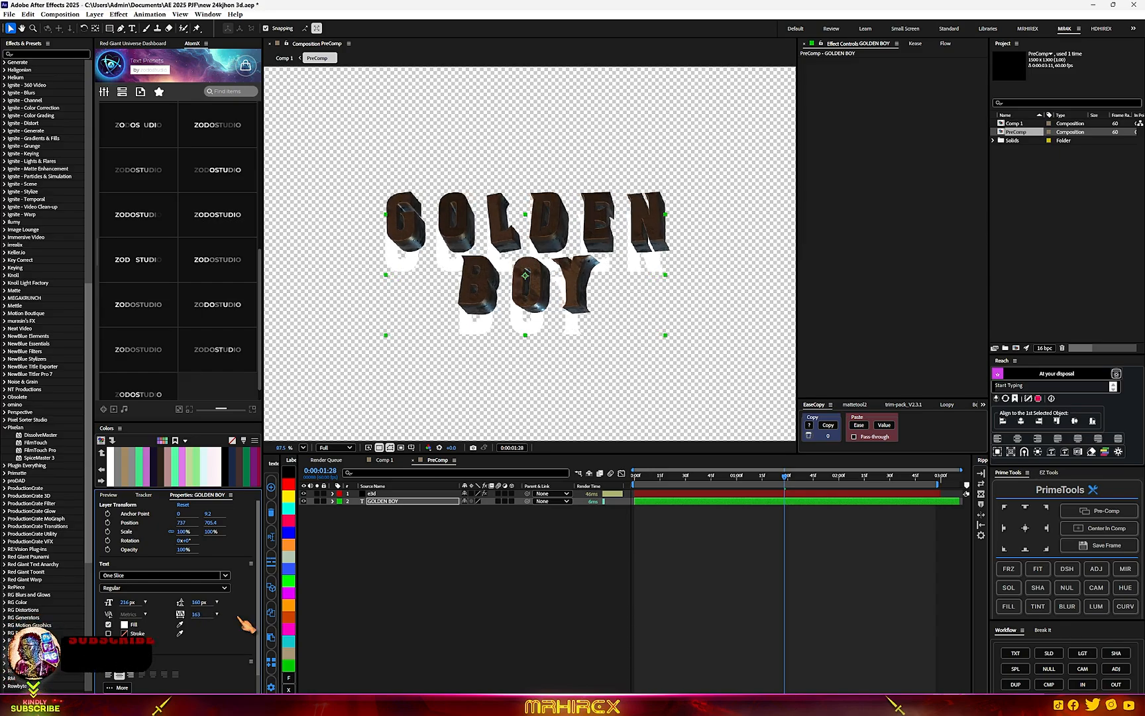
Hide the GOLDEN BOY text layer in the PreComp and preview Comp 1's animation up to 0:00:02:20
{"action": "left_click", "coordinate": [384, 459]}
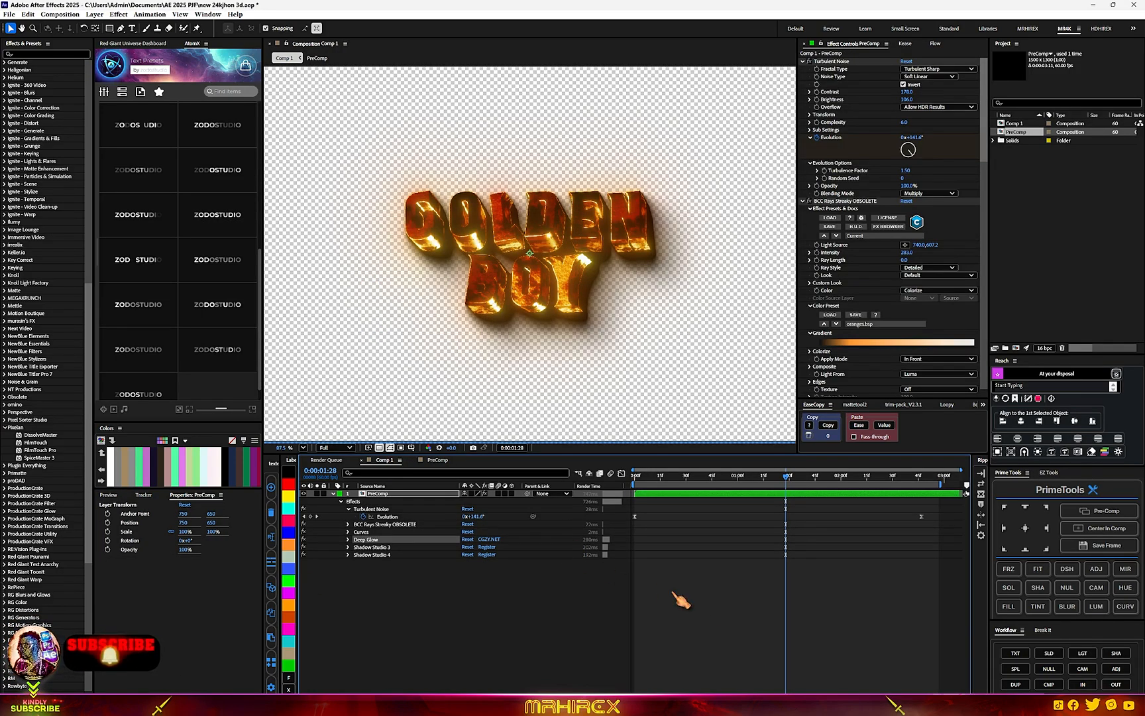
{"action": "left_click", "coordinate": [437, 460]}
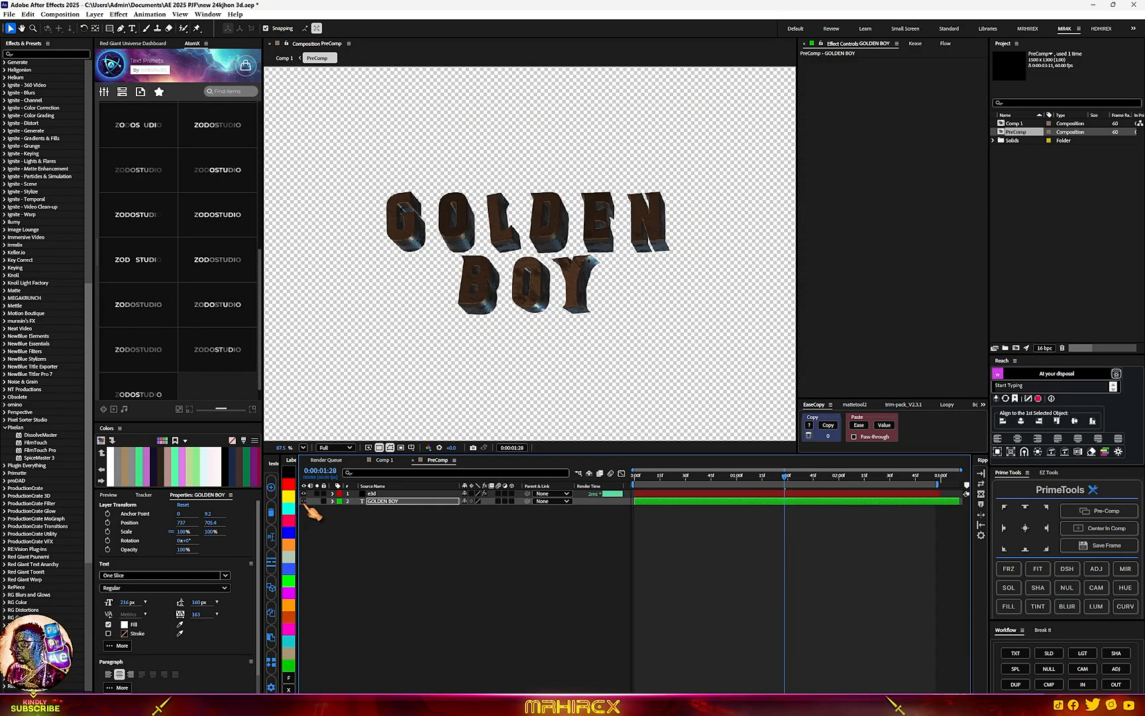
{"action": "left_click", "coordinate": [384, 460]}
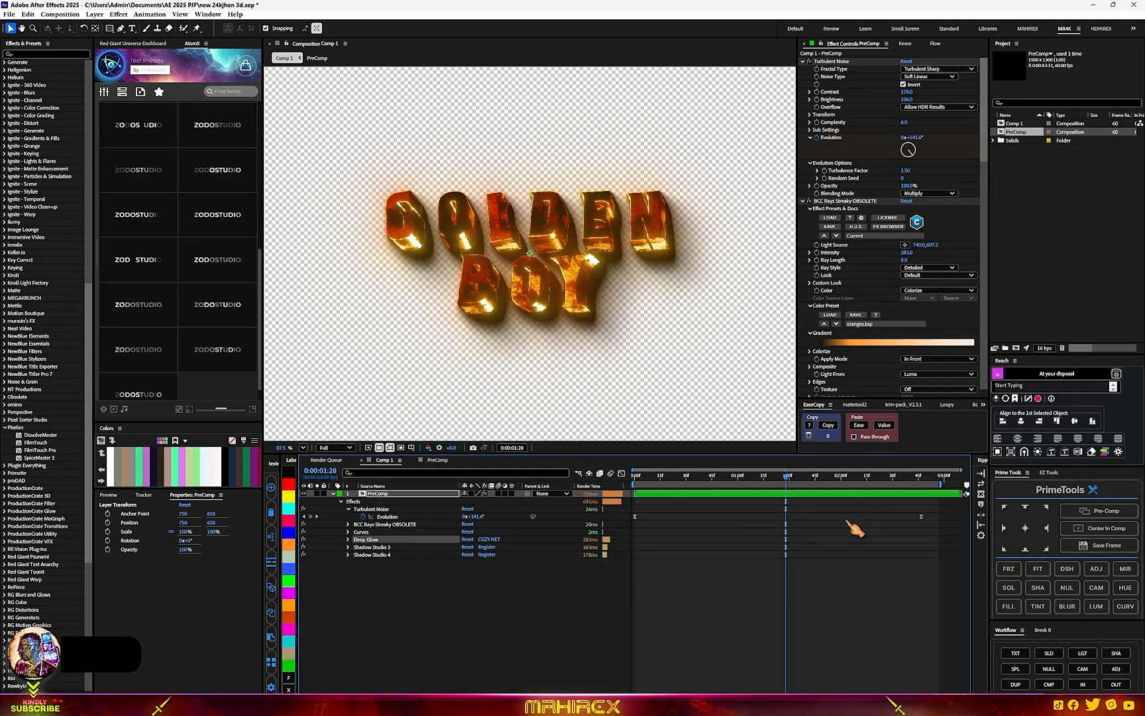
{"action": "left_click_drag", "start_coordinate": [635, 476], "coordinate": [886, 498]}
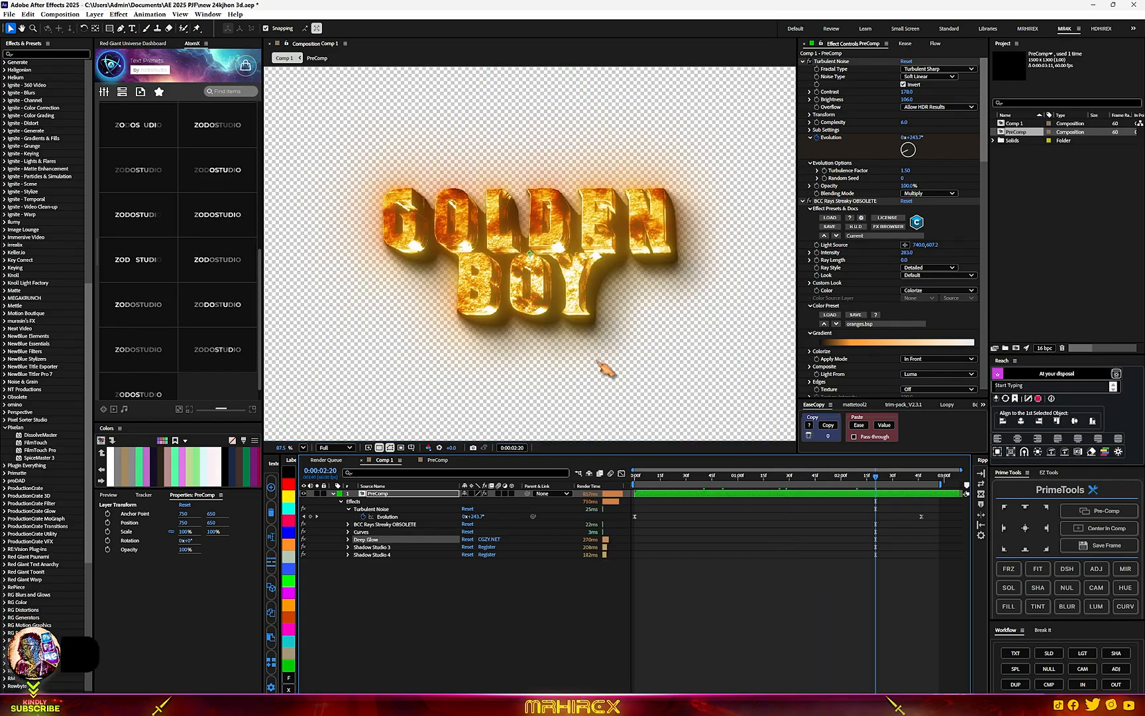
{"action": "scroll", "coordinate": [583, 341], "scroll_direction": "down", "scroll_amount": 2}
{"action": "scroll", "coordinate": [583, 341], "scroll_direction": "down", "scroll_amount": 1}
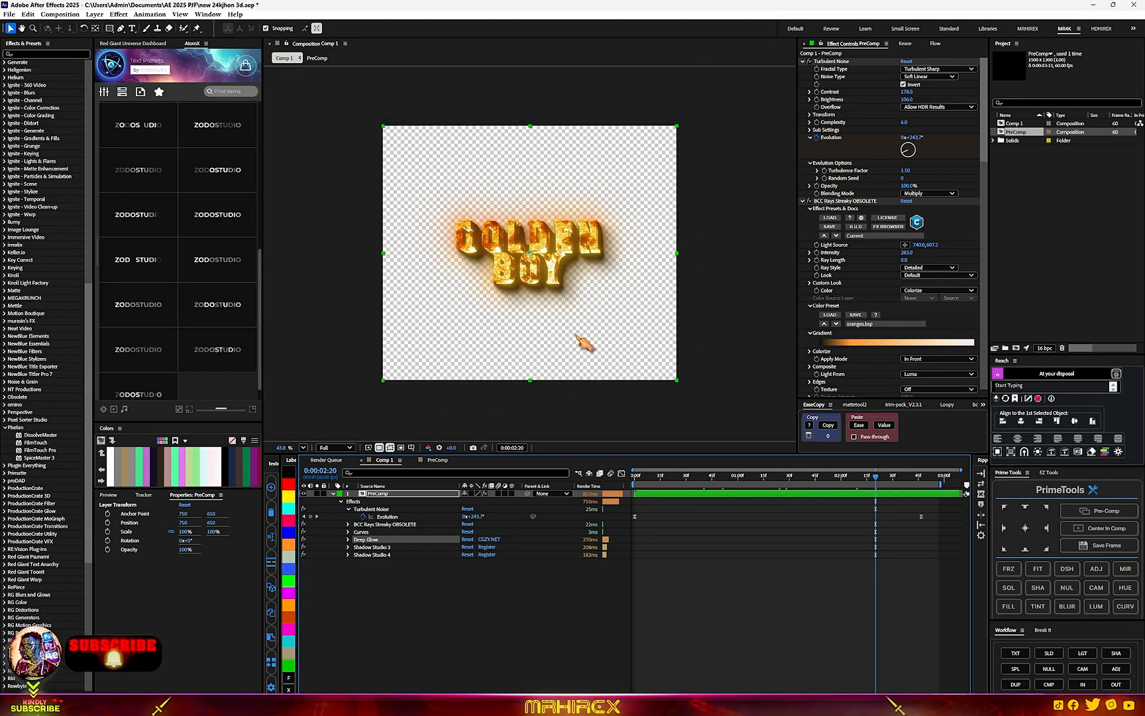
{"action": "scroll", "coordinate": [583, 341], "scroll_direction": "up", "scroll_amount": 2}
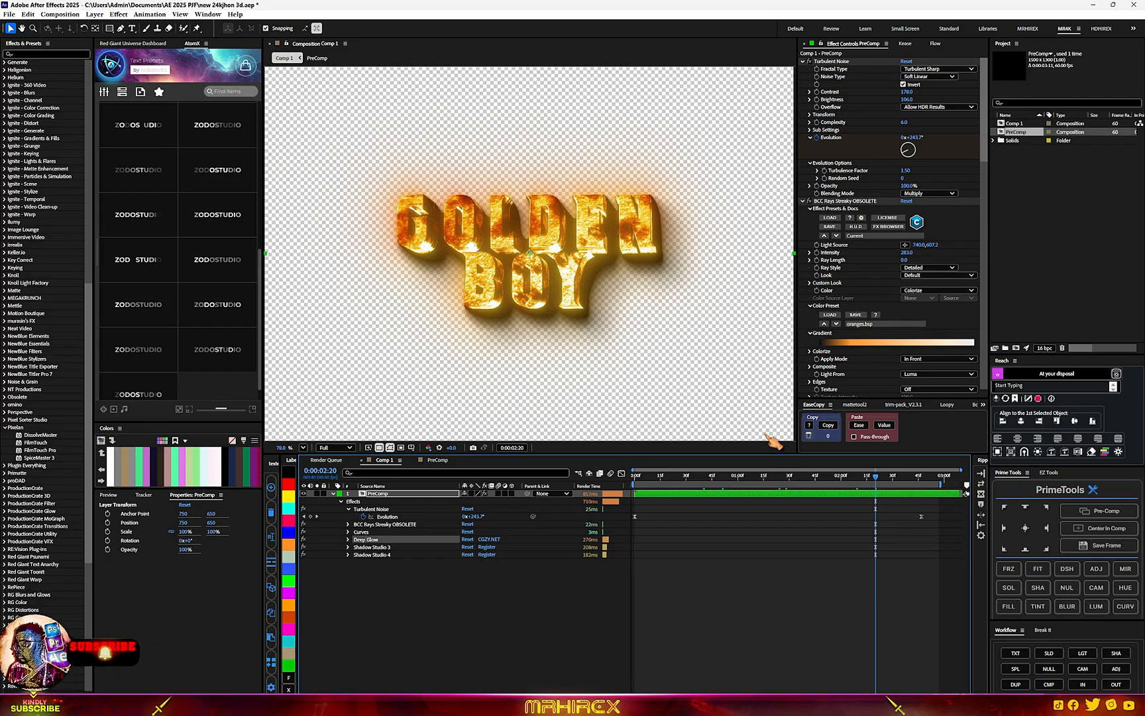
Set Deep Glow's Tint color to a light peach, FFB288, after trying several orange and brown shades
{"action": "scroll", "coordinate": [882, 275], "scroll_direction": "down", "scroll_amount": 8}
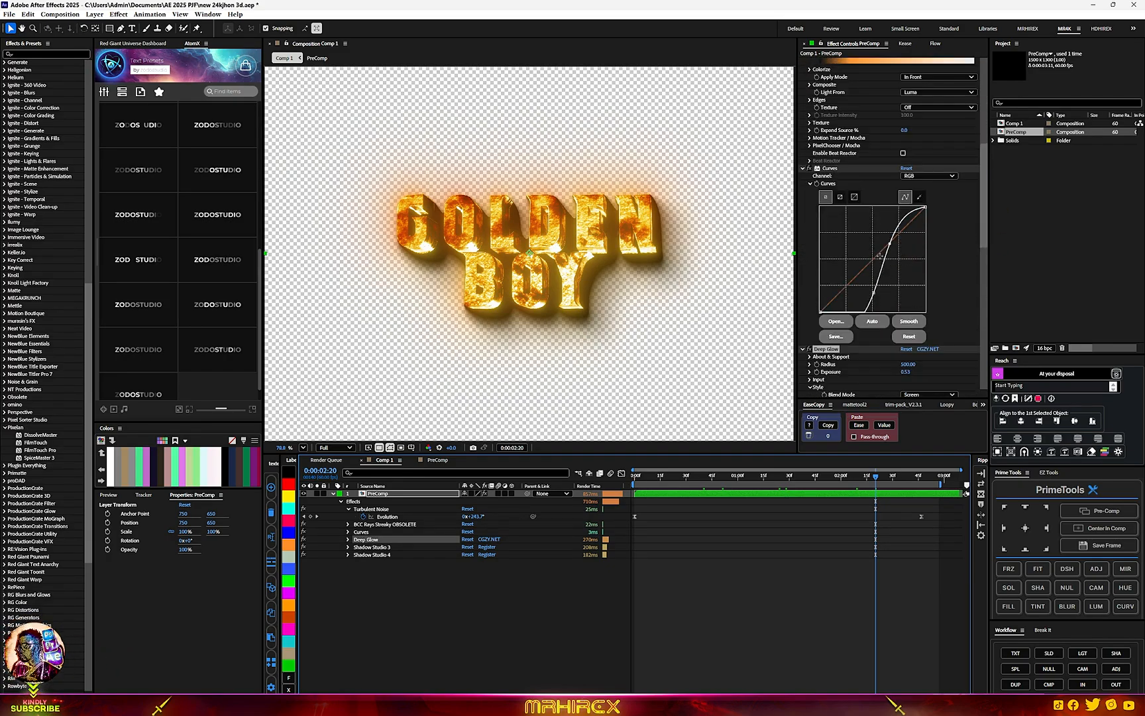
{"action": "scroll", "coordinate": [928, 311], "scroll_direction": "down", "scroll_amount": 3}
{"action": "scroll", "coordinate": [914, 302], "scroll_direction": "down", "scroll_amount": 3}
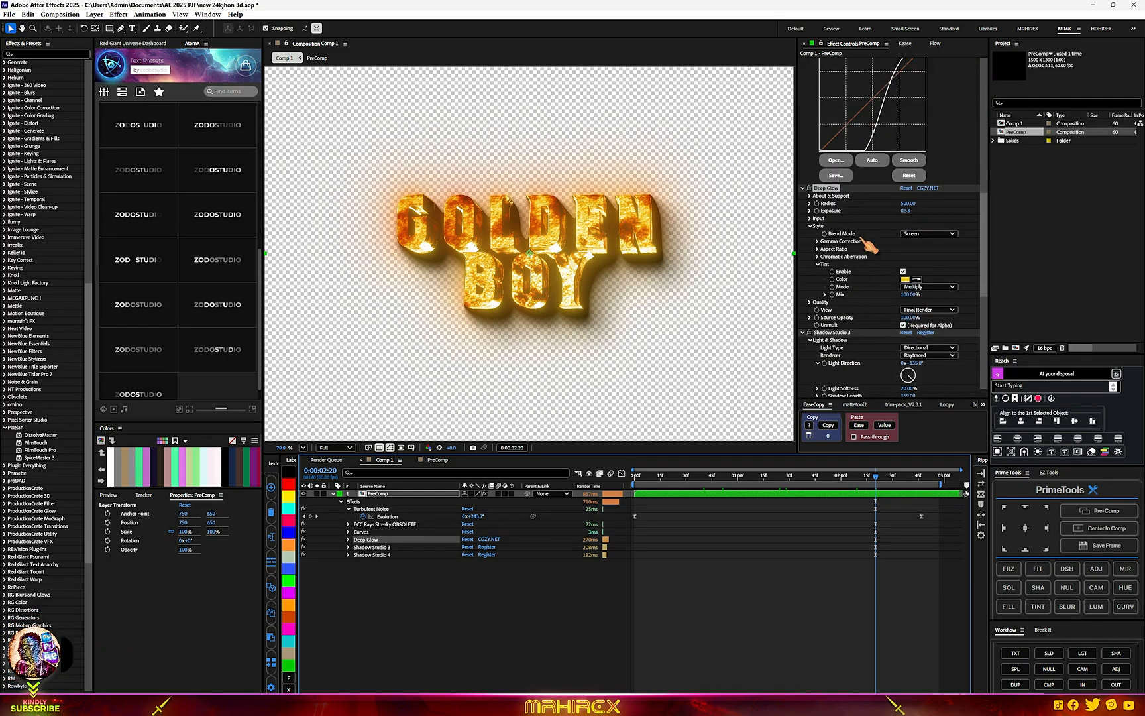
{"action": "scroll", "coordinate": [847, 339], "scroll_direction": "up", "scroll_amount": 2}
{"action": "left_click", "coordinate": [906, 320]}
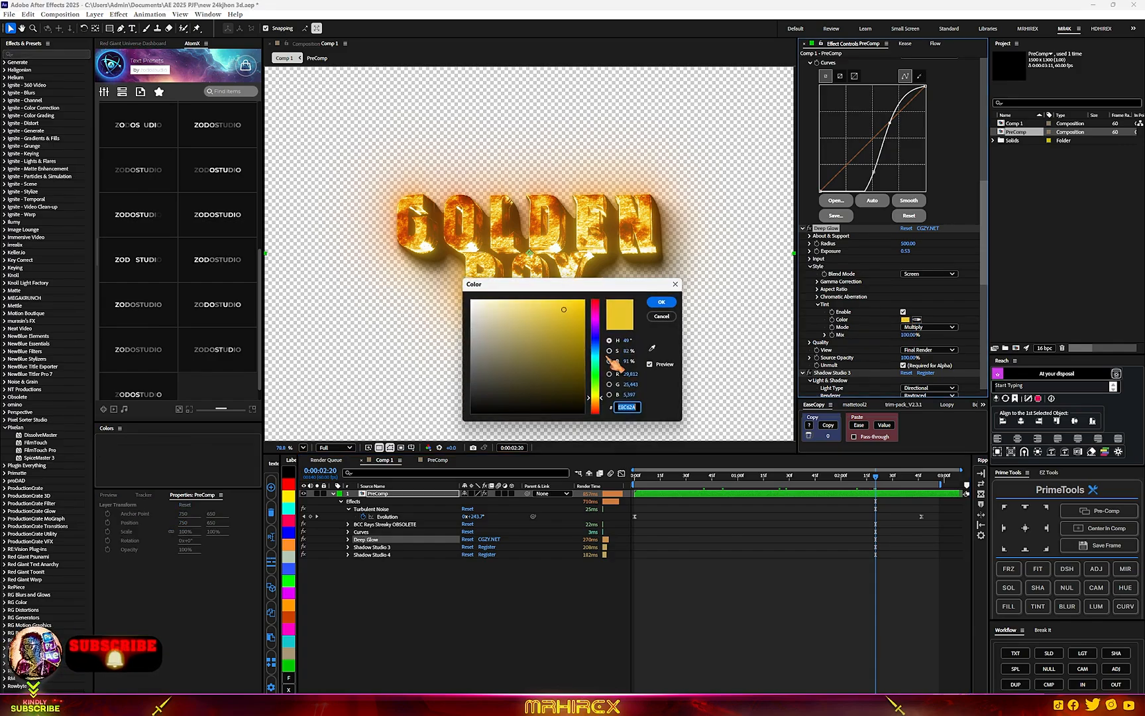
{"action": "left_click", "coordinate": [595, 407]}
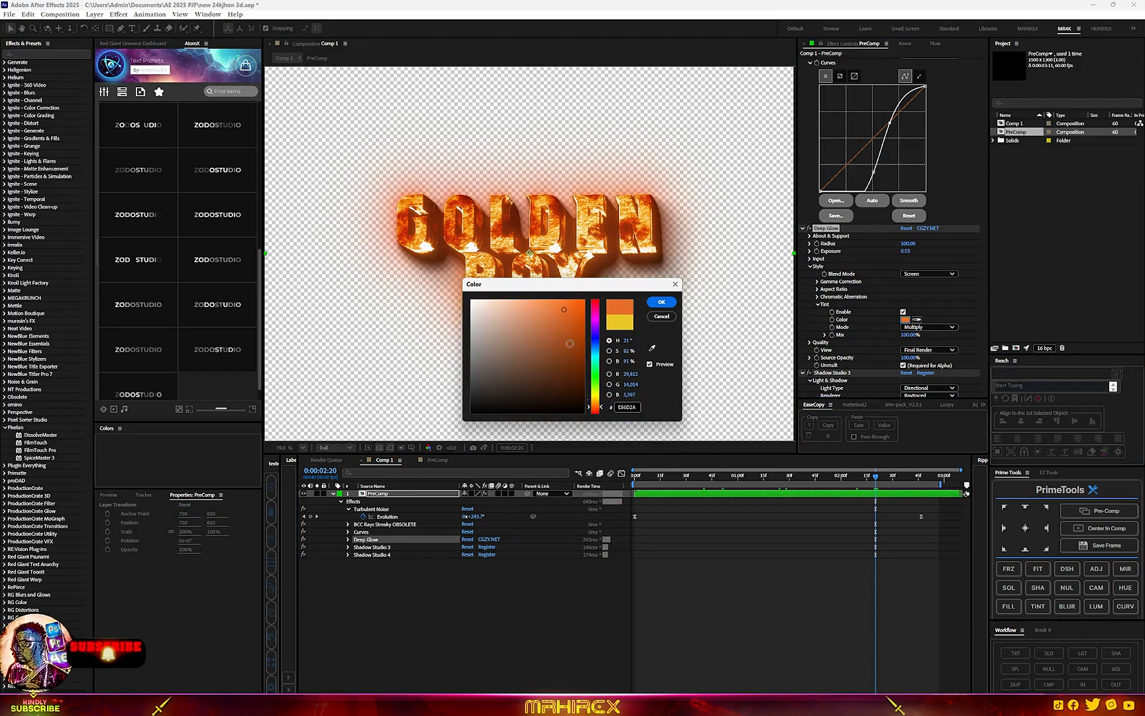
{"action": "left_click", "coordinate": [554, 303]}
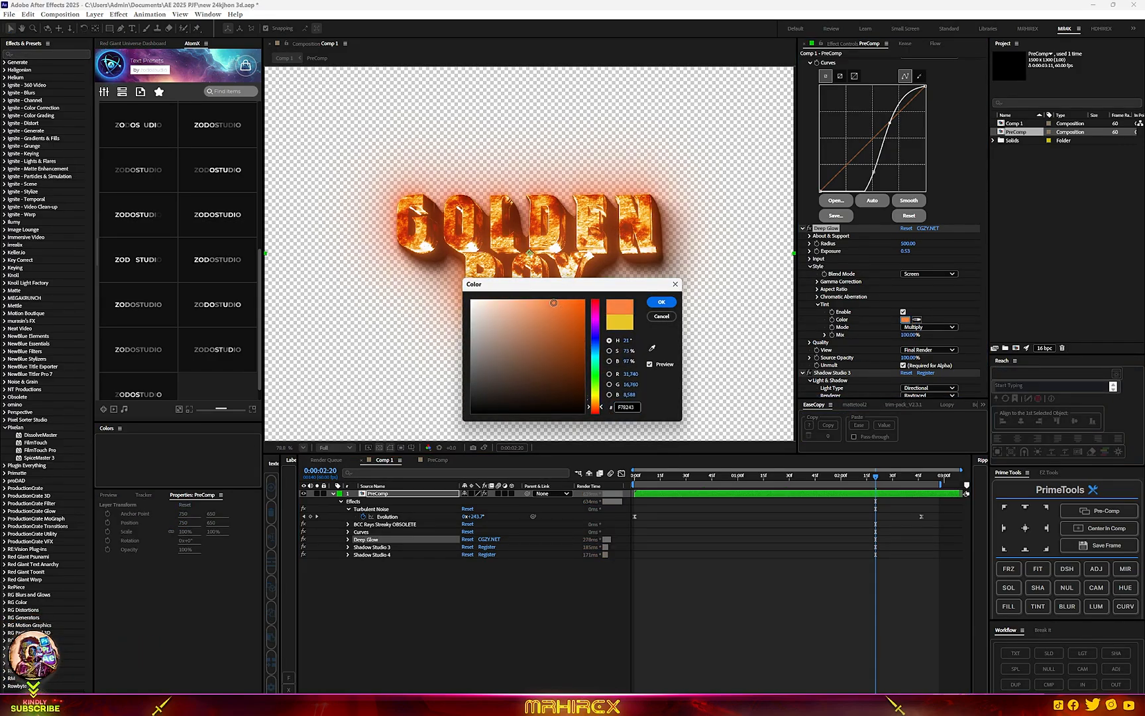
{"action": "left_click", "coordinate": [576, 330]}
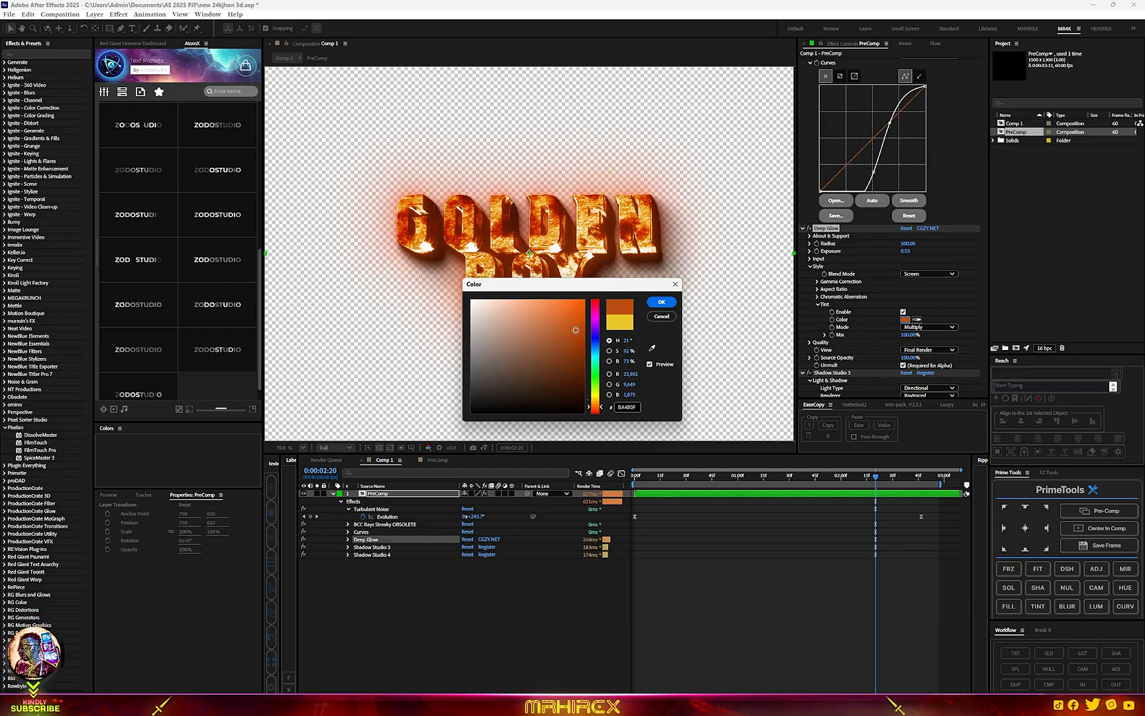
{"action": "left_click", "coordinate": [581, 366]}
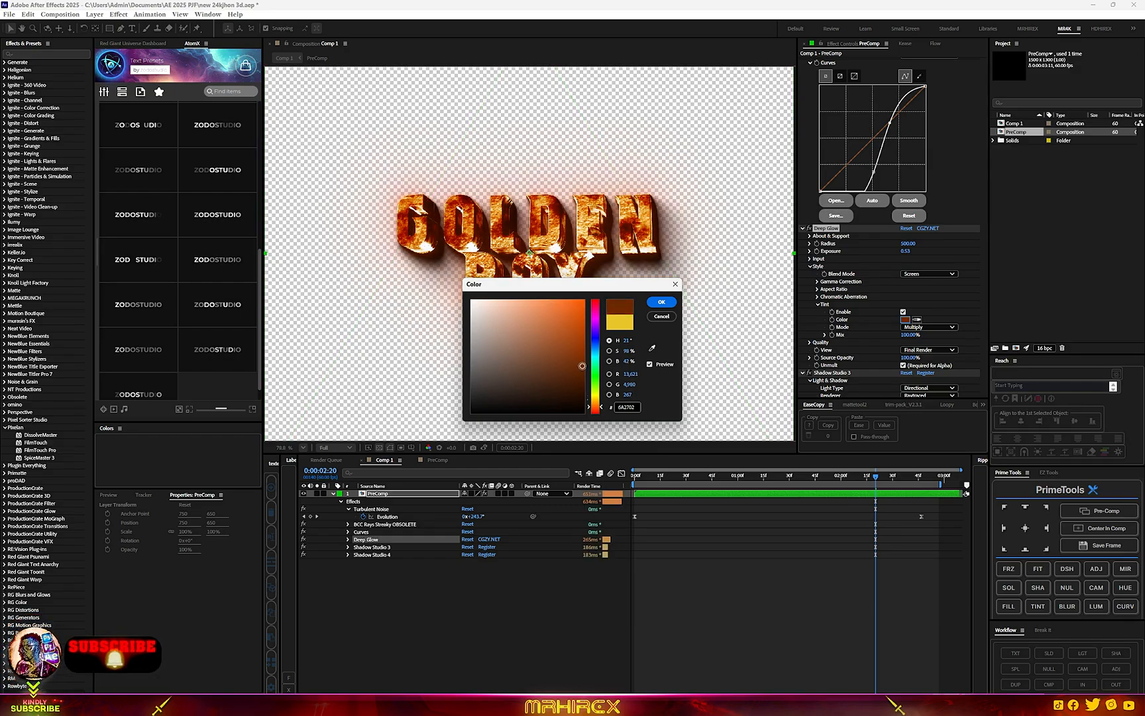
{"action": "left_click", "coordinate": [528, 303]}
{"action": "left_click", "coordinate": [530, 299]}
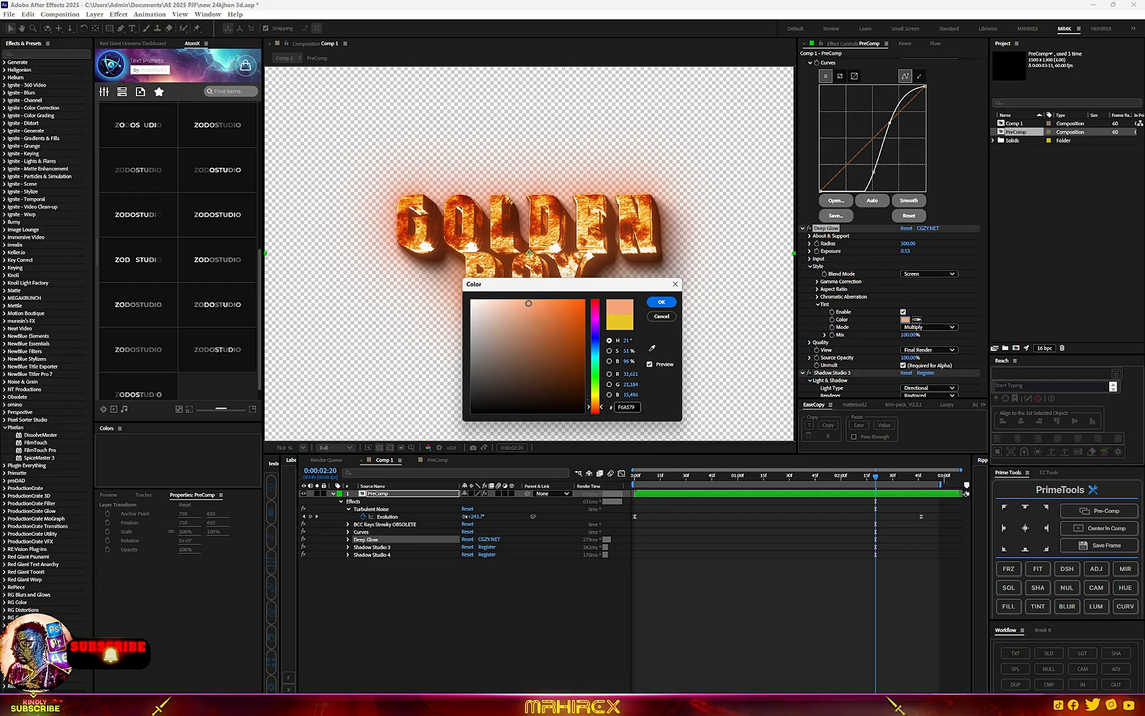
{"action": "left_click", "coordinate": [524, 299]}
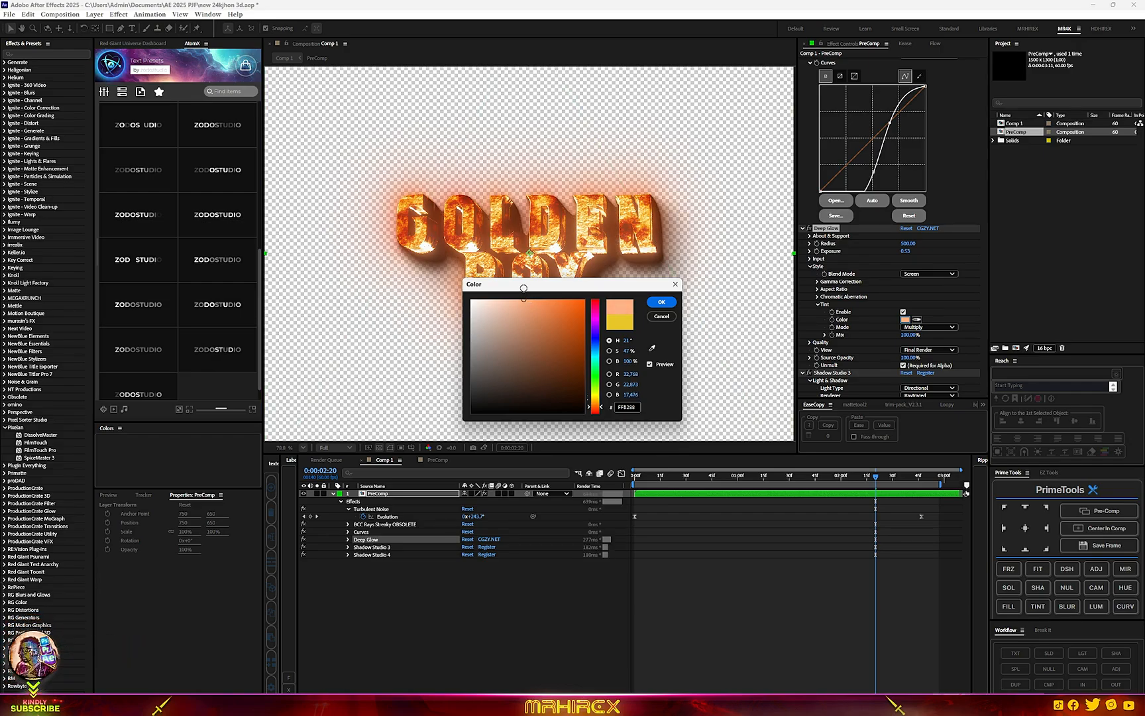
{"action": "left_click", "coordinate": [661, 303]}
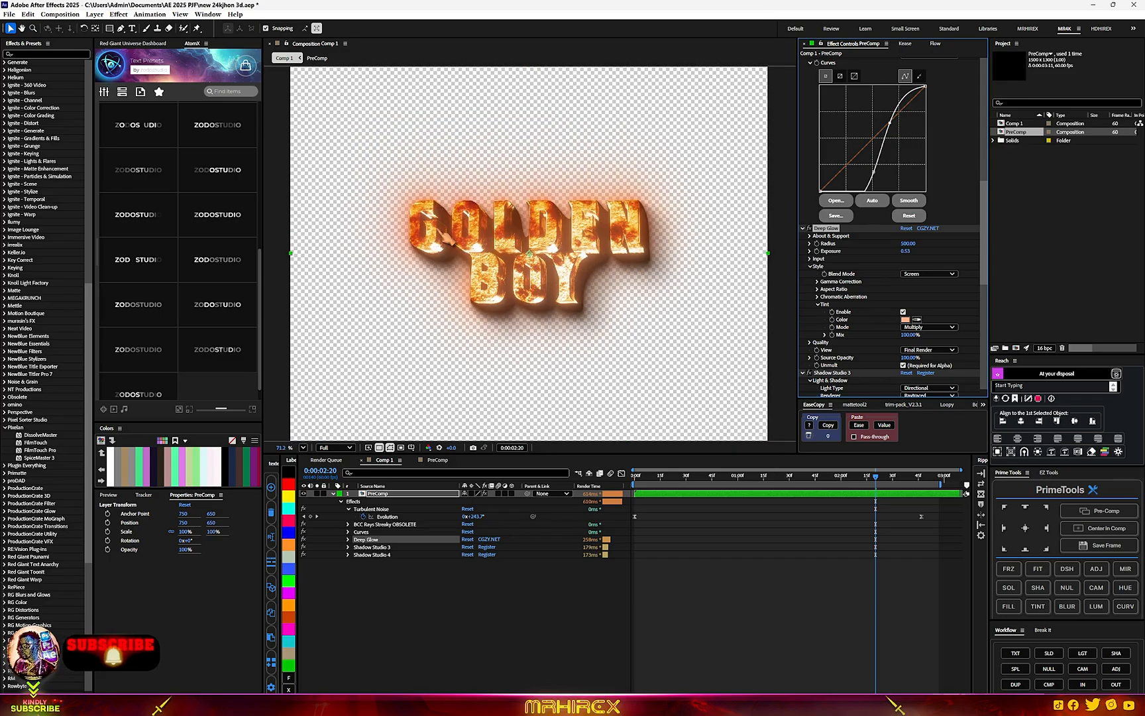
Load the cyans.bsp color preset into BCC Rays Streaky and sample Deep Glow's Tint color from the cyan lettering
{"action": "scroll", "coordinate": [970, 246], "scroll_direction": "up", "scroll_amount": 10}
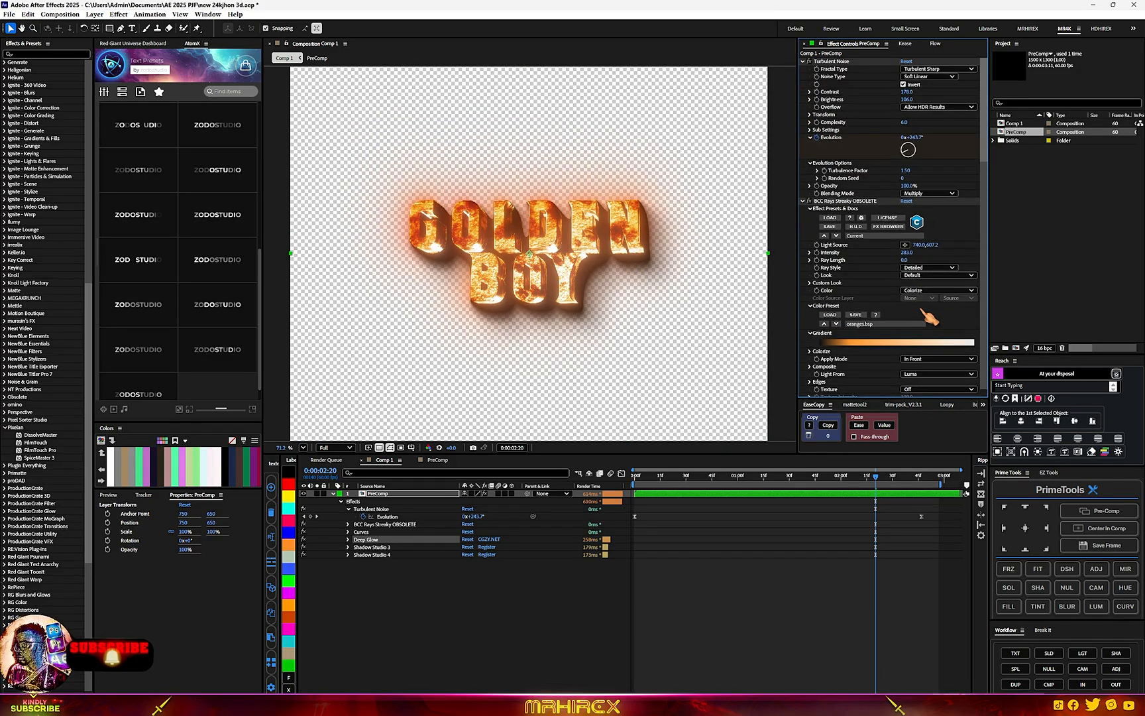
{"action": "left_click", "coordinate": [890, 326]}
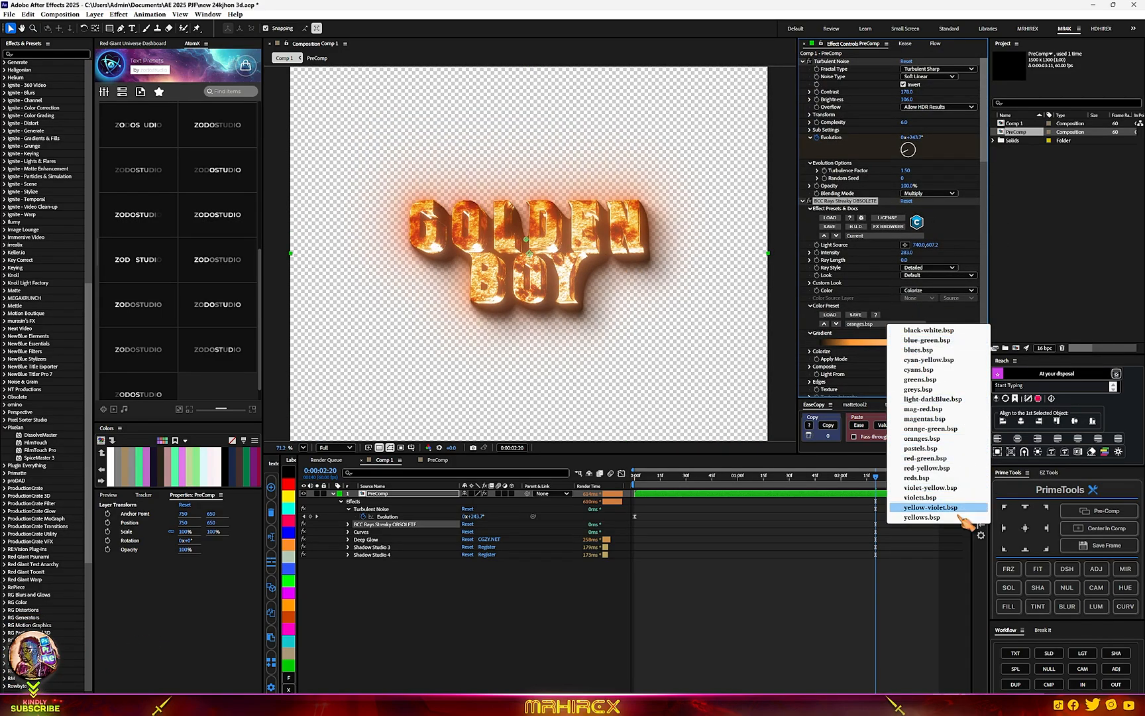
{"action": "left_click", "coordinate": [921, 371]}
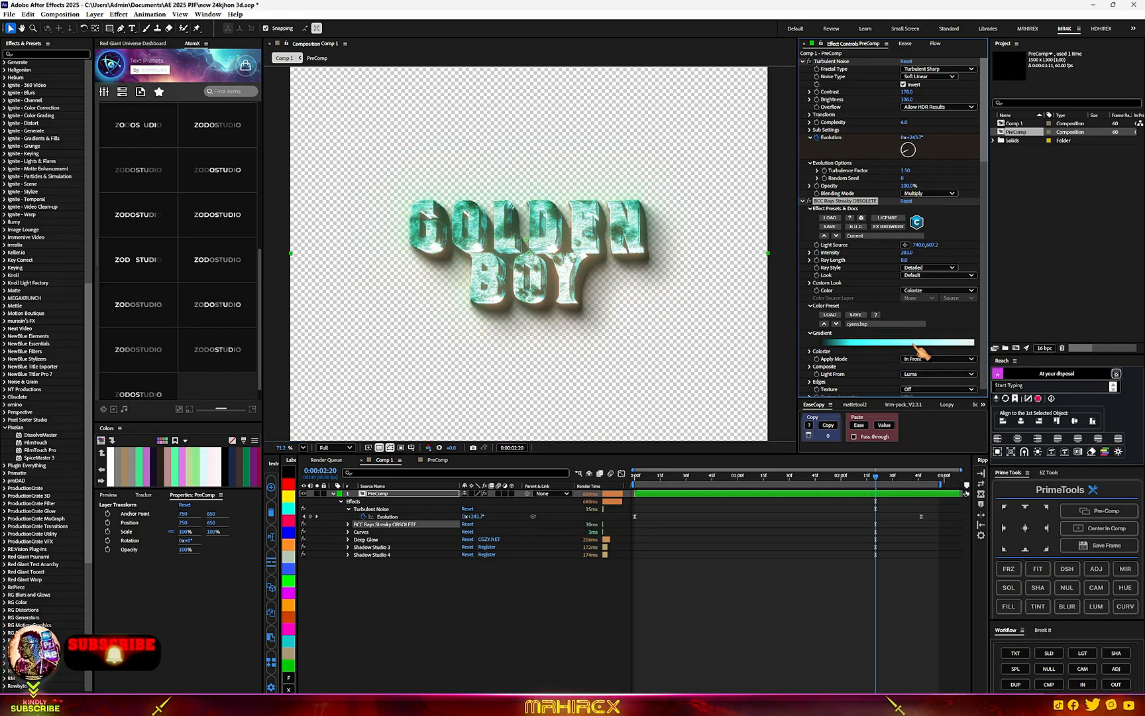
{"action": "scroll", "coordinate": [919, 350], "scroll_direction": "down", "scroll_amount": 10}
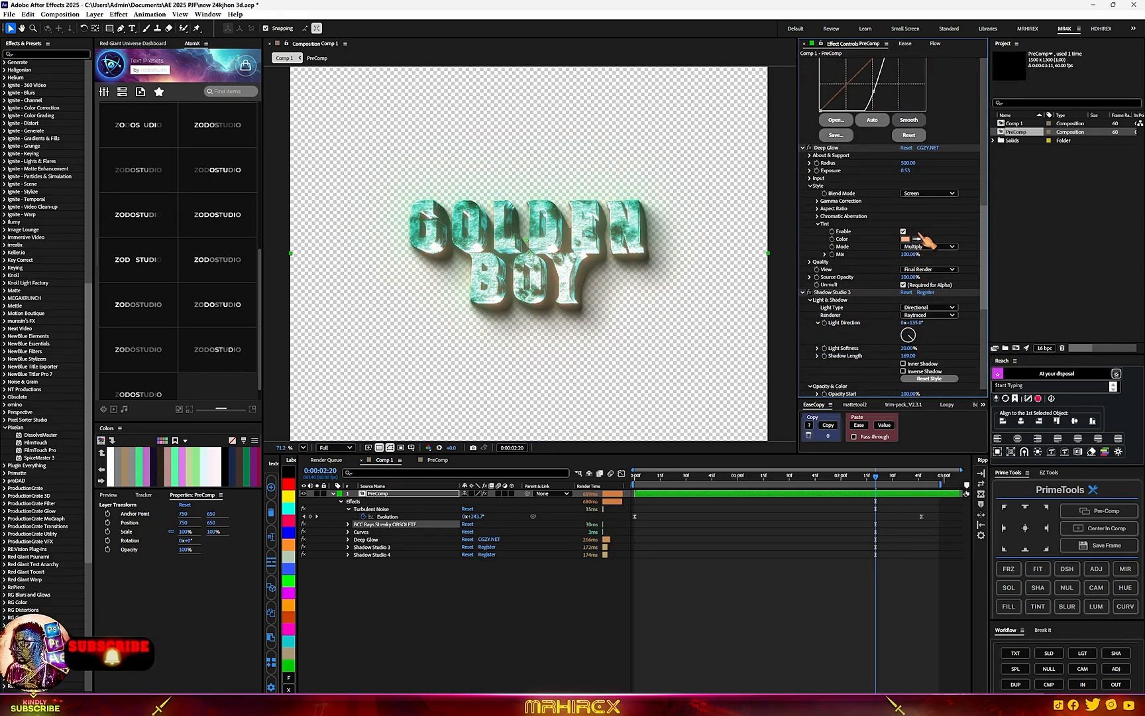
{"action": "left_click", "coordinate": [646, 239]}
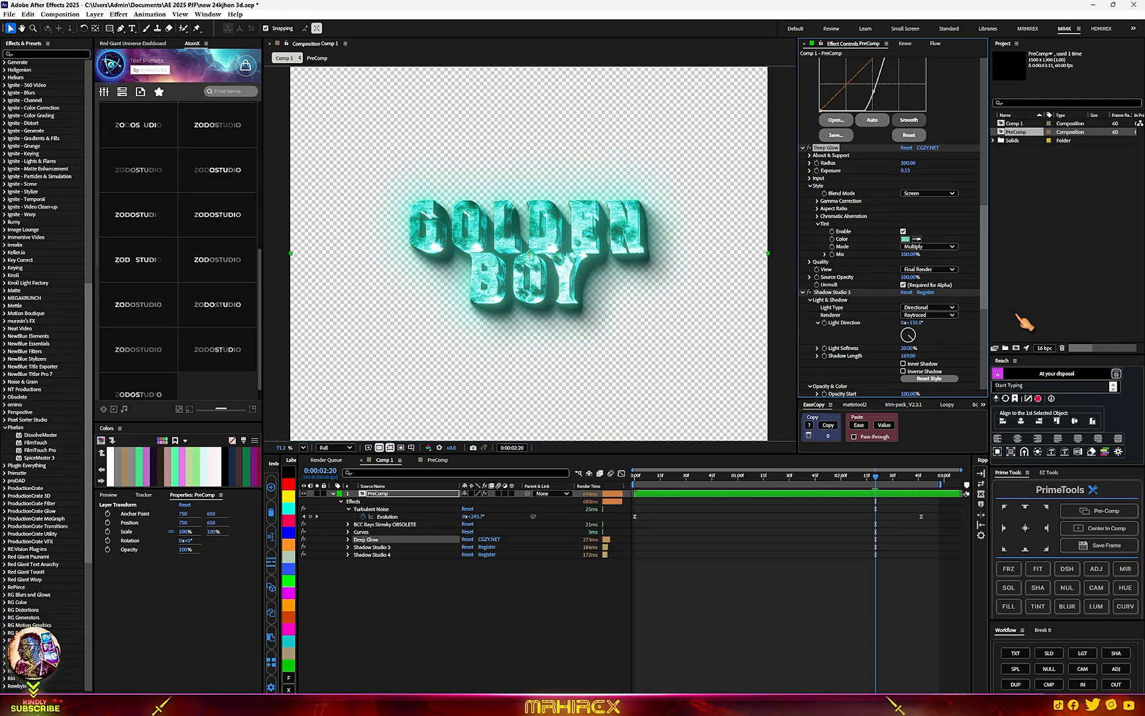
{"action": "scroll", "coordinate": [570, 302], "scroll_direction": "up", "scroll_amount": 2}
{"action": "scroll", "coordinate": [398, 304], "scroll_direction": "up", "scroll_amount": 1}
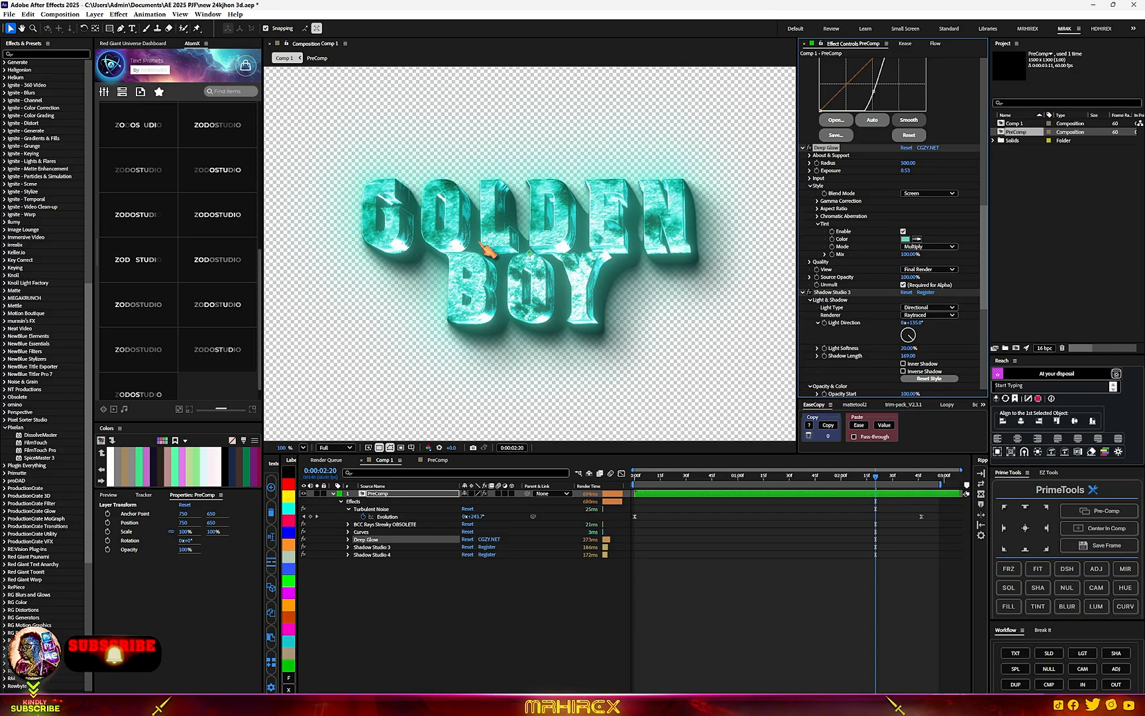
{"action": "scroll", "coordinate": [563, 259], "scroll_direction": "down", "scroll_amount": 3}
Load the yellows.bsp color preset into BCC Rays Streaky
{"action": "scroll", "coordinate": [888, 237], "scroll_direction": "up", "scroll_amount": 5}
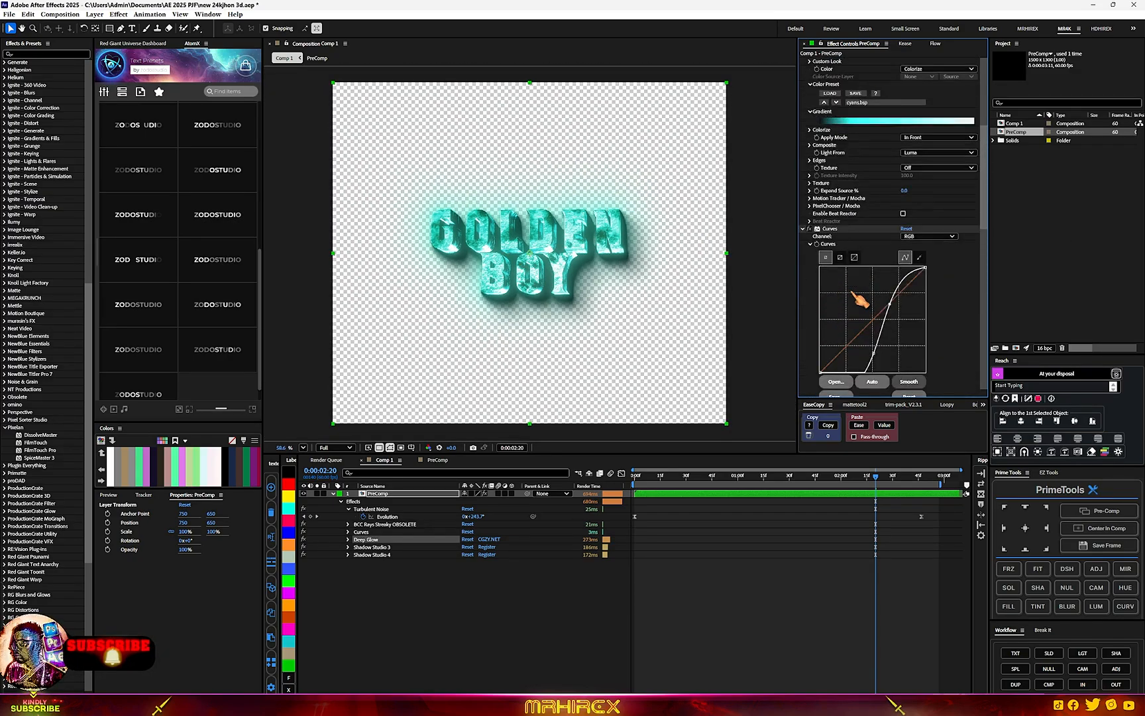
{"action": "left_click", "coordinate": [882, 249]}
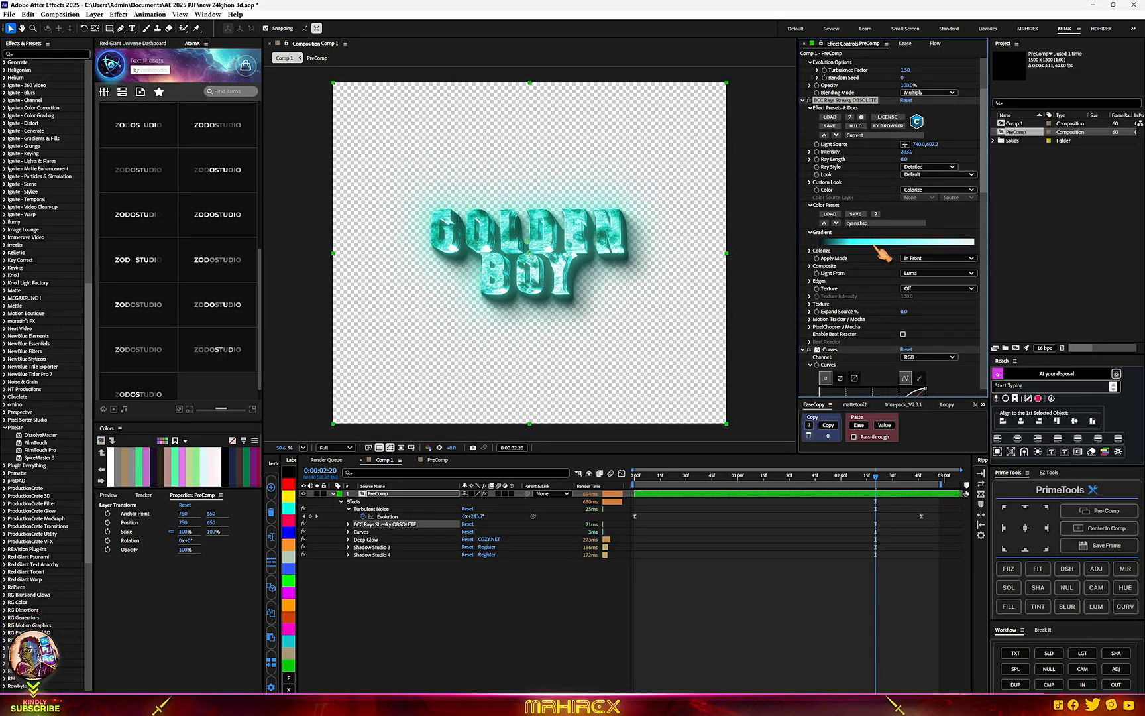
{"action": "left_click", "coordinate": [887, 224]}
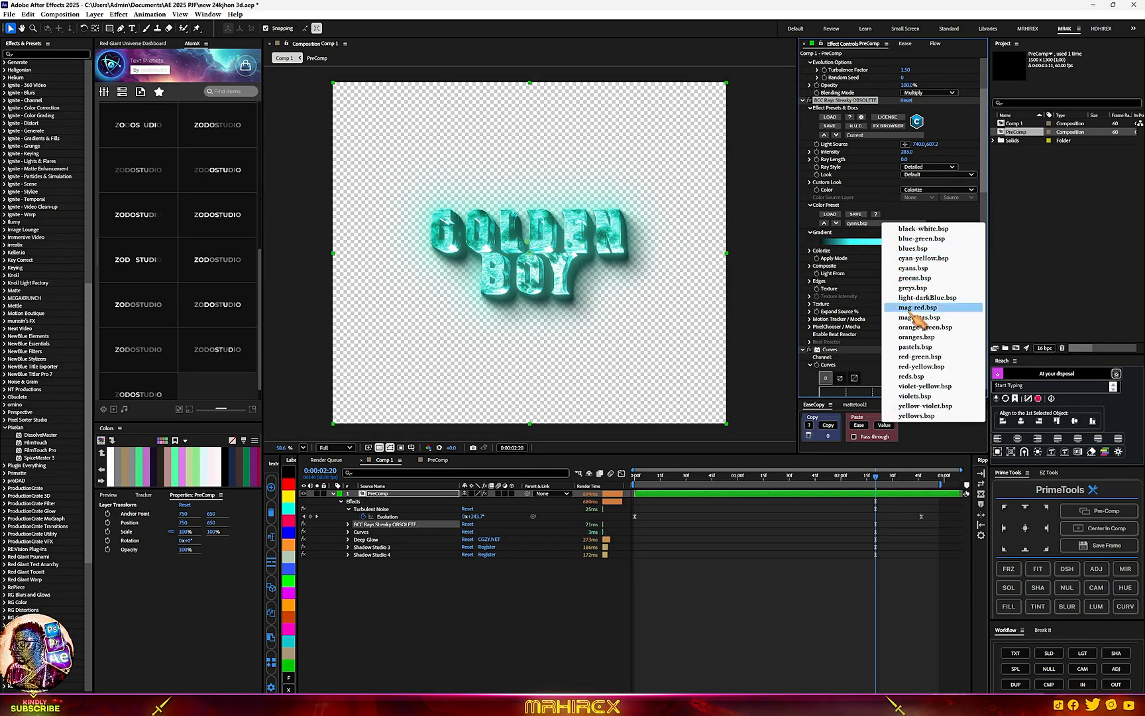
{"action": "left_click", "coordinate": [914, 415]}
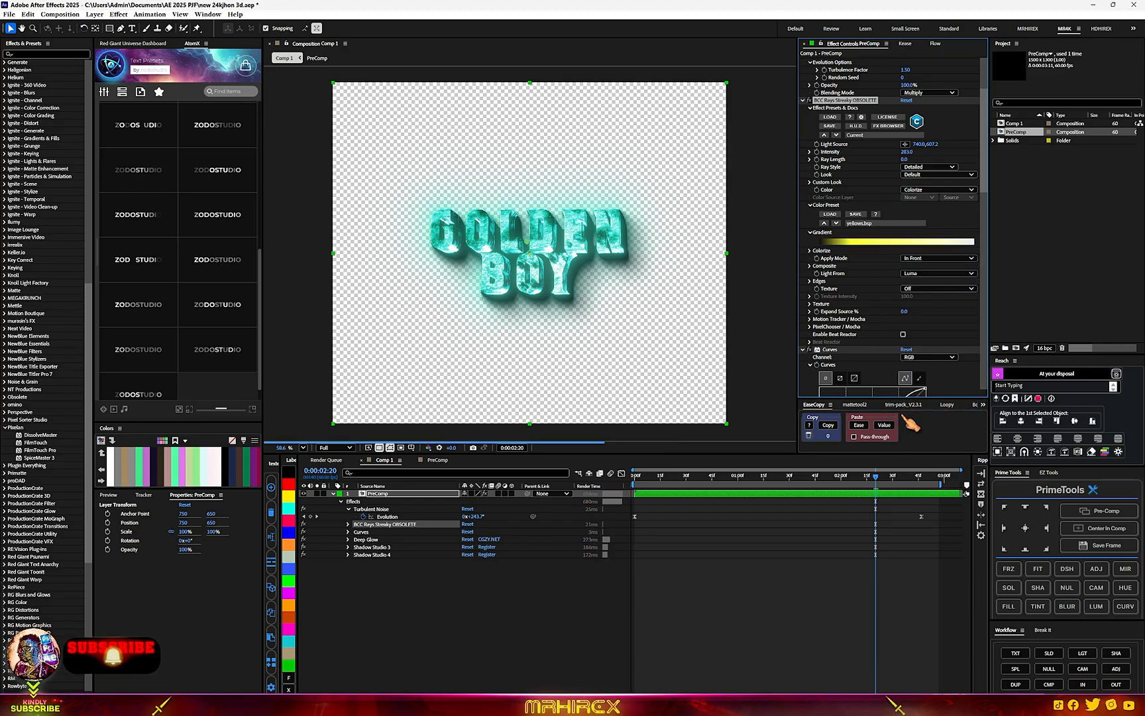
{"action": "scroll", "coordinate": [530, 247], "scroll_direction": "up", "scroll_amount": 2}
Set Deep Glow's Tint color to a dark yellow, BBBD2A, and check the lettering at 0:00:01:41
{"action": "scroll", "coordinate": [899, 328], "scroll_direction": "down", "scroll_amount": 15}
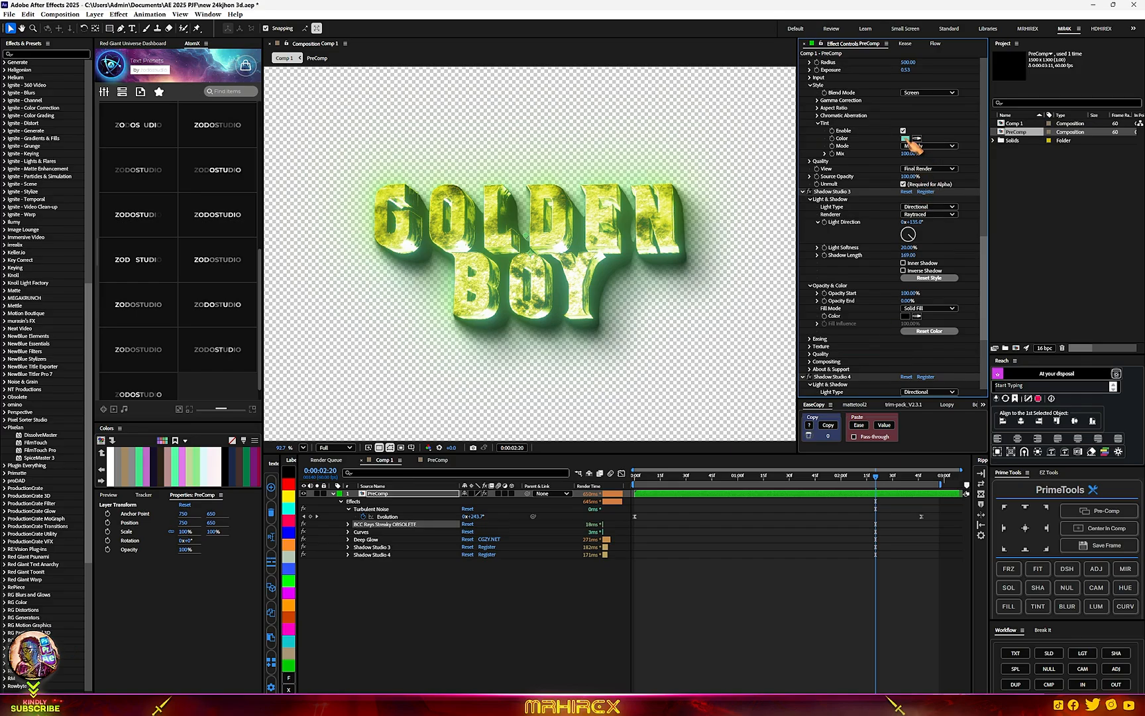
{"action": "left_click", "coordinate": [906, 138]}
{"action": "left_click_drag", "start_coordinate": [601, 371], "coordinate": [603, 400]}
{"action": "left_click_drag", "start_coordinate": [529, 329], "coordinate": [560, 329]}
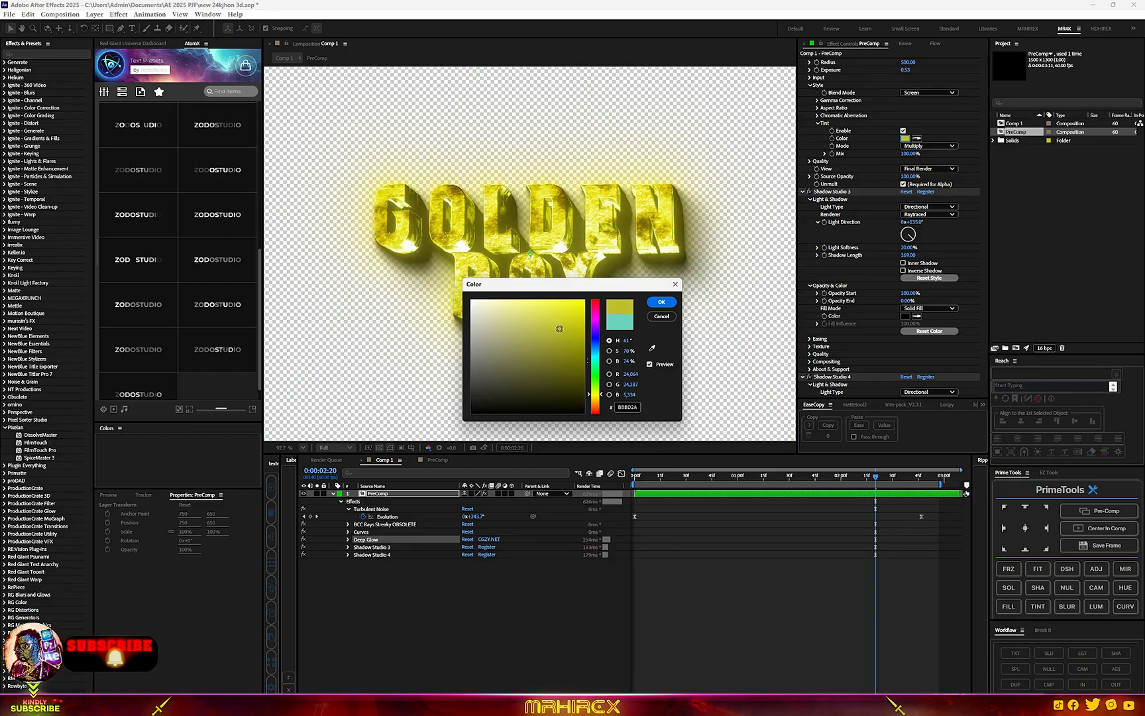
{"action": "left_click", "coordinate": [675, 305]}
{"action": "left_click", "coordinate": [745, 478]}
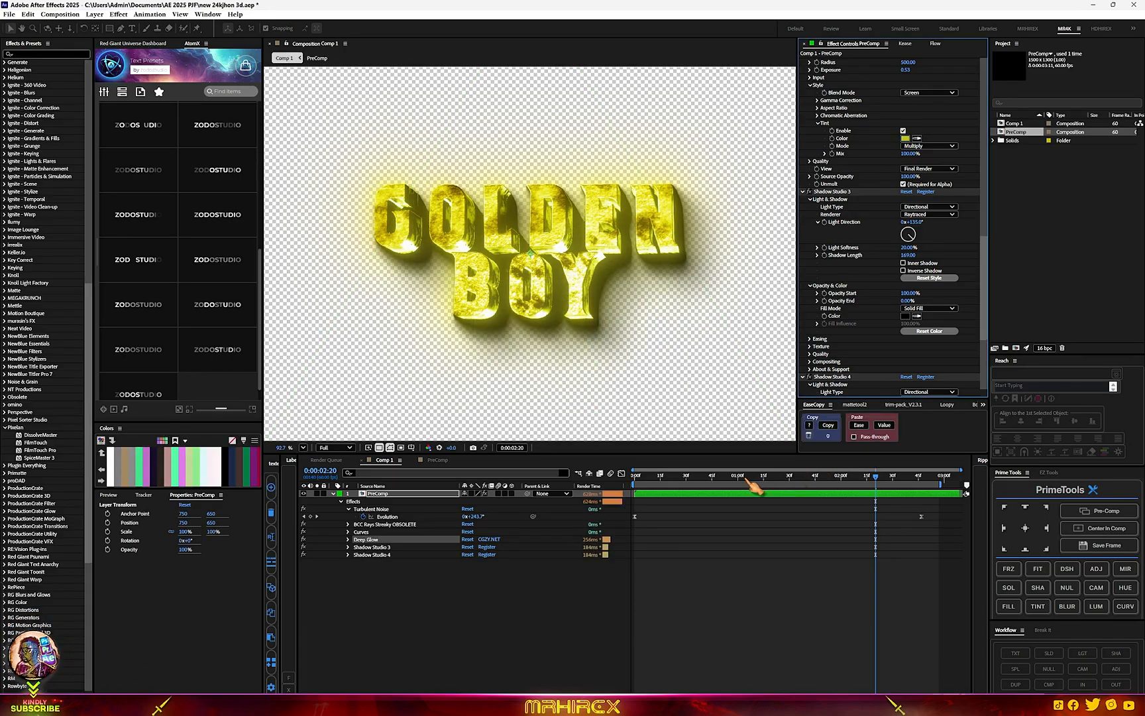
{"action": "left_click_drag", "start_coordinate": [746, 480], "coordinate": [808, 480]}
Pre-compose the PreComp layer in Comp 1 and apply the Shine effect to the resulting layer
{"action": "left_click", "coordinate": [401, 501]}
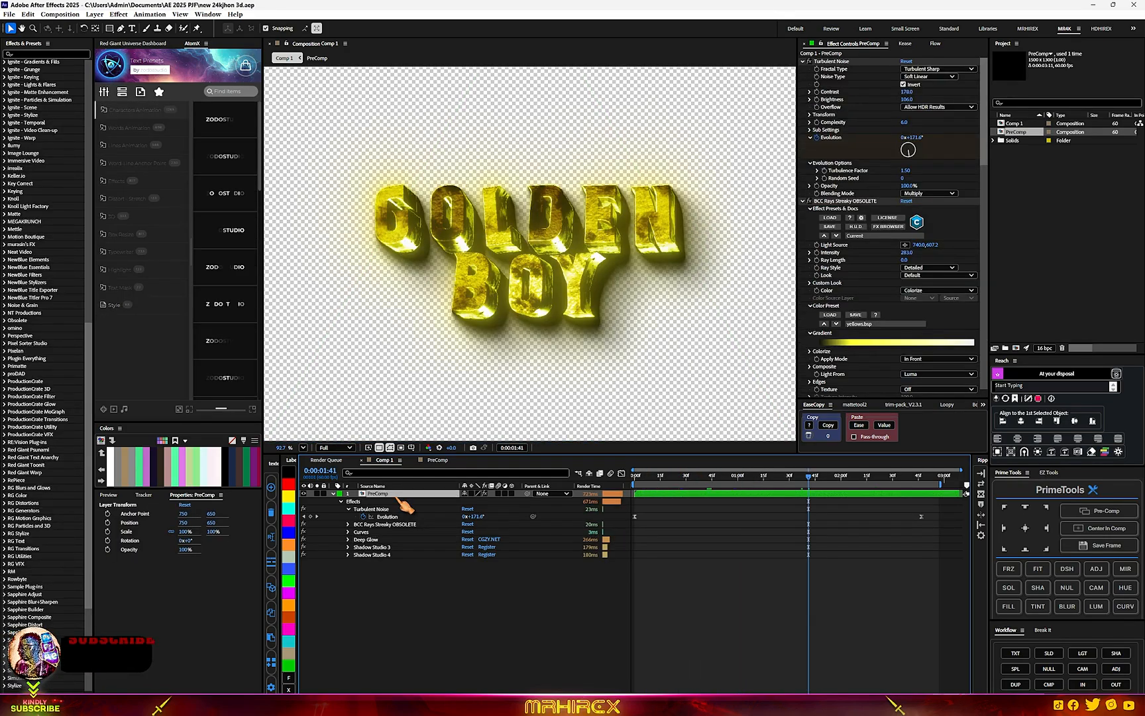
{"action": "left_click", "coordinate": [1050, 685]}
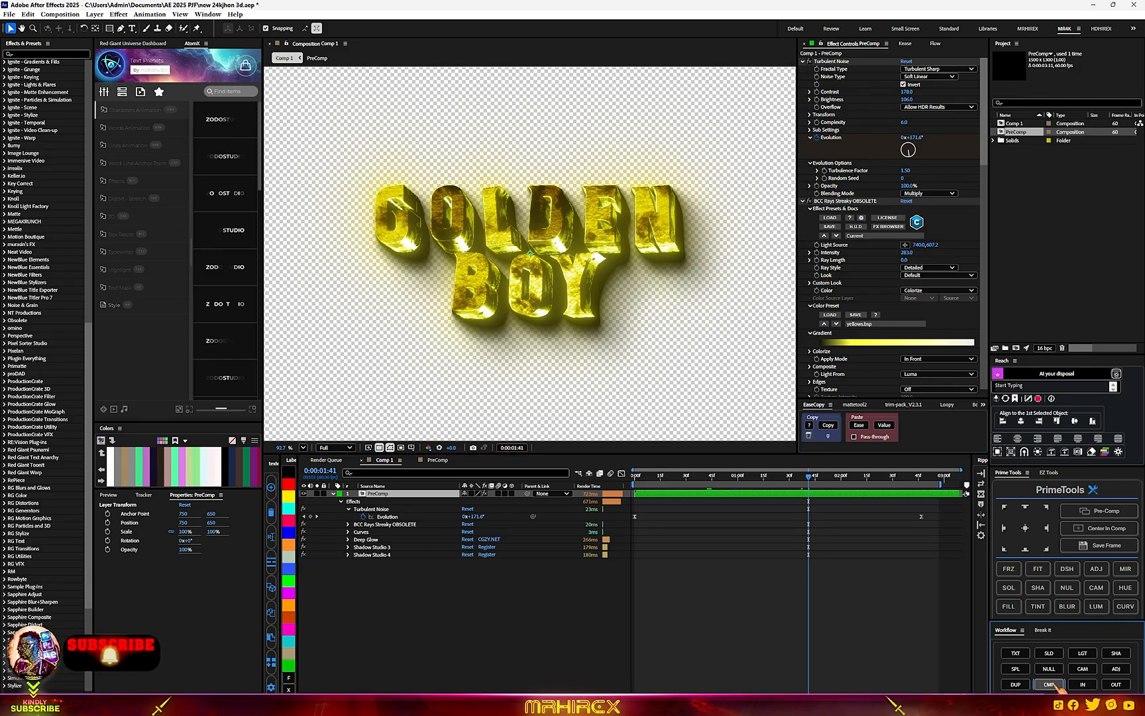
{"action": "key", "text": "ctrl+space"}
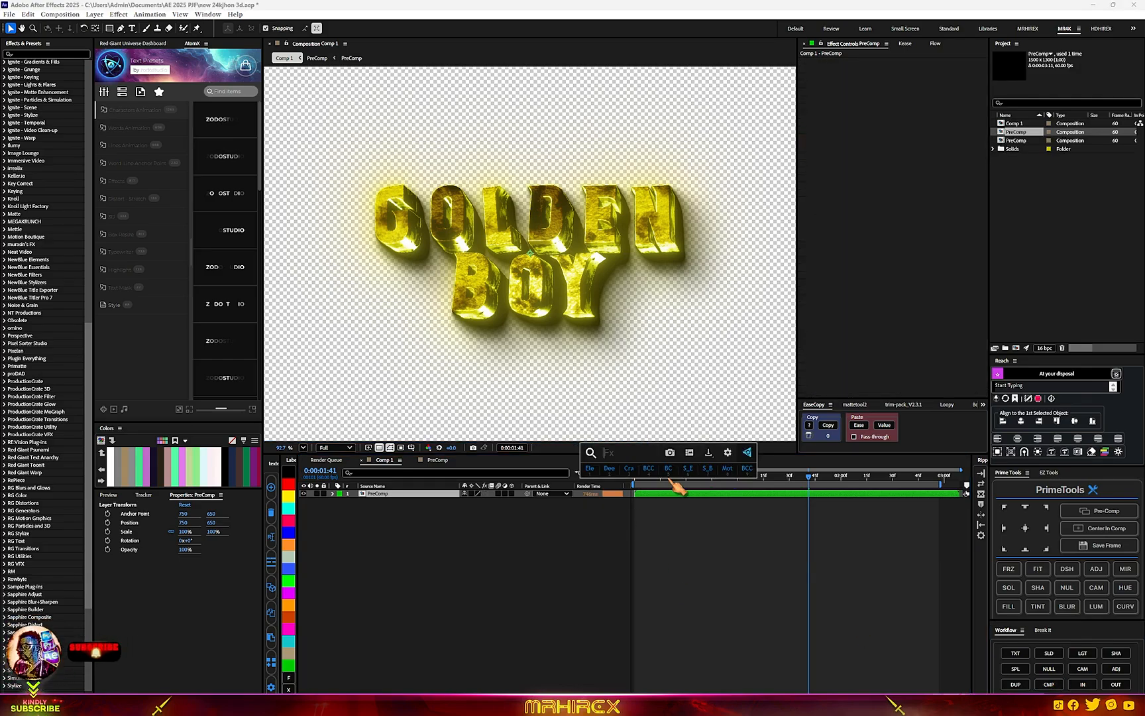
{"action": "type", "text": "shin"}
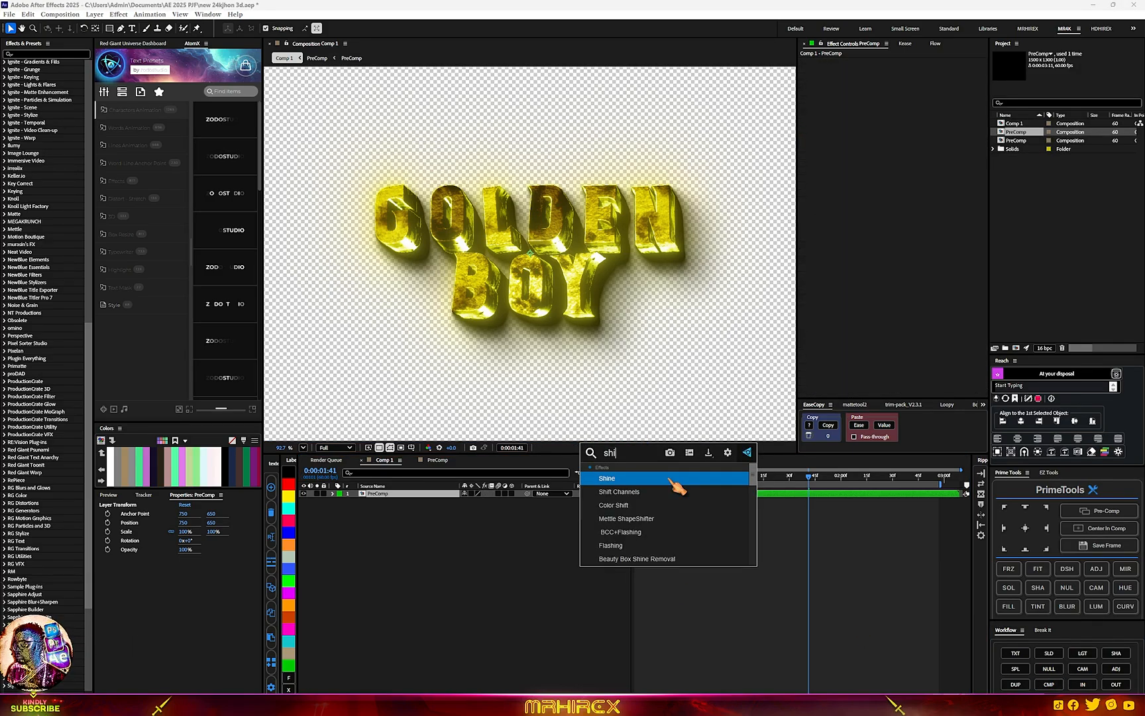
{"action": "left_click", "coordinate": [636, 478]}
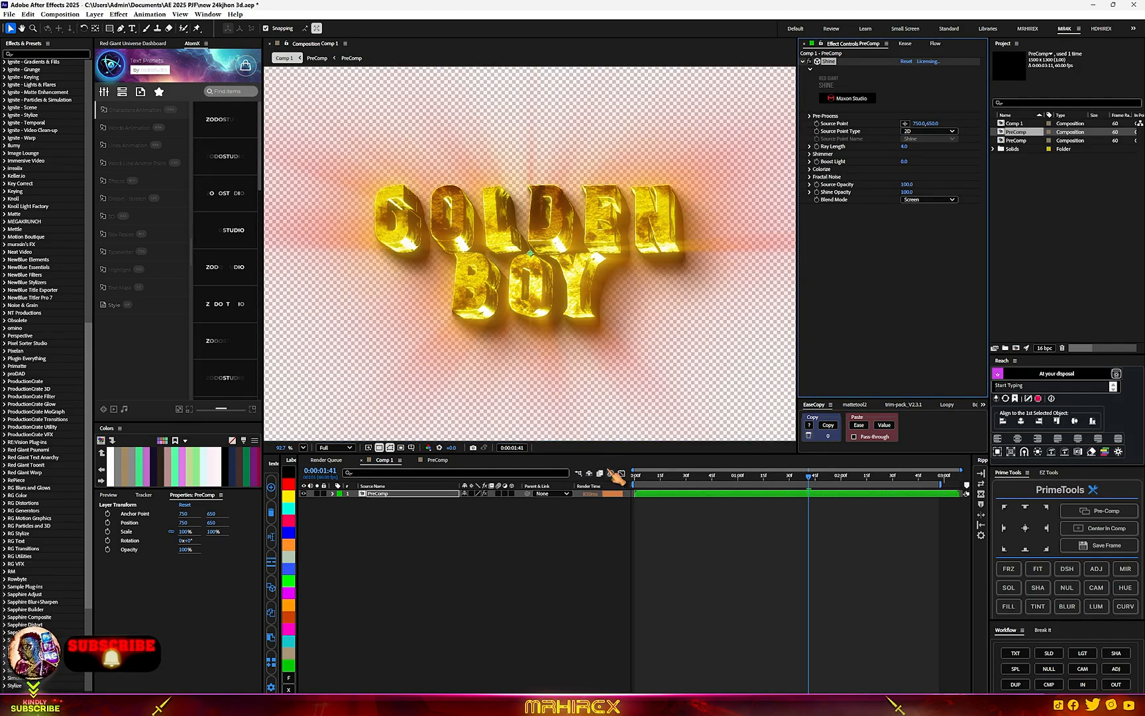
Turn off the transparency grid so the shining GOLDEN BOY text shows on black, with the whole composition in view
{"action": "scroll", "coordinate": [606, 377], "scroll_direction": "down", "scroll_amount": 2}
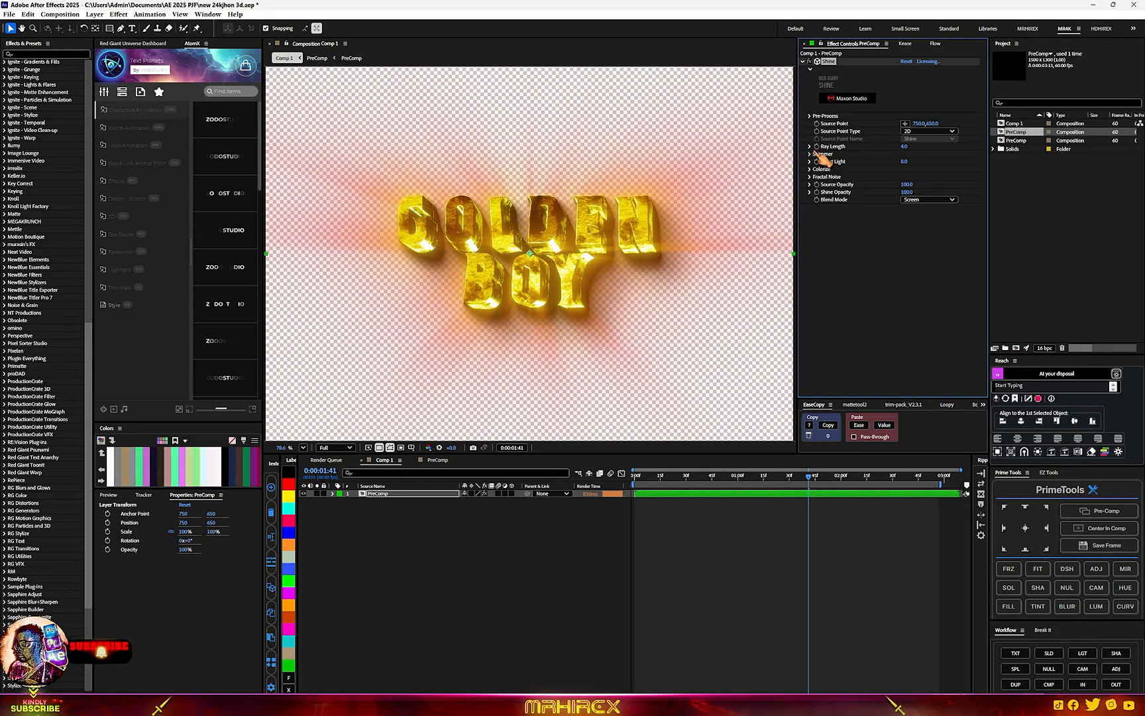
{"action": "left_click", "coordinate": [369, 448]}
{"action": "left_click", "coordinate": [386, 458]}
{"action": "left_click", "coordinate": [390, 447]}
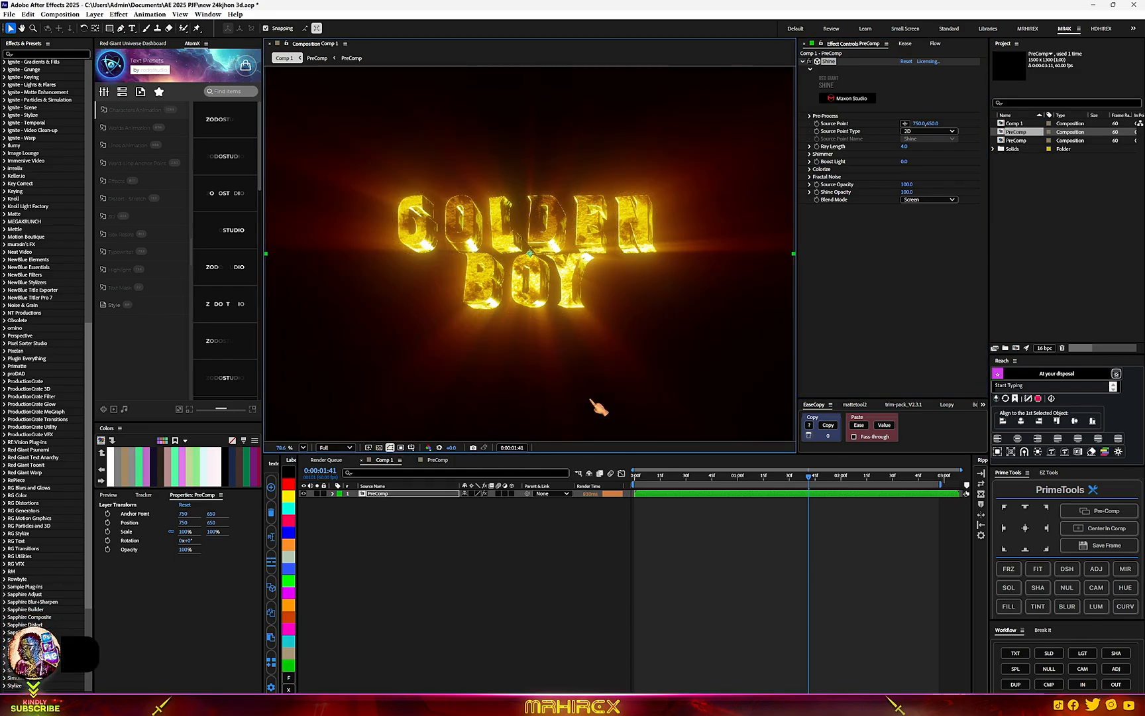
{"action": "scroll", "coordinate": [600, 407], "scroll_direction": "down", "scroll_amount": 2}
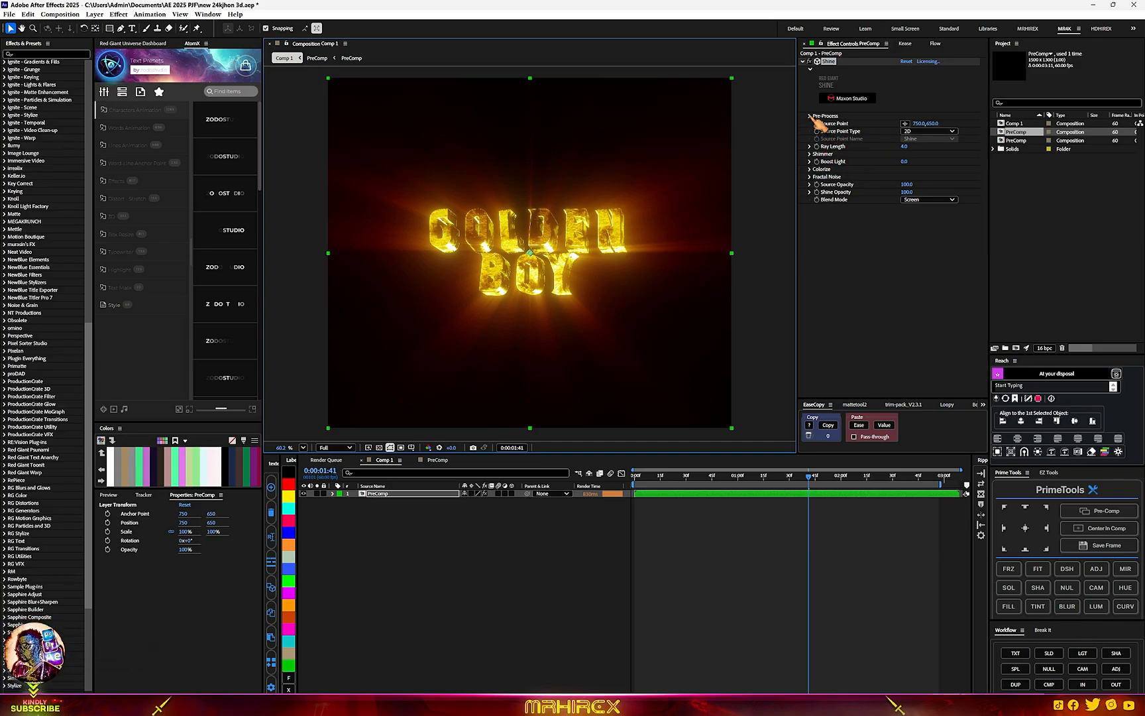
Set Shine's Colorize option to One Color and reduce its Ray Length to 1.2
{"action": "left_click", "coordinate": [812, 169]}
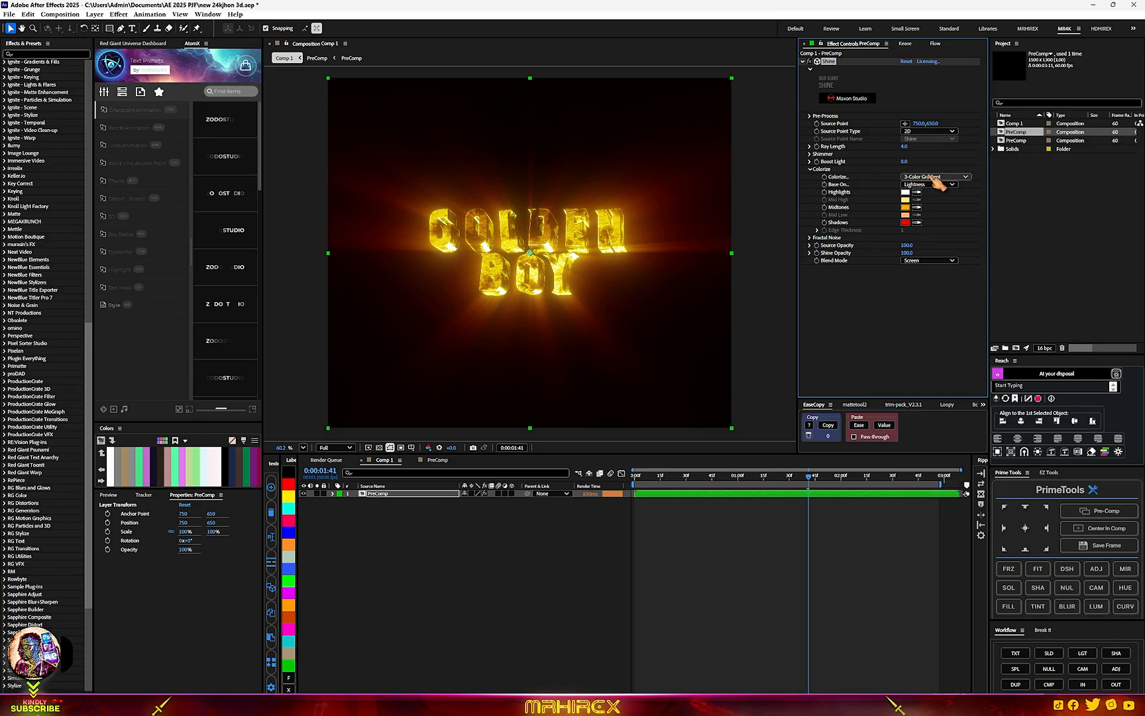
{"action": "left_click", "coordinate": [935, 177]}
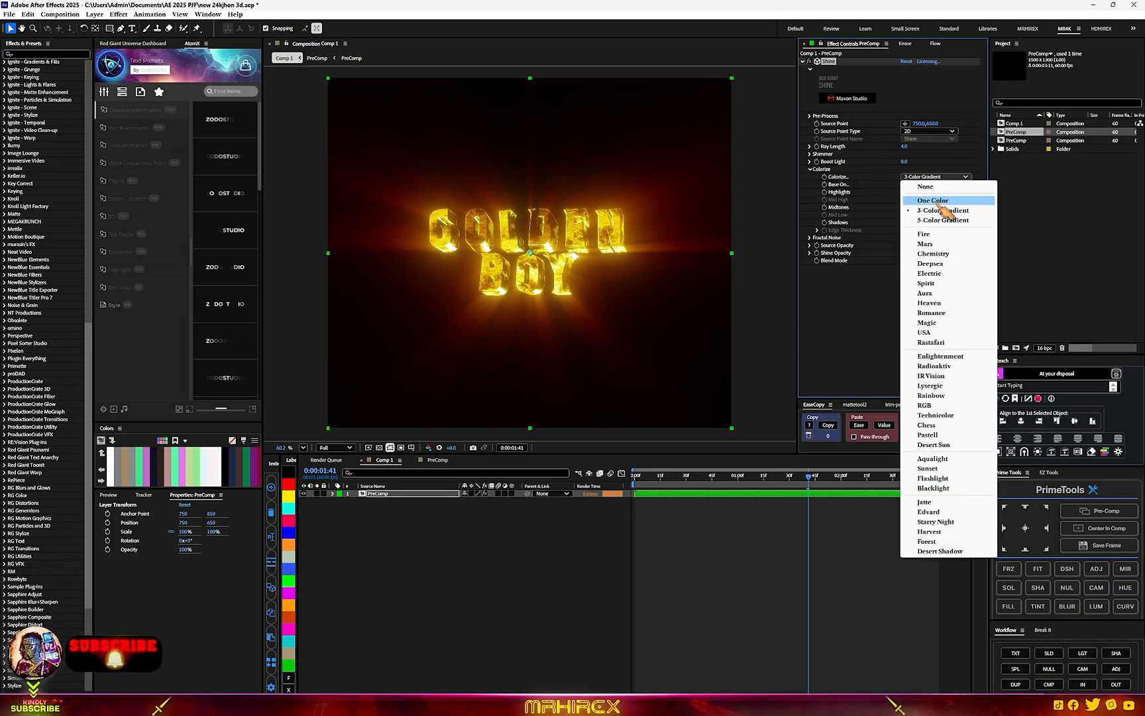
{"action": "left_click", "coordinate": [938, 200]}
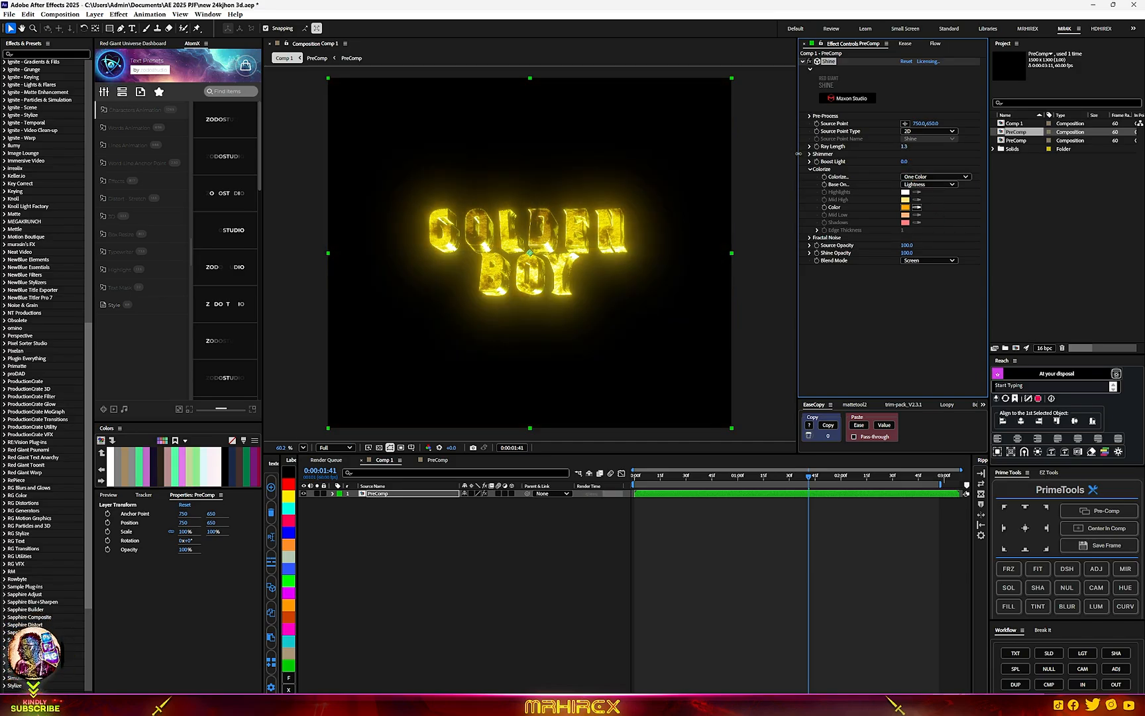
{"action": "left_click_drag", "start_coordinate": [798, 153], "coordinate": [802, 153]}
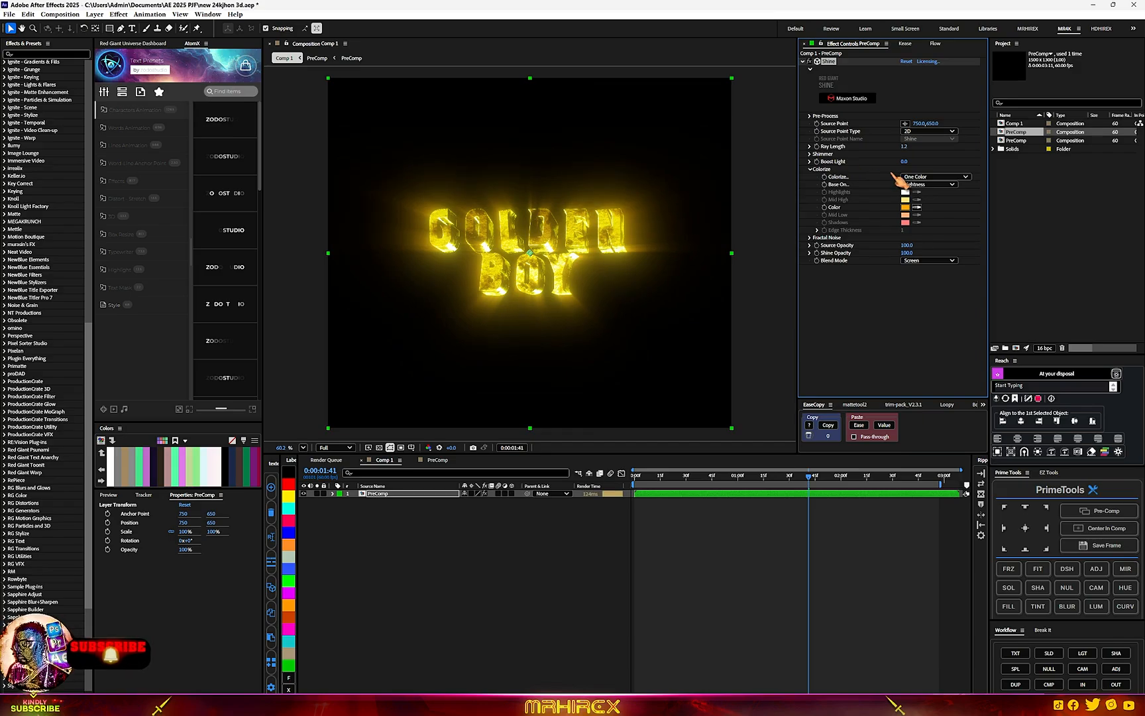
Open the nested PreComp and set the BCC Rays Streaky color preset to greens.bsp
{"action": "double_click", "coordinate": [711, 493]}
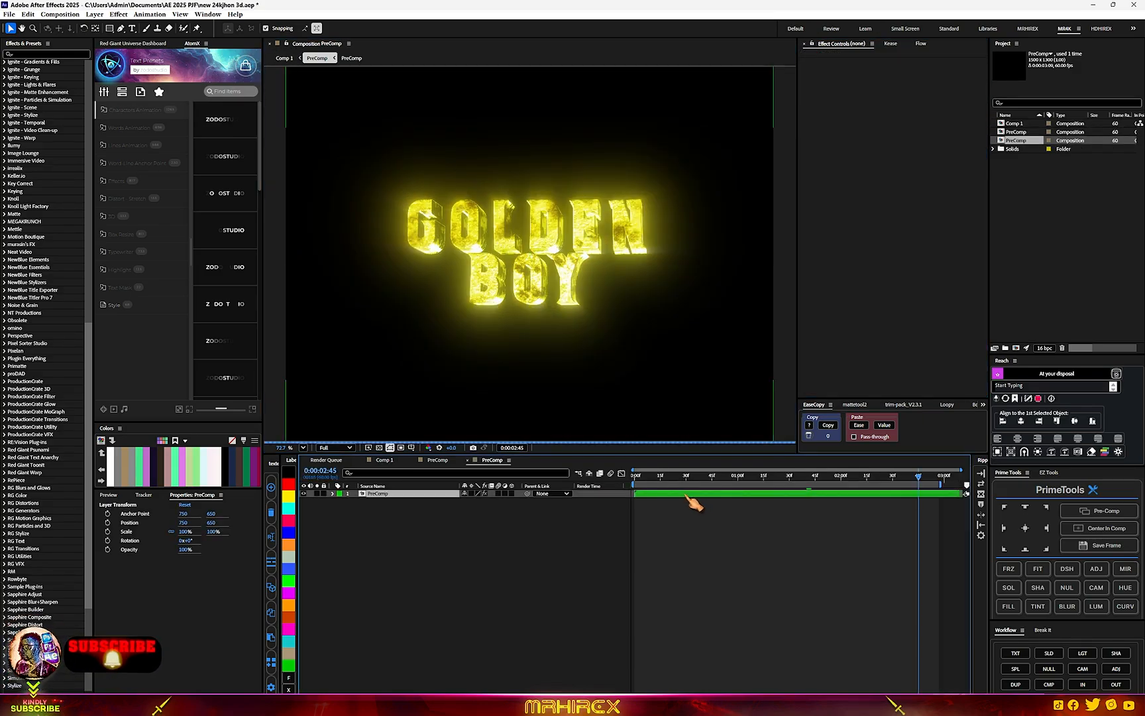
{"action": "left_click", "coordinate": [697, 494]}
{"action": "left_click", "coordinate": [896, 308]}
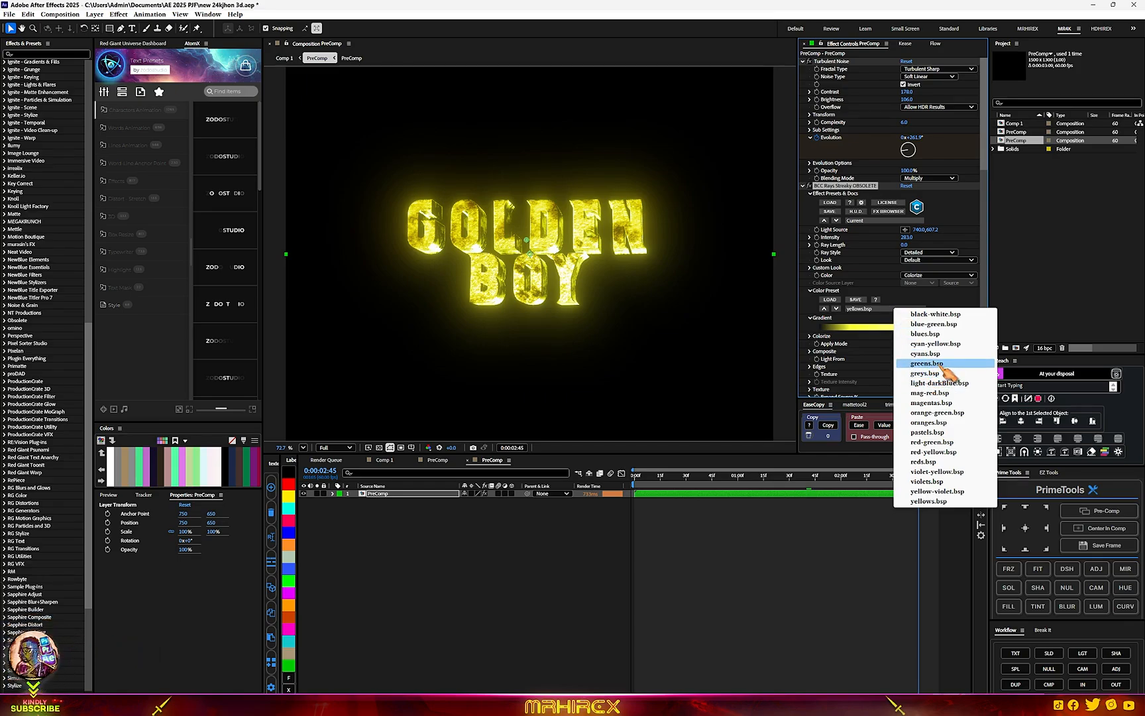
{"action": "left_click", "coordinate": [926, 363]}
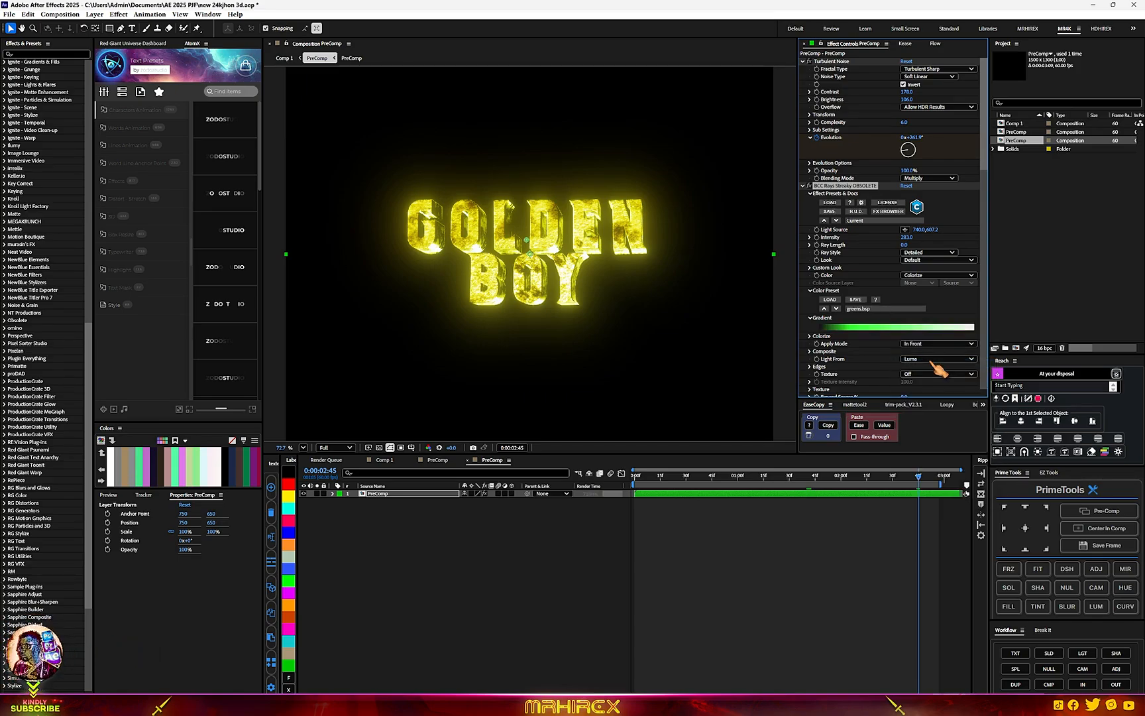
Set Deep Glow's Tint color to a dark green sampled from the GOLDEN BOY lettering
{"action": "scroll", "coordinate": [928, 364], "scroll_direction": "down", "scroll_amount": 5}
{"action": "scroll", "coordinate": [918, 361], "scroll_direction": "down", "scroll_amount": 2}
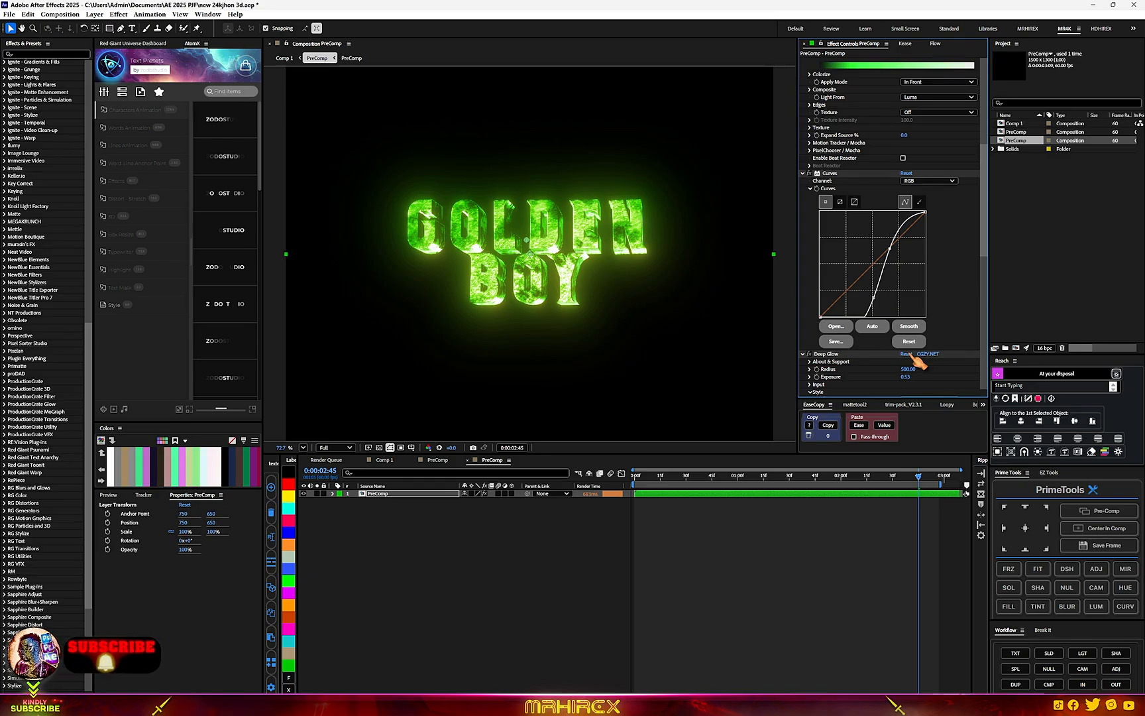
{"action": "scroll", "coordinate": [918, 358], "scroll_direction": "down", "scroll_amount": 5}
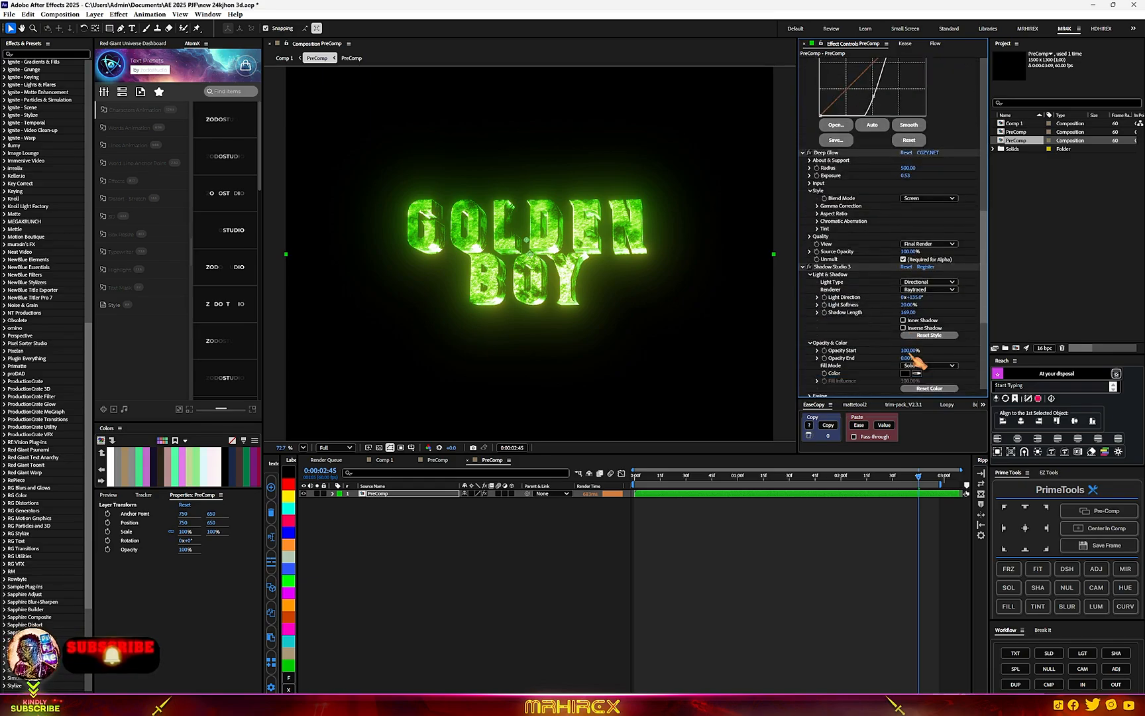
{"action": "left_click", "coordinate": [623, 224]}
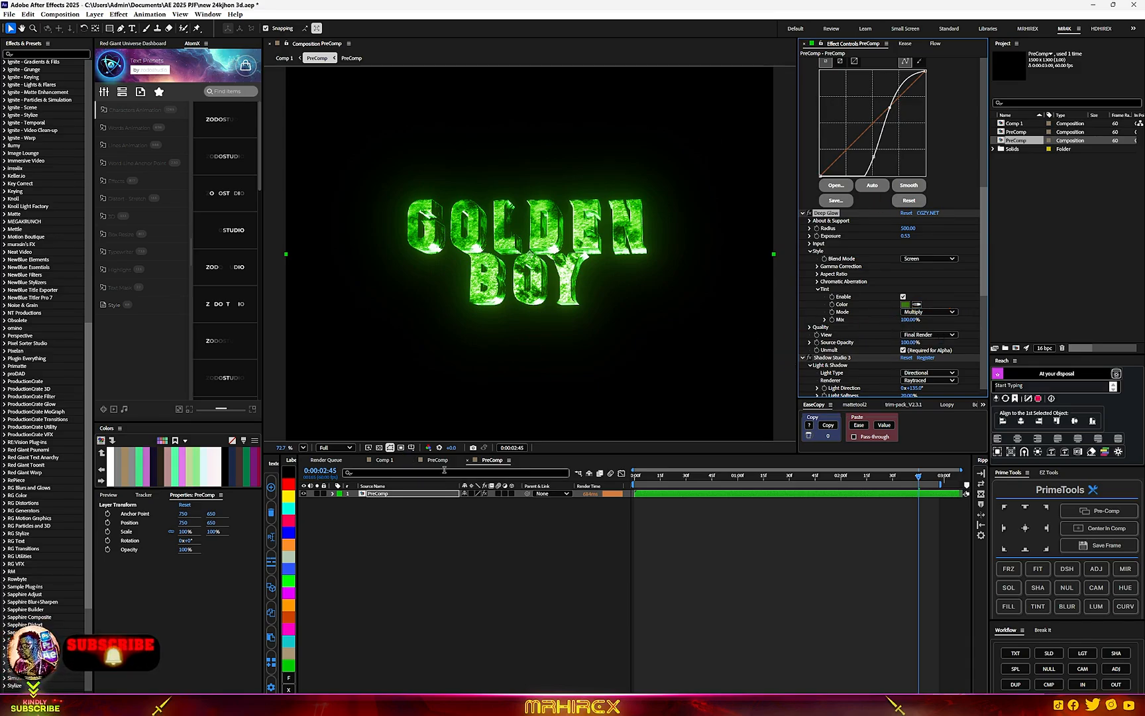
Return to Comp 1 and set the Decay of Crate's Godrays to 5.11
{"action": "left_click", "coordinate": [467, 460]}
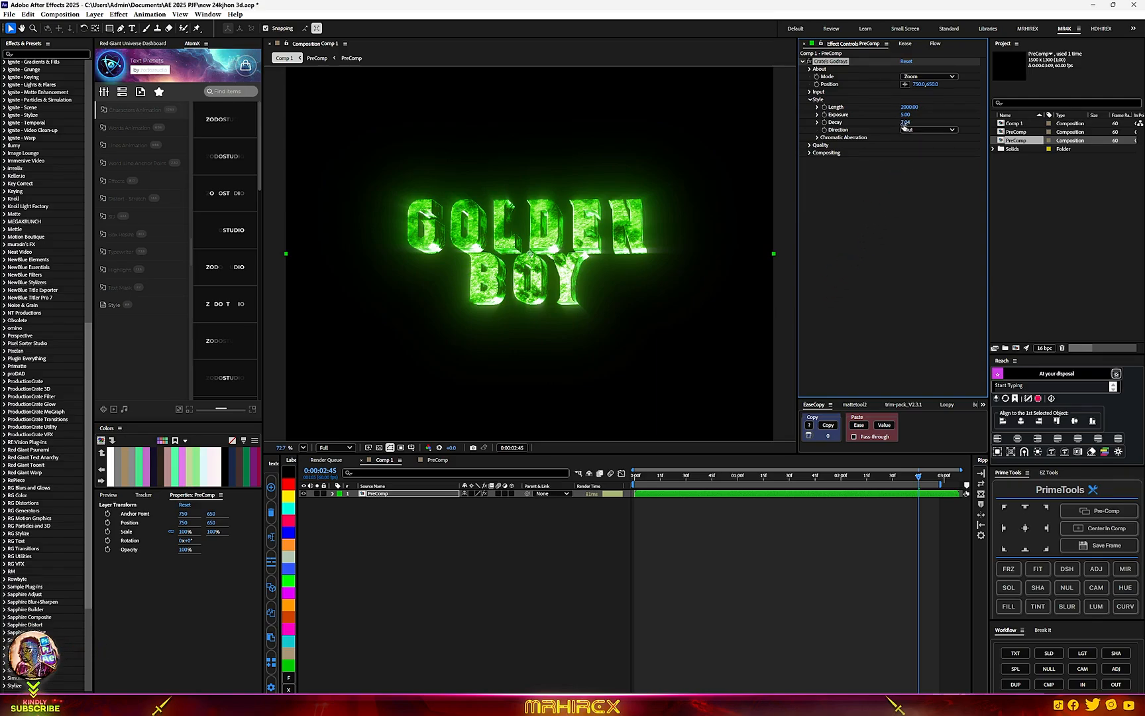
{"action": "left_click_drag", "start_coordinate": [894, 125], "coordinate": [887, 128]}
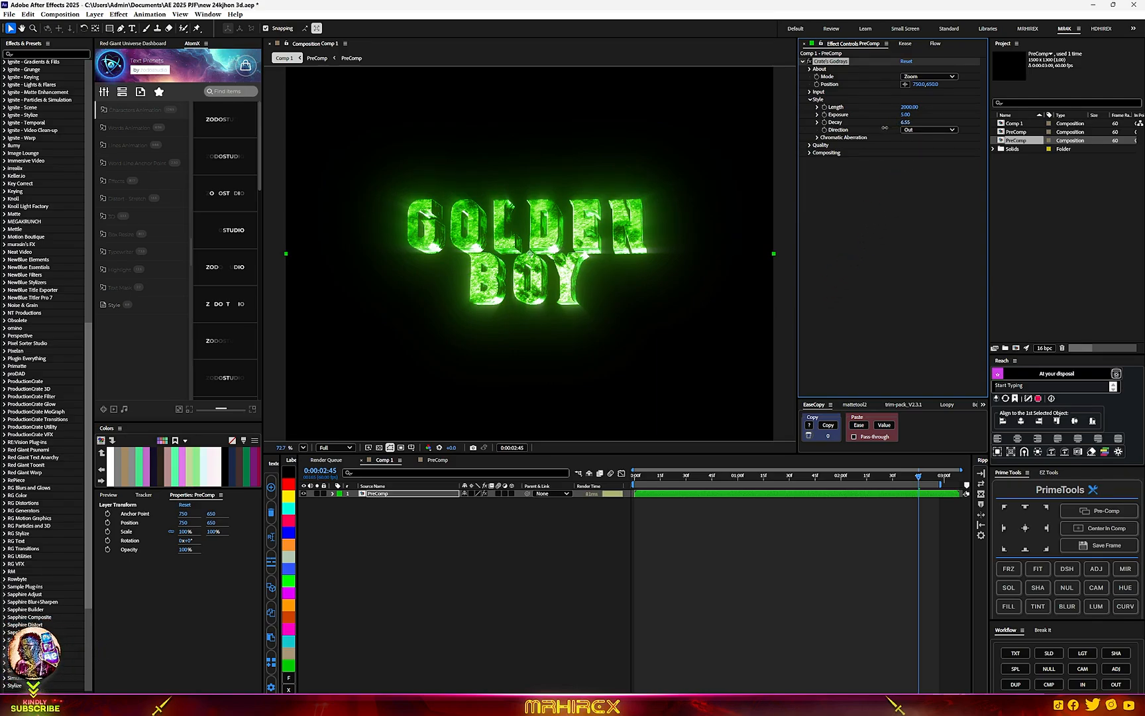
{"action": "left_click_drag", "start_coordinate": [854, 127], "coordinate": [822, 129]}
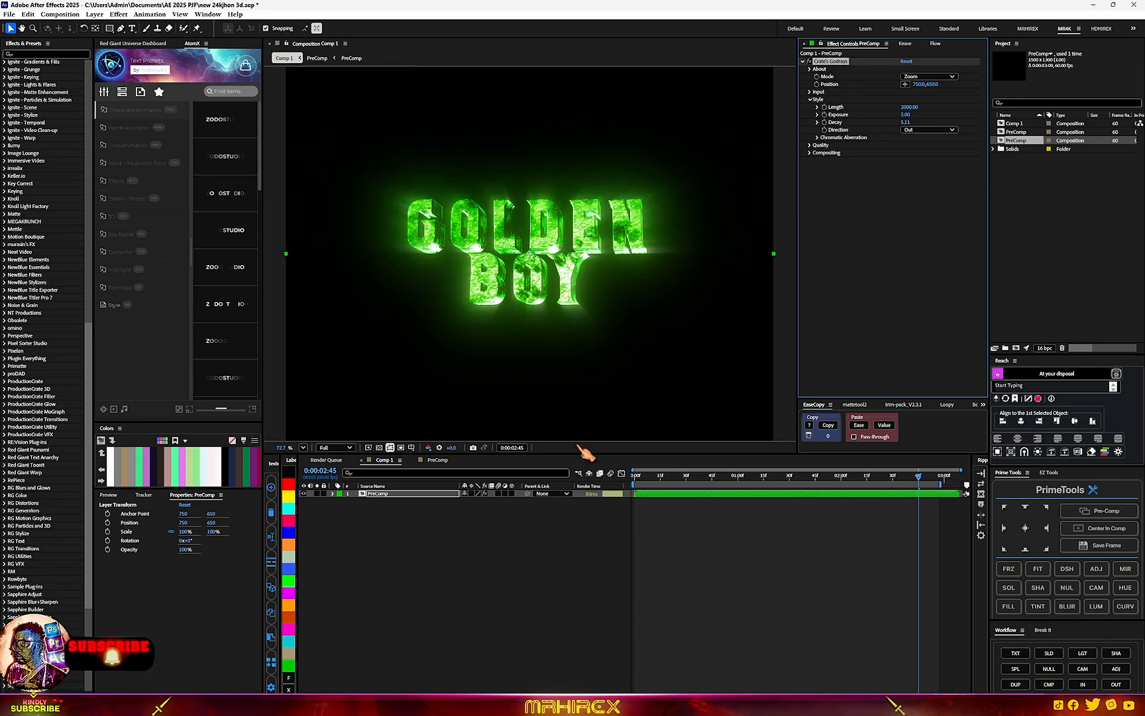
Examine the green letter animation in Comp 1 up close and across the timeline, from 0:00:00:36 to 0:00:02:18
{"action": "left_click", "coordinate": [695, 476]}
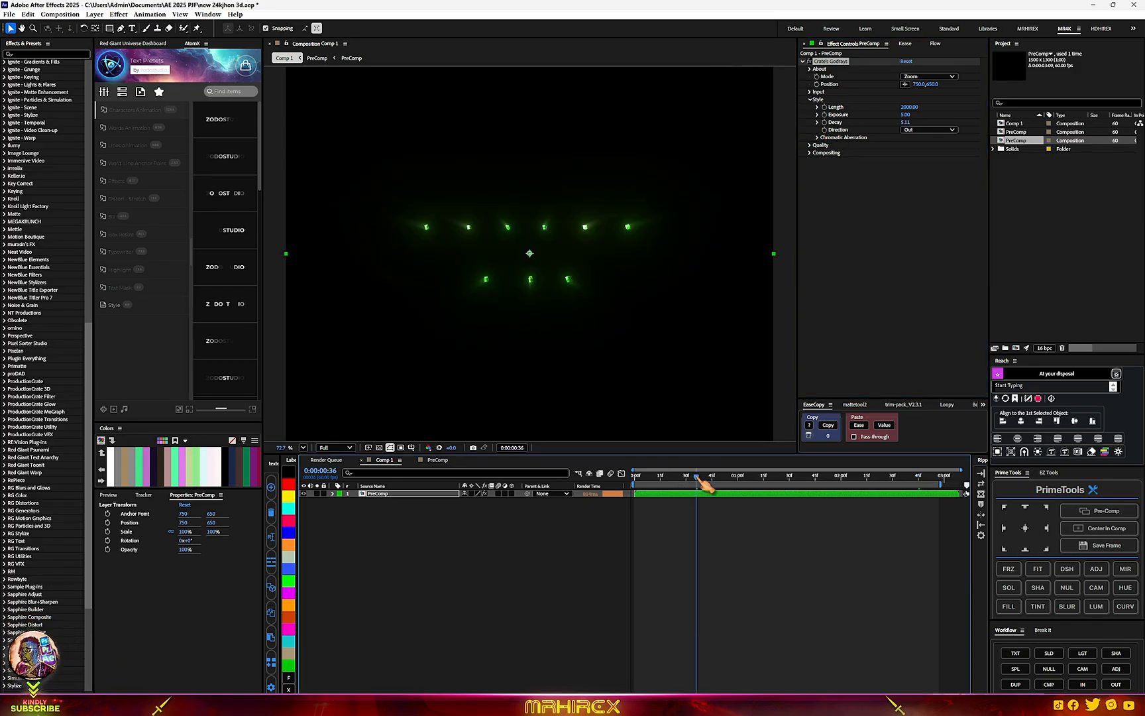
{"action": "key", "text": "period"}
{"action": "key", "text": "period"}
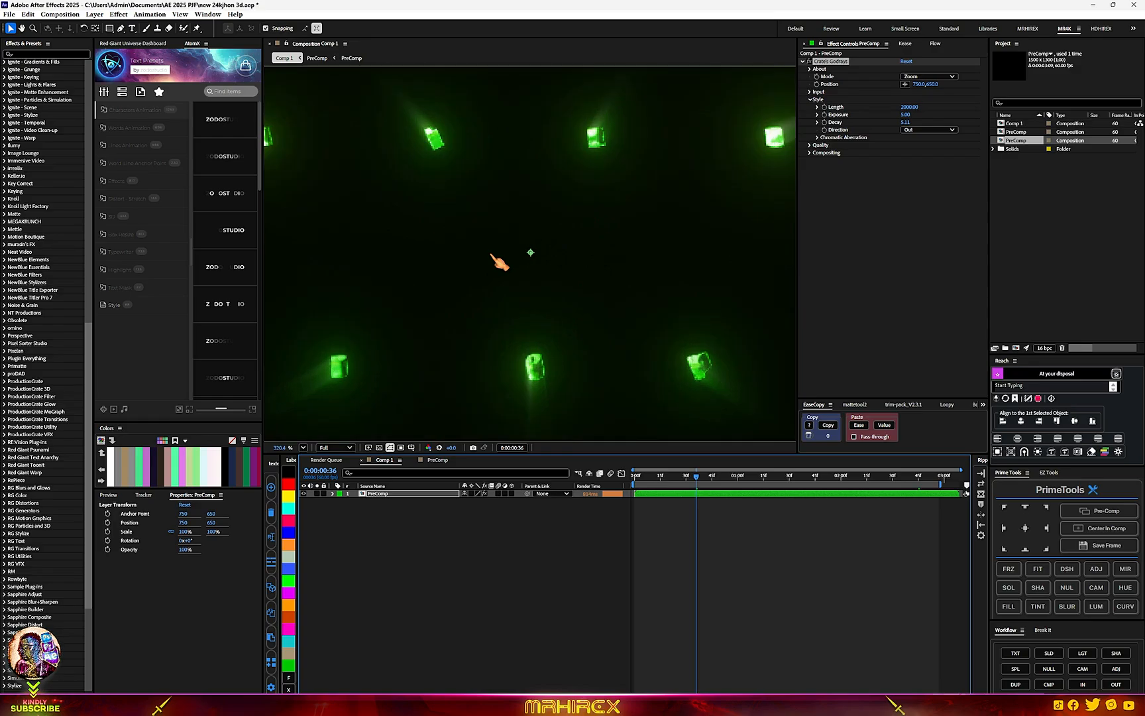
{"action": "scroll", "coordinate": [560, 230], "scroll_direction": "down", "scroll_amount": 2}
{"action": "scroll", "coordinate": [476, 310], "scroll_direction": "up", "scroll_amount": 4}
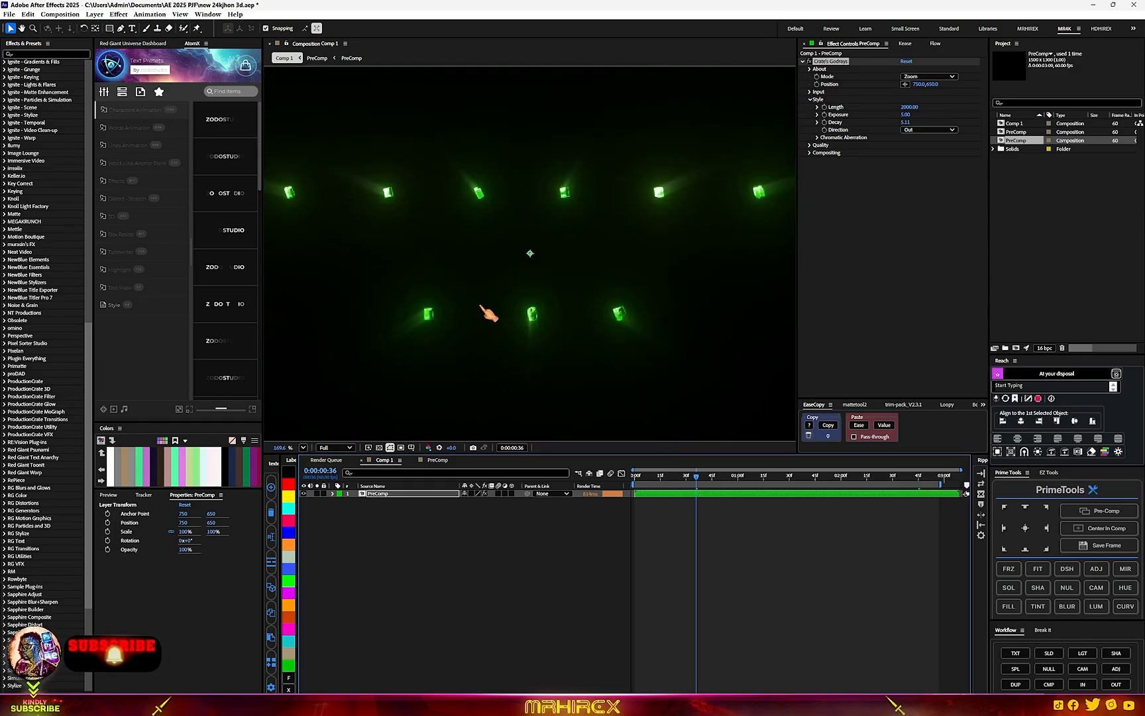
{"action": "scroll", "coordinate": [549, 355], "scroll_direction": "down", "scroll_amount": 2}
{"action": "left_click", "coordinate": [646, 476]}
{"action": "left_click_drag", "start_coordinate": [648, 476], "coordinate": [701, 477]}
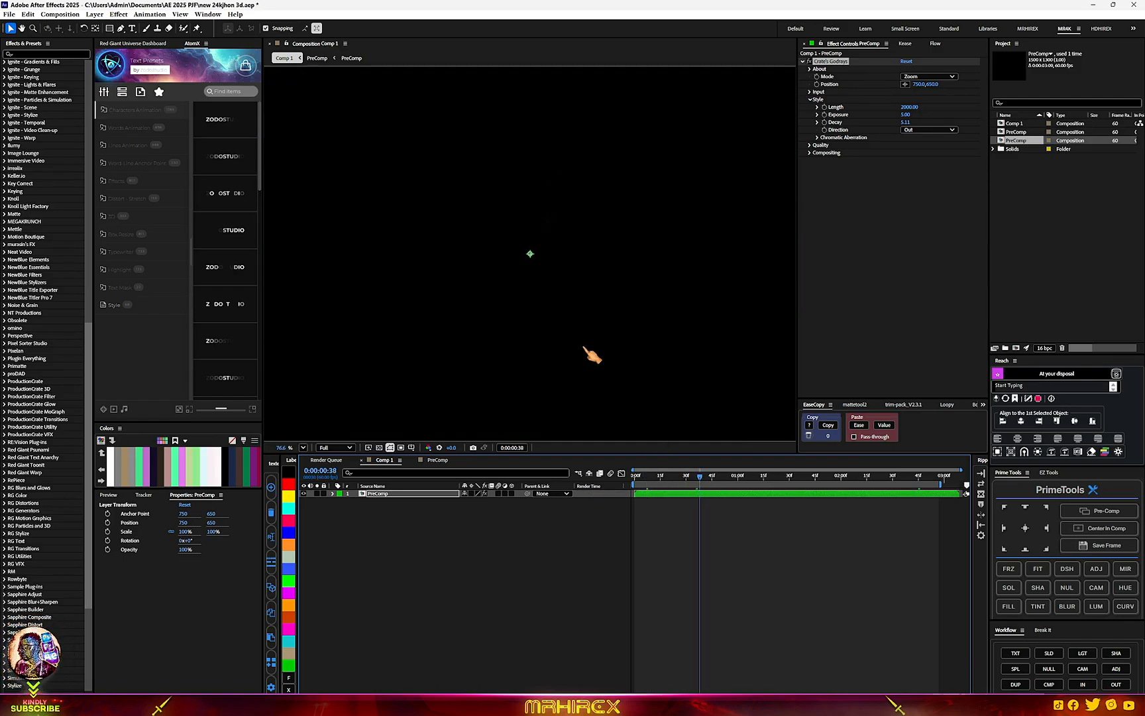
{"action": "key", "text": "shift+slash"}
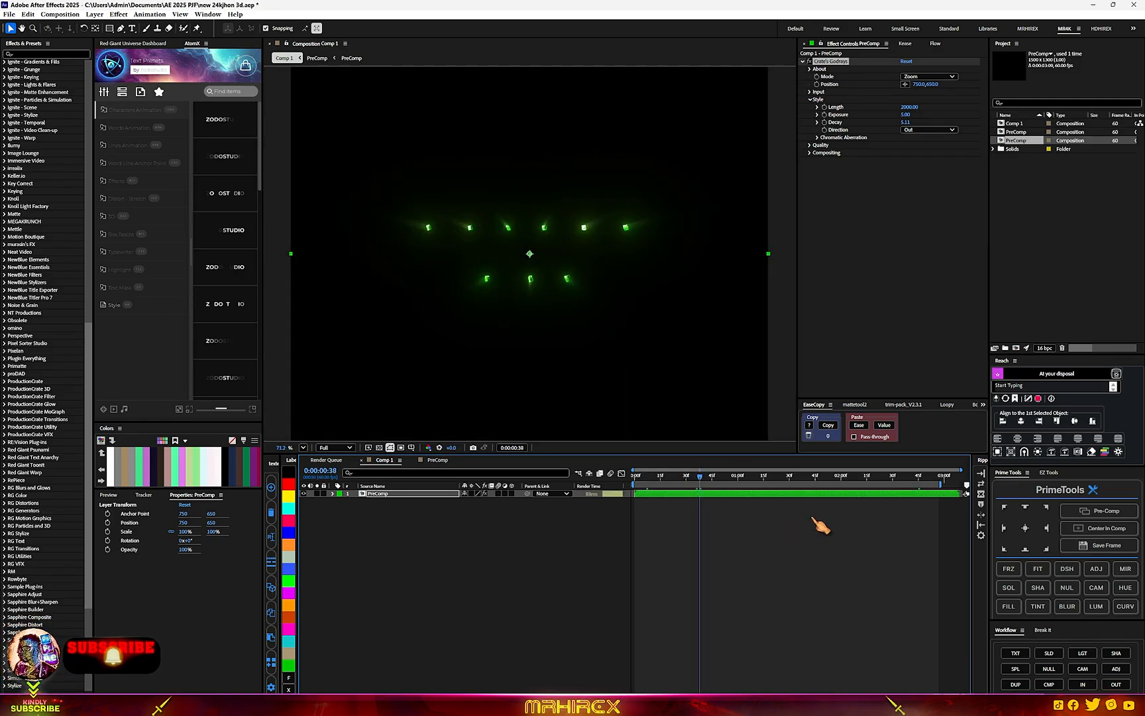
{"action": "left_click_drag", "start_coordinate": [701, 476], "coordinate": [882, 488]}
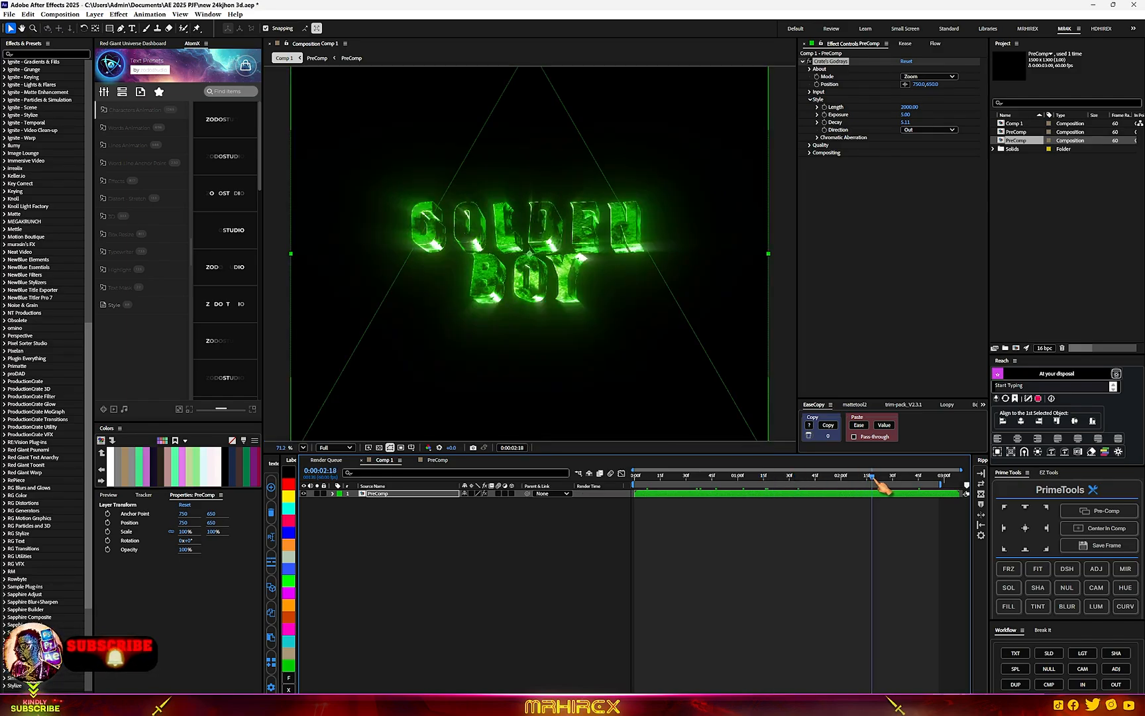
{"action": "scroll", "coordinate": [476, 262], "scroll_direction": "up", "scroll_amount": 5}
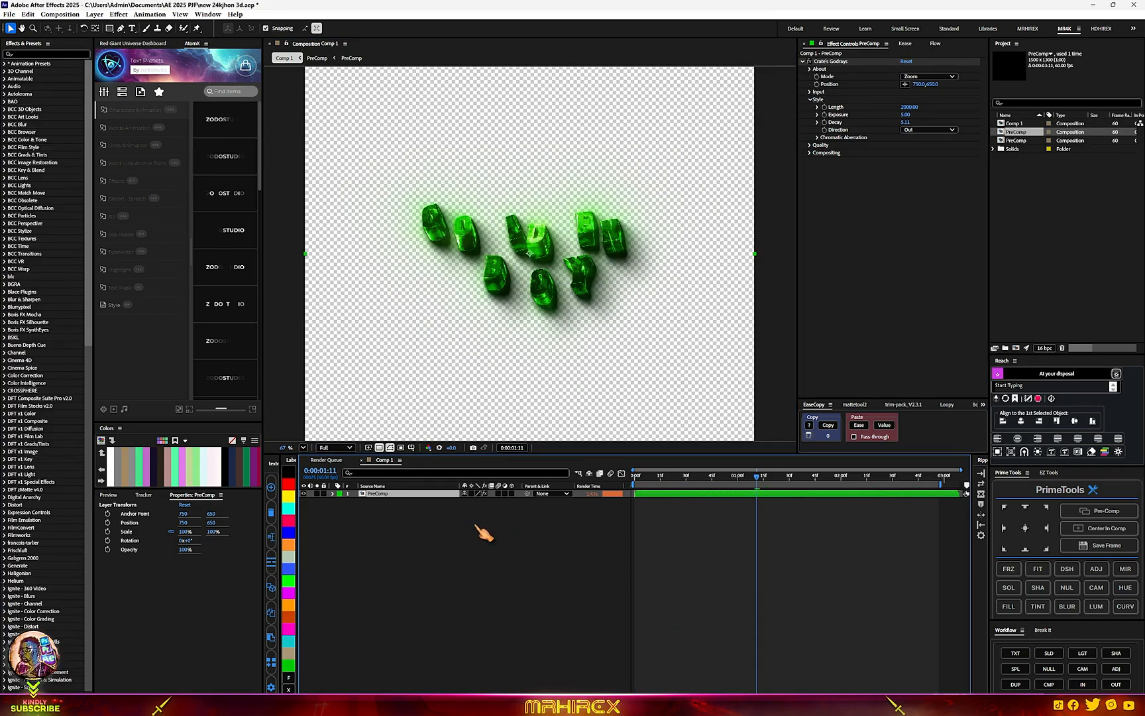
In the innermost PreComp, undo the trial scatter on the e3d layer, keyframe Scatter Multi at 0.00 and move the keyframe to just before two seconds
{"action": "double_click", "coordinate": [431, 498]}
{"action": "double_click", "coordinate": [434, 499]}
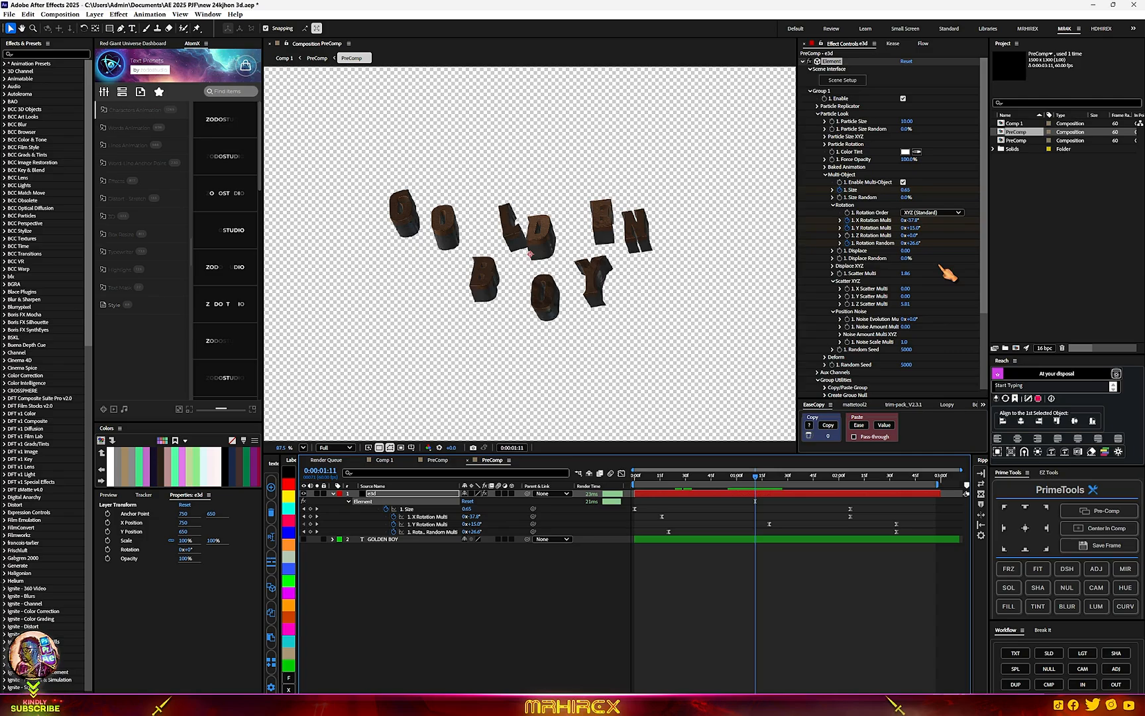
{"action": "key", "text": "ctrl+z"}
{"action": "key", "text": "u"}
{"action": "key", "text": "u"}
{"action": "left_click_drag", "start_coordinate": [755, 540], "coordinate": [835, 539]}
Add a keyframe with Element's Scatter Multi set to 1.17 at 0:00:00:49
{"action": "left_click_drag", "start_coordinate": [756, 476], "coordinate": [718, 476]}
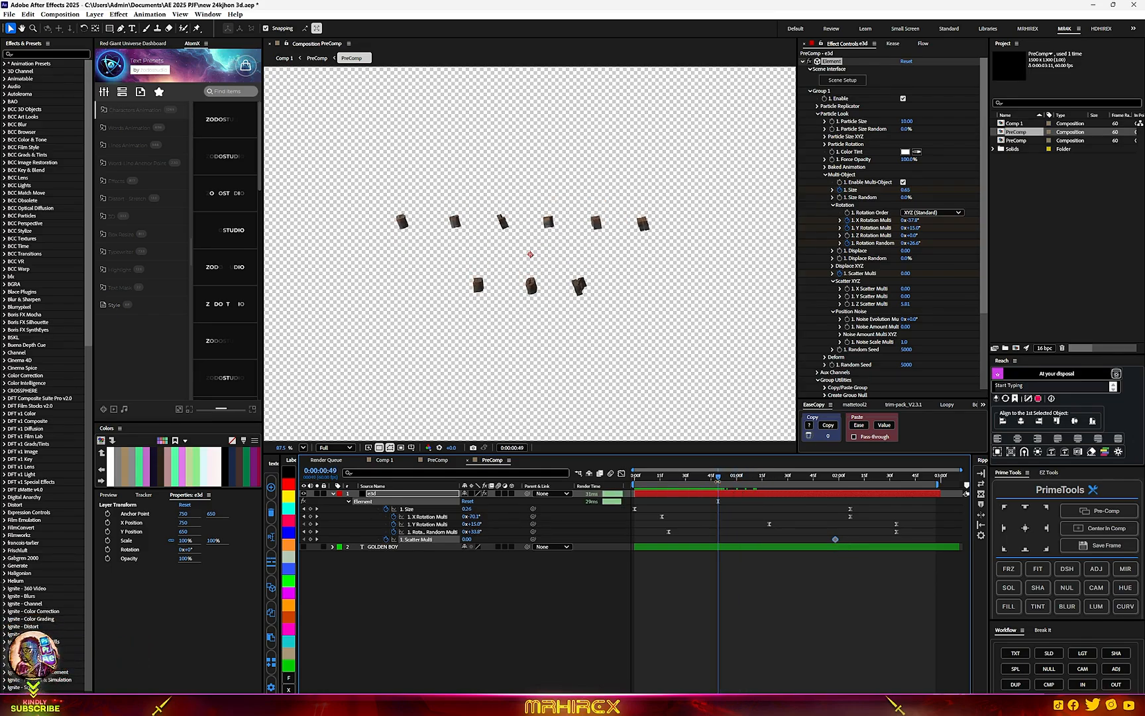
{"action": "left_click_drag", "start_coordinate": [900, 273], "coordinate": [927, 280]}
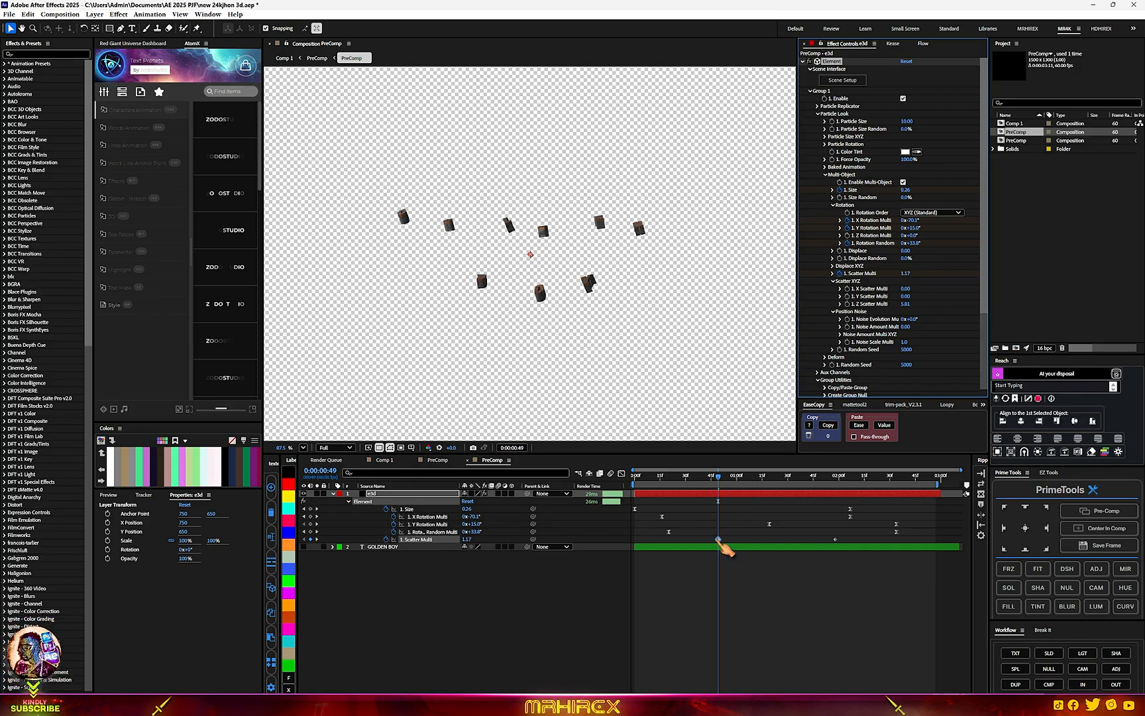
Review the scattered letters assembling, first in the nested composition and then in Comp 1
{"action": "left_click_drag", "start_coordinate": [718, 476], "coordinate": [878, 536]}
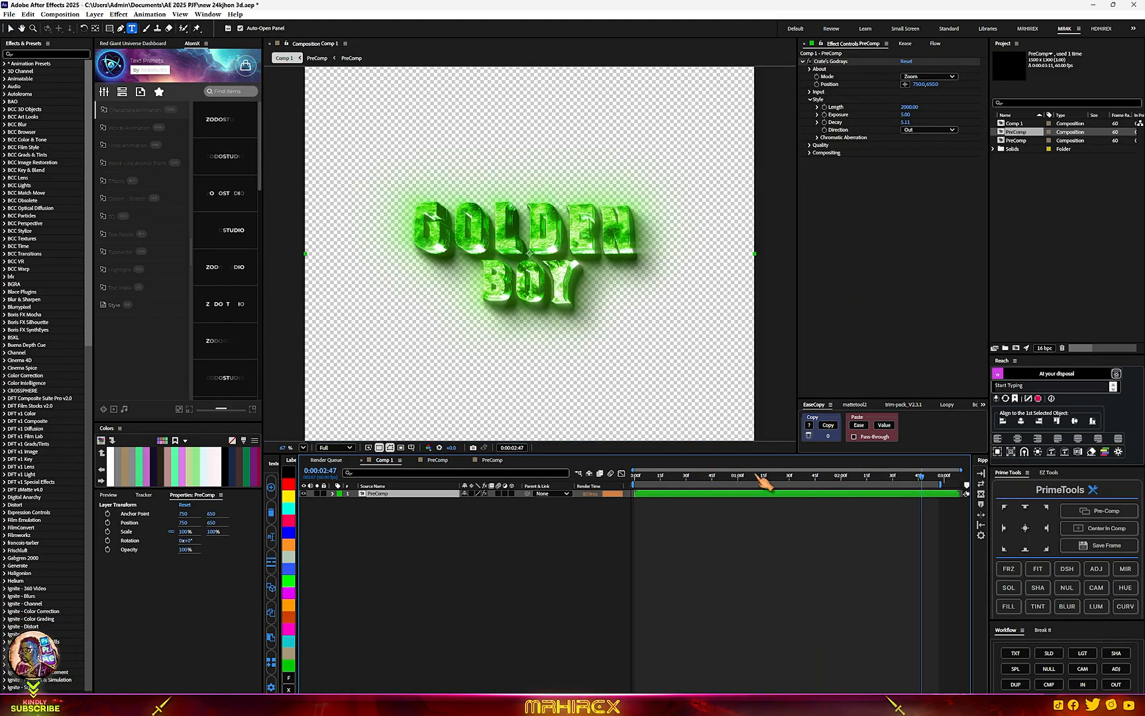
{"action": "left_click", "coordinate": [720, 477]}
{"action": "left_click_drag", "start_coordinate": [728, 485], "coordinate": [890, 499]}
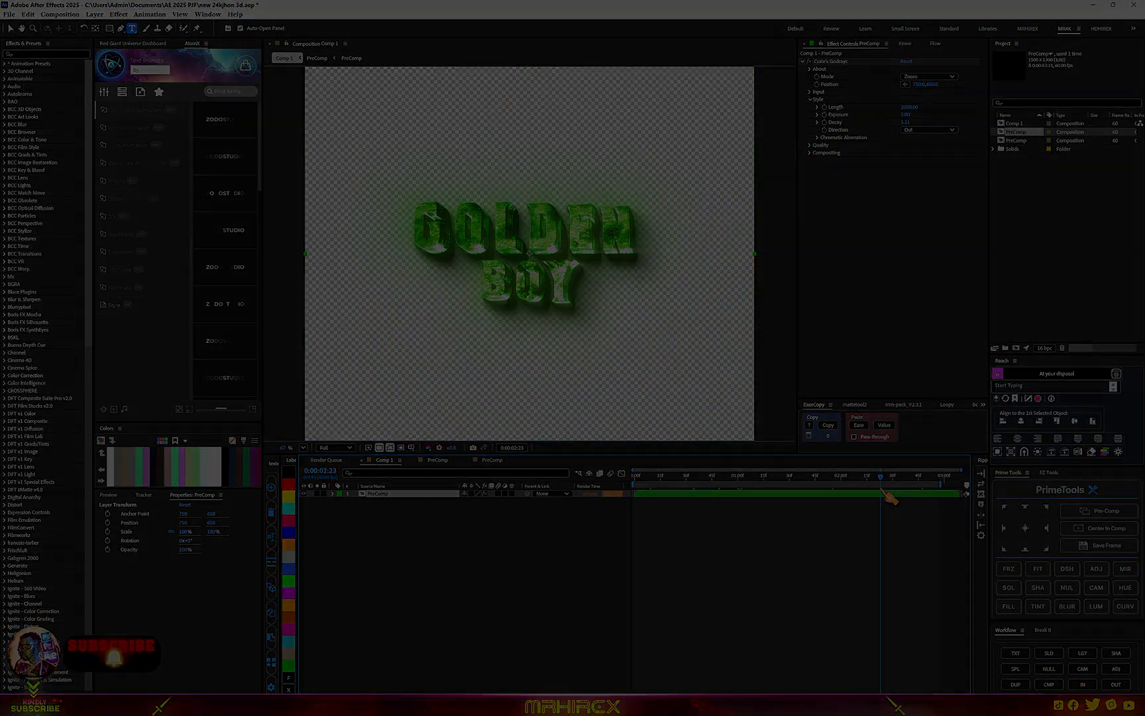